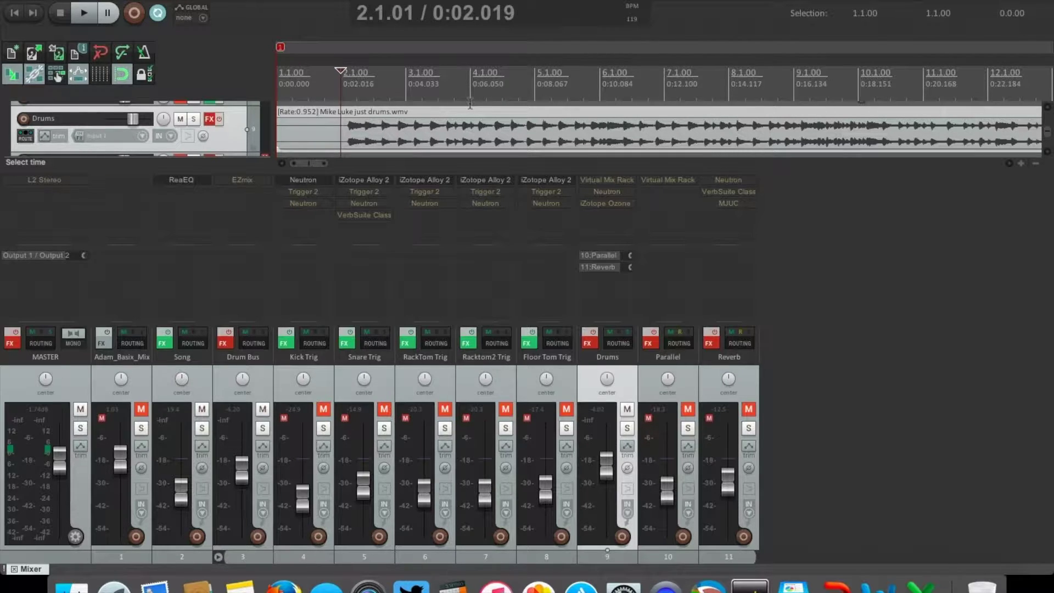
# - Open the video window to show the footage that accompanies the drum recording
pyautogui.scroll(-2, 470, 103)
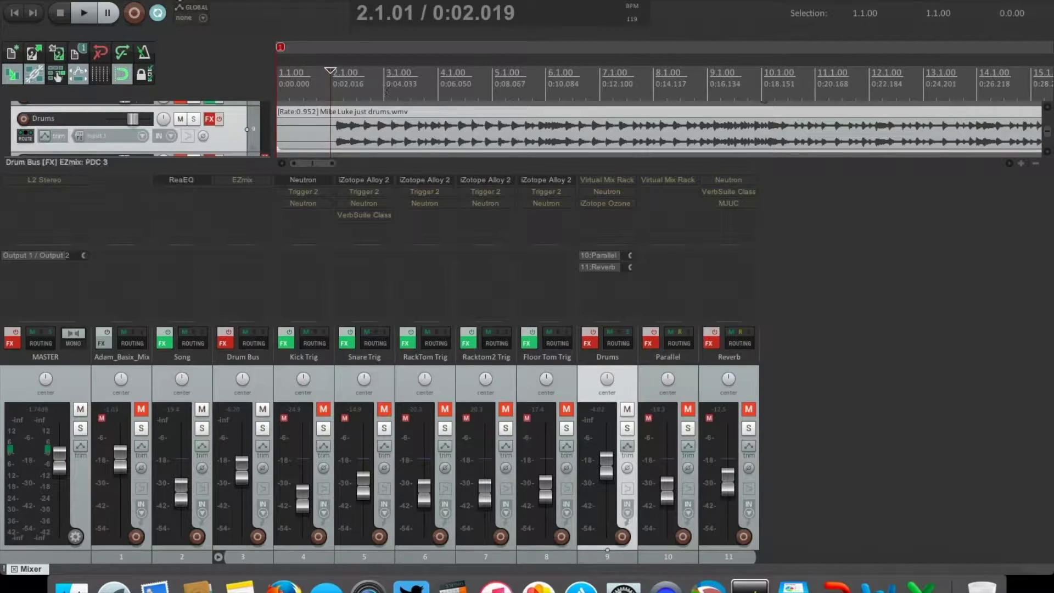
pyautogui.click(132, 1)
pyautogui.moveTo(162, 1)
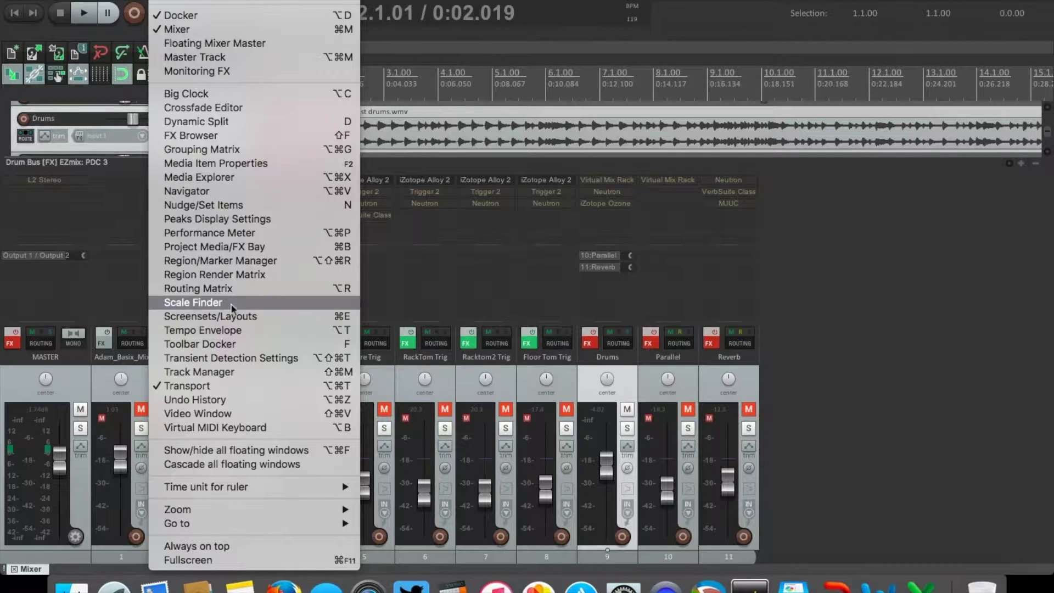
pyautogui.click(214, 412)
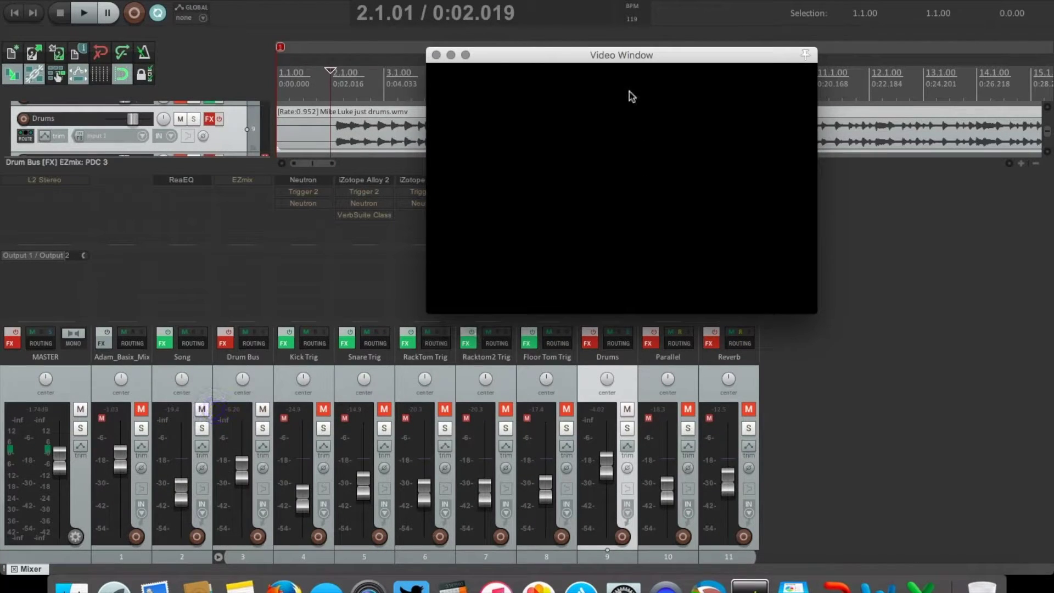
# - Play the mix with its video from the project start and lower the Song track's volume to -20.5 dB
pyautogui.click(13, 12)
pyautogui.press('space')
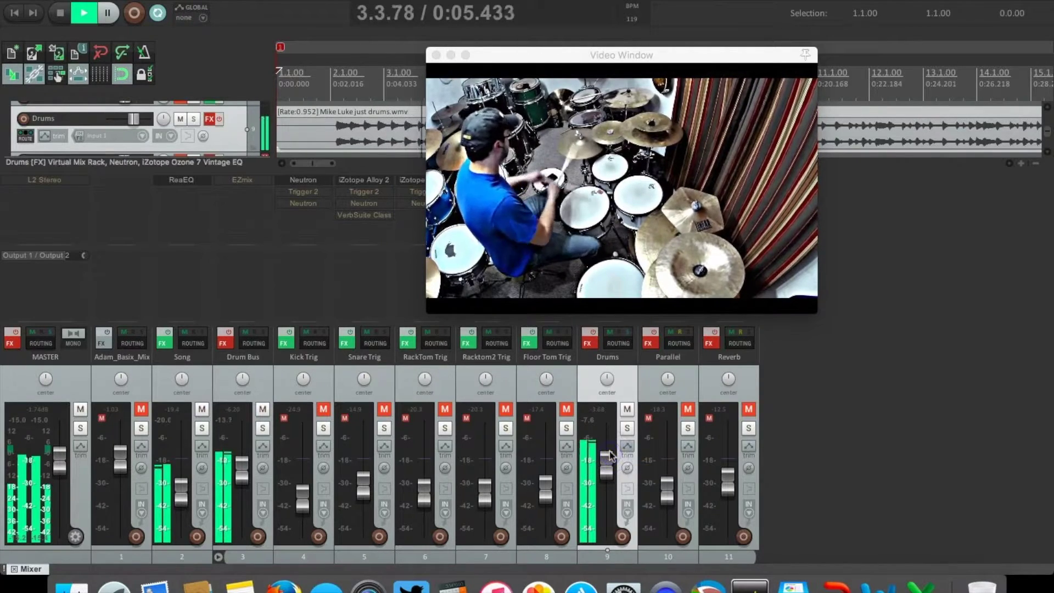
pyautogui.moveTo(183, 491)
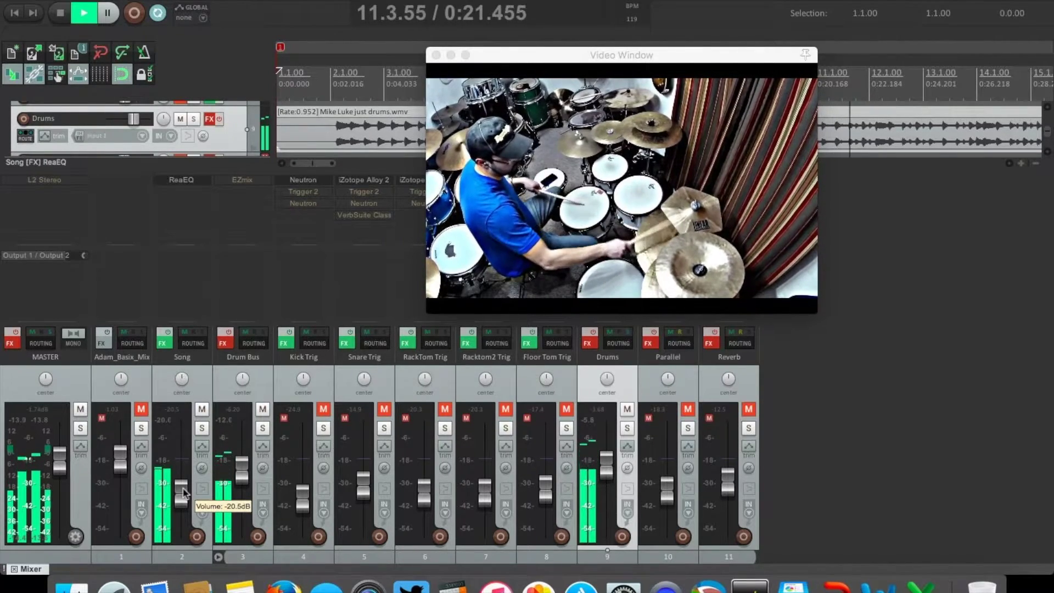
pyautogui.press('space')
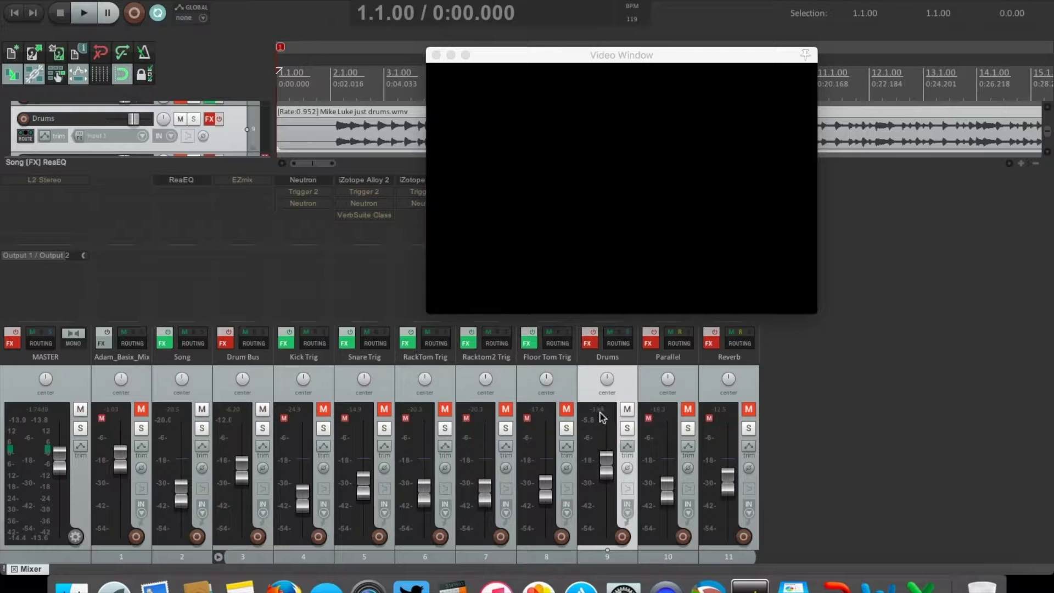
# - Pull the Drums fader down to -inf, mute the Song track and unmute the FullMix track (track 1)
pyautogui.moveTo(606, 462); pyautogui.dragTo(606, 530)
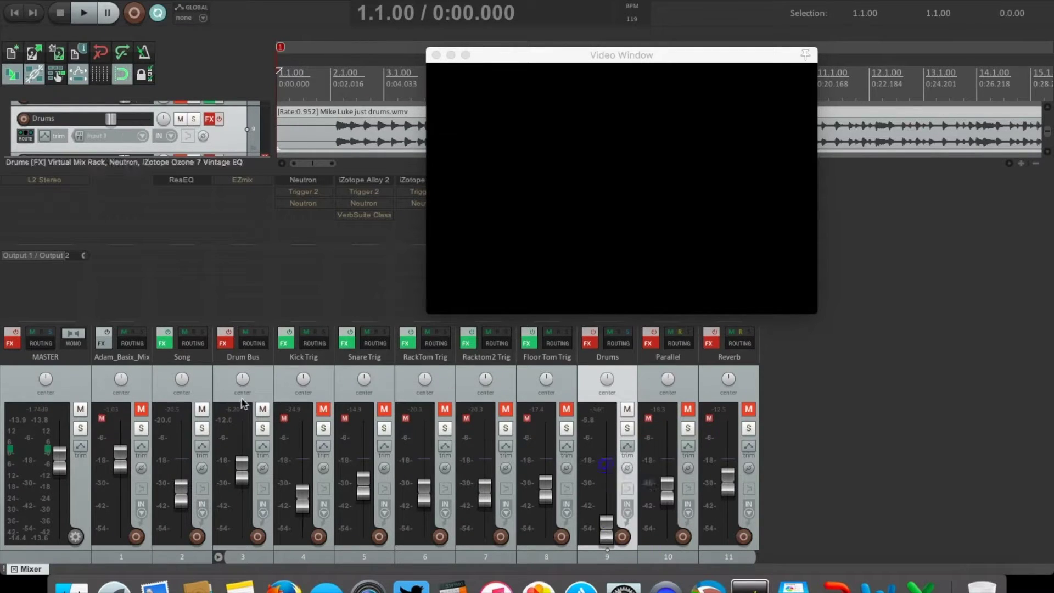
pyautogui.click(201, 409)
pyautogui.click(141, 410)
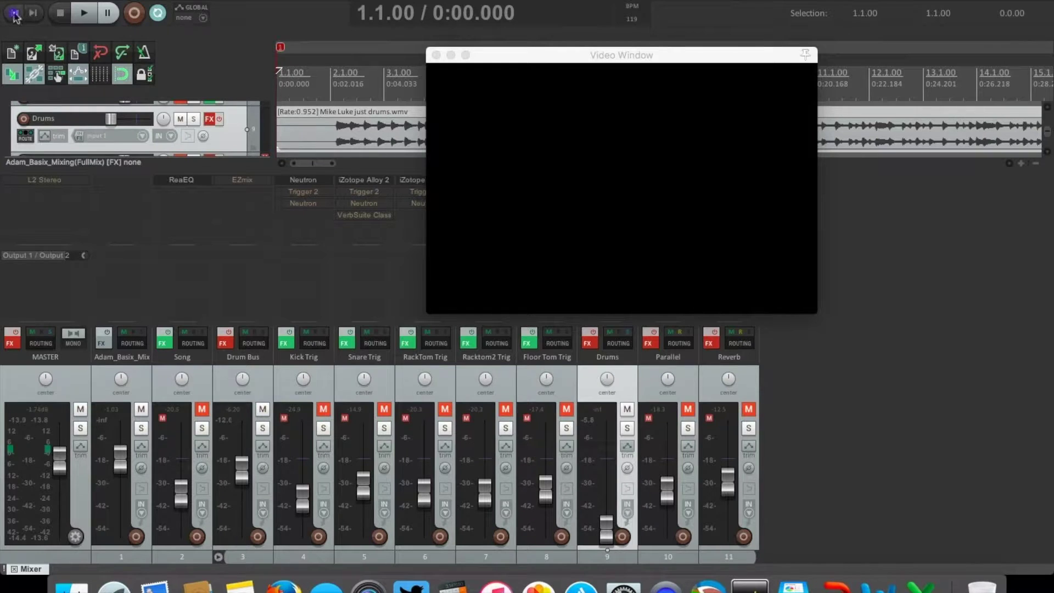
# - Play the FullMix track with its video from the start and adjust its volume to about -0.71 dB
pyautogui.click(84, 12)
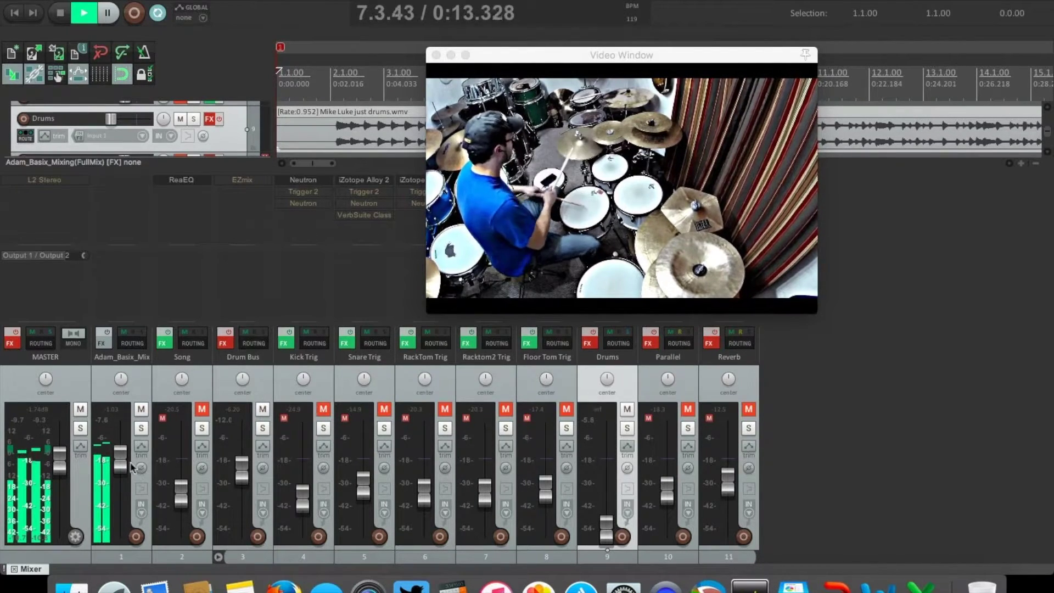
pyautogui.moveTo(126, 465)
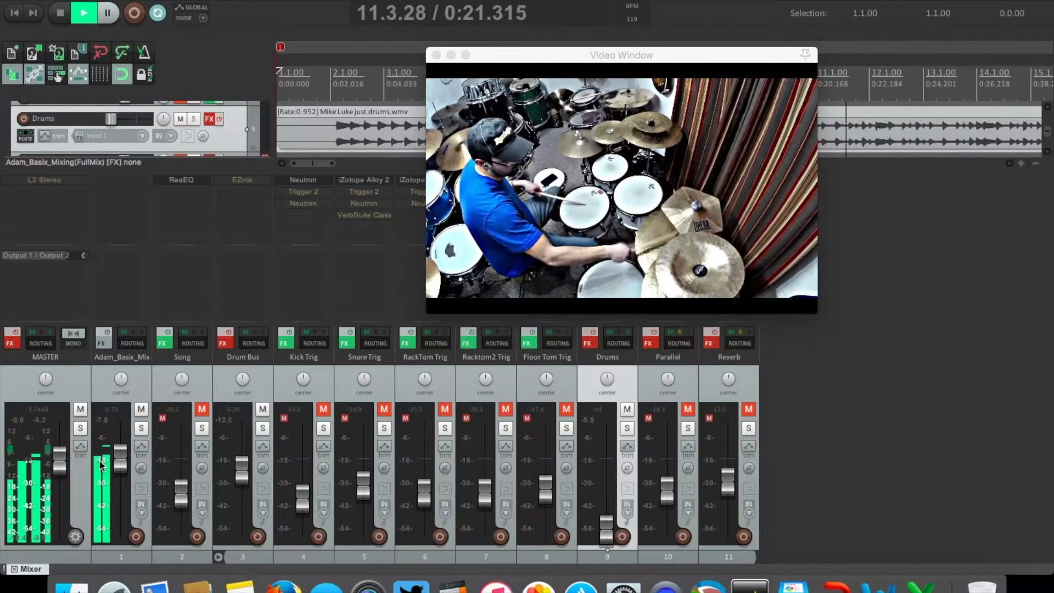
pyautogui.press('space')
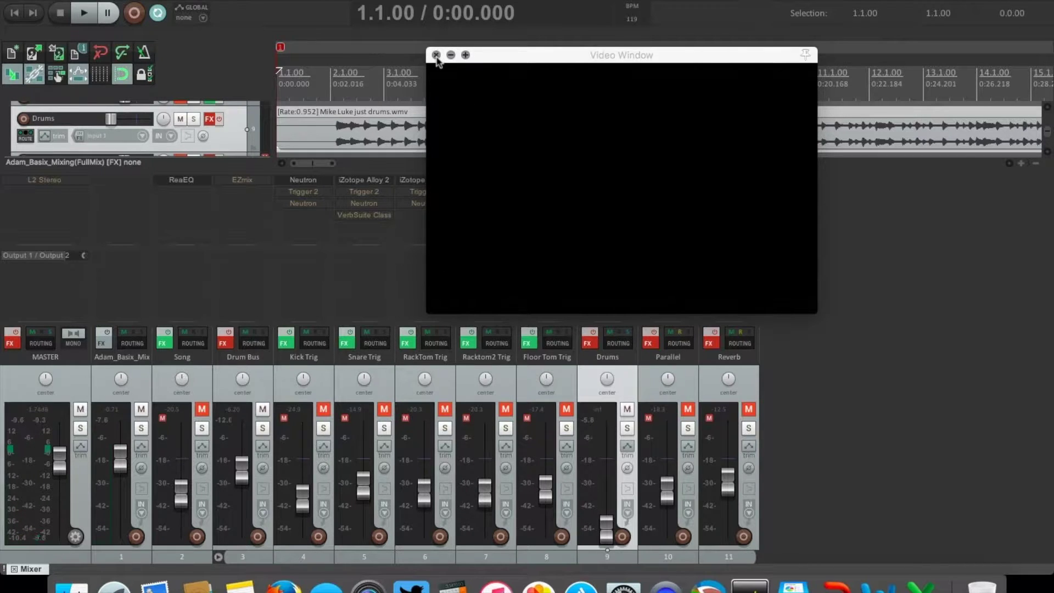
# - Close the video window and mute the FullMix track
pyautogui.click(436, 55)
pyautogui.click(142, 410)
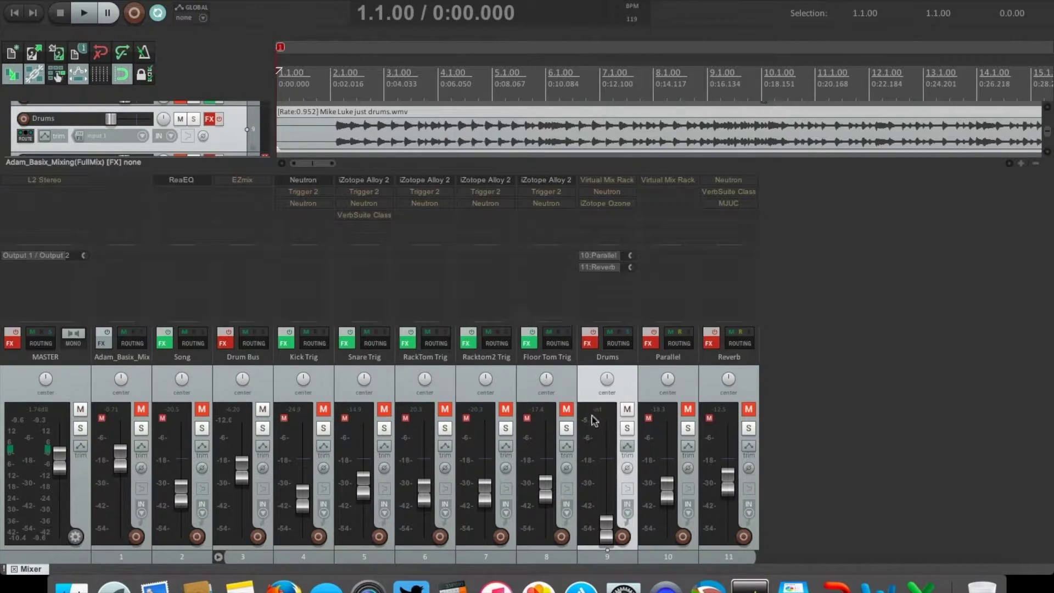
# - Bring the Drums fader back up to about -1.4 dB and solo the Drums track
pyautogui.doubleClick(606, 525)
pyautogui.moveTo(605, 459); pyautogui.dragTo(607, 466)
pyautogui.moveTo(607, 466)
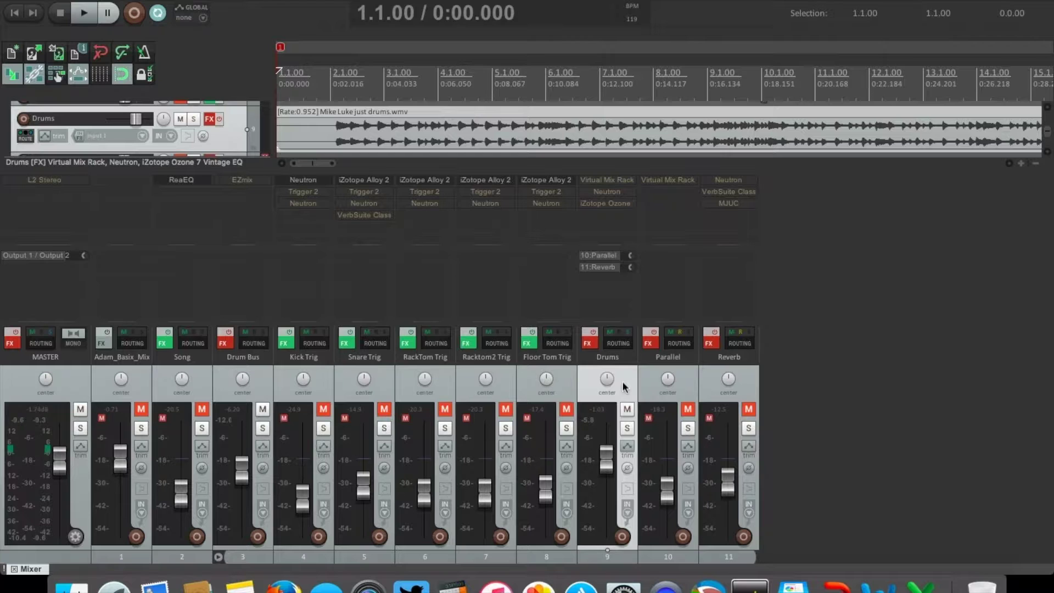
pyautogui.click(627, 429)
pyautogui.moveTo(606, 454); pyautogui.dragTo(607, 456)
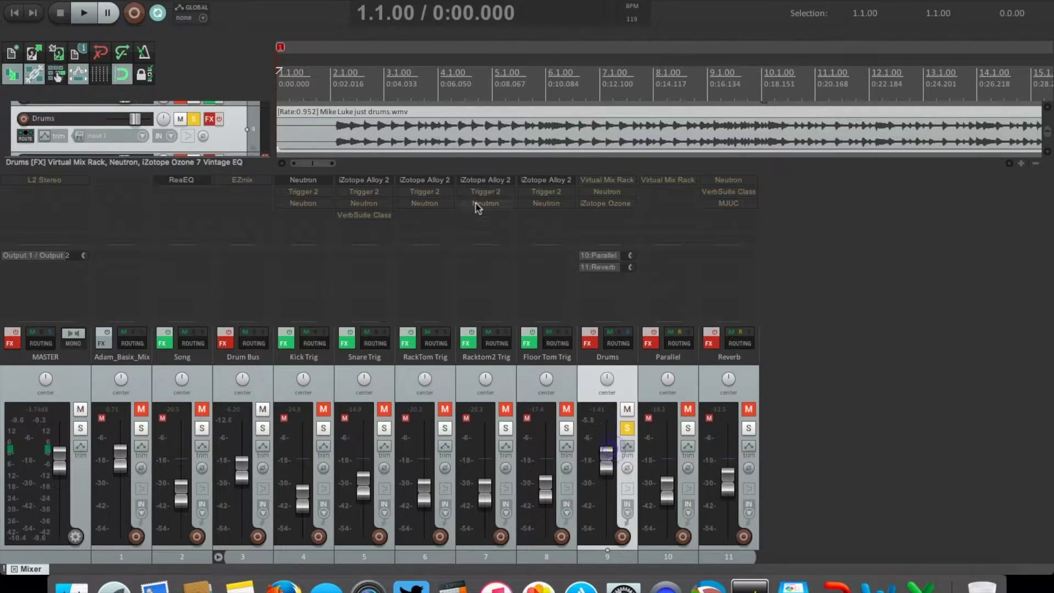
# - Play the soloed drums from about measure 2 and lower the Drums track's volume to -3.19 dB
pyautogui.click(347, 93)
pyautogui.press('space')
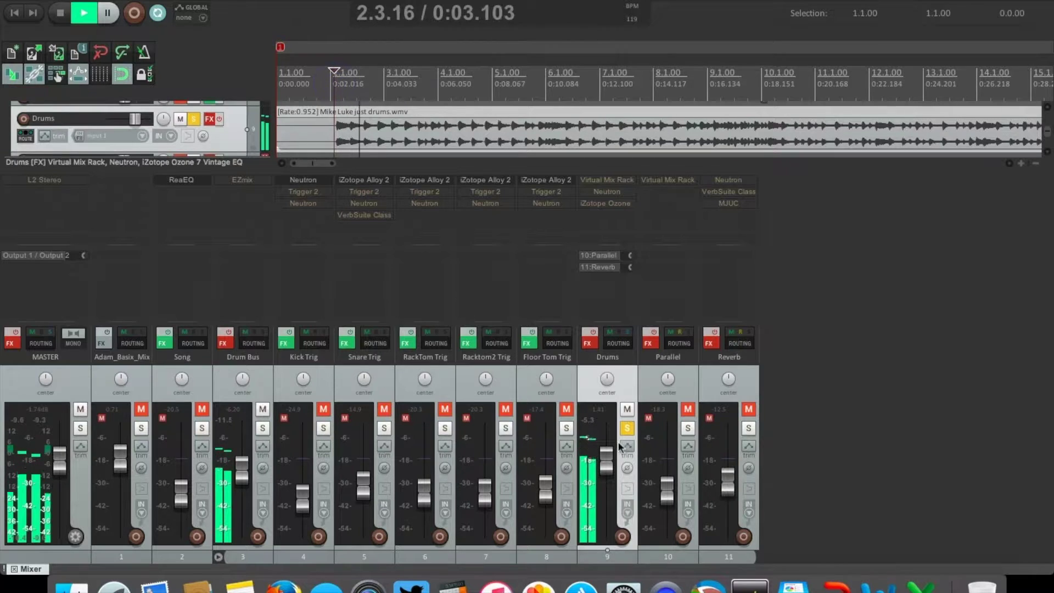
pyautogui.scroll(-3, 607, 461)
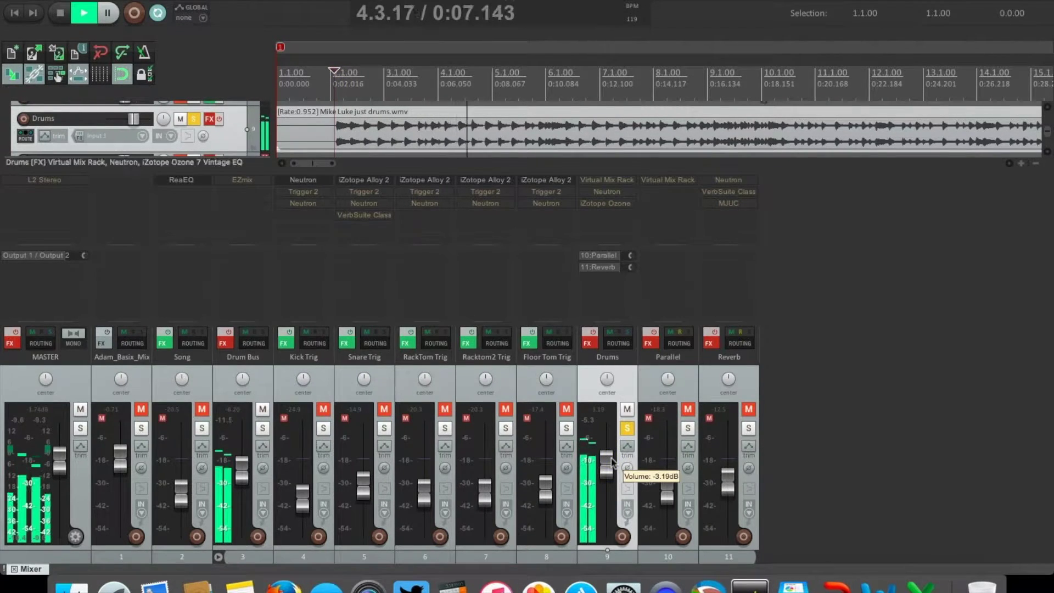
pyautogui.press('space')
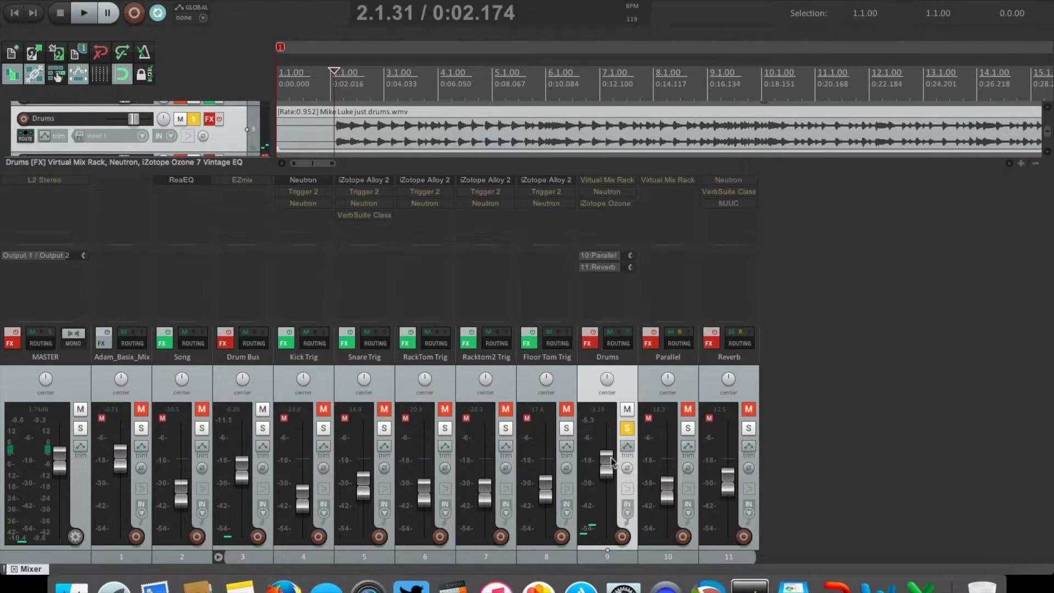
pyautogui.moveTo(609, 457)
# - Enable the Drums track's effects chain and open the Equalizer module of its Neutron plug-in
pyautogui.click(591, 331)
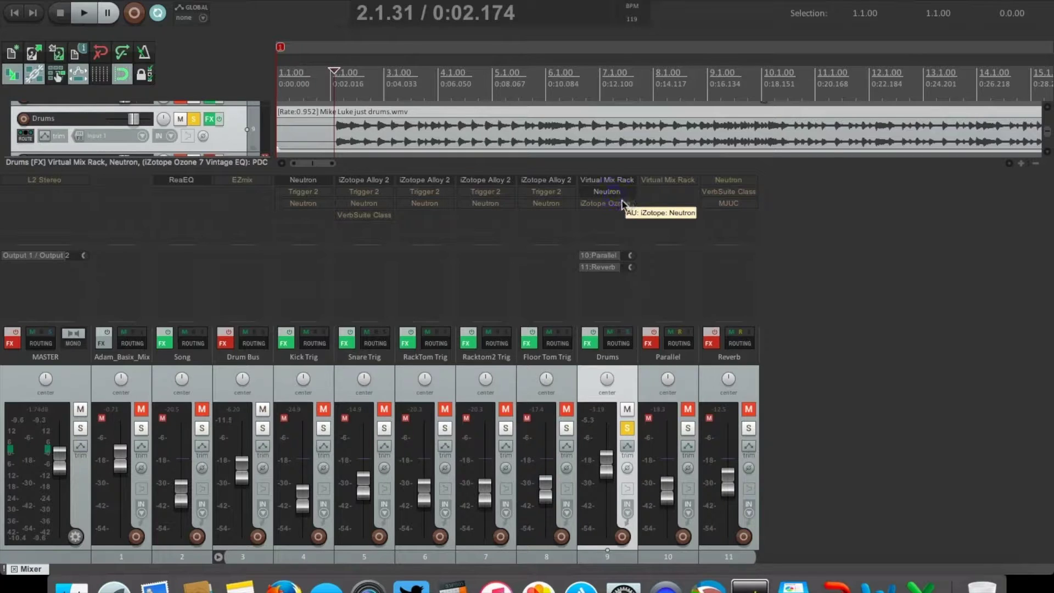
pyautogui.click(593, 190)
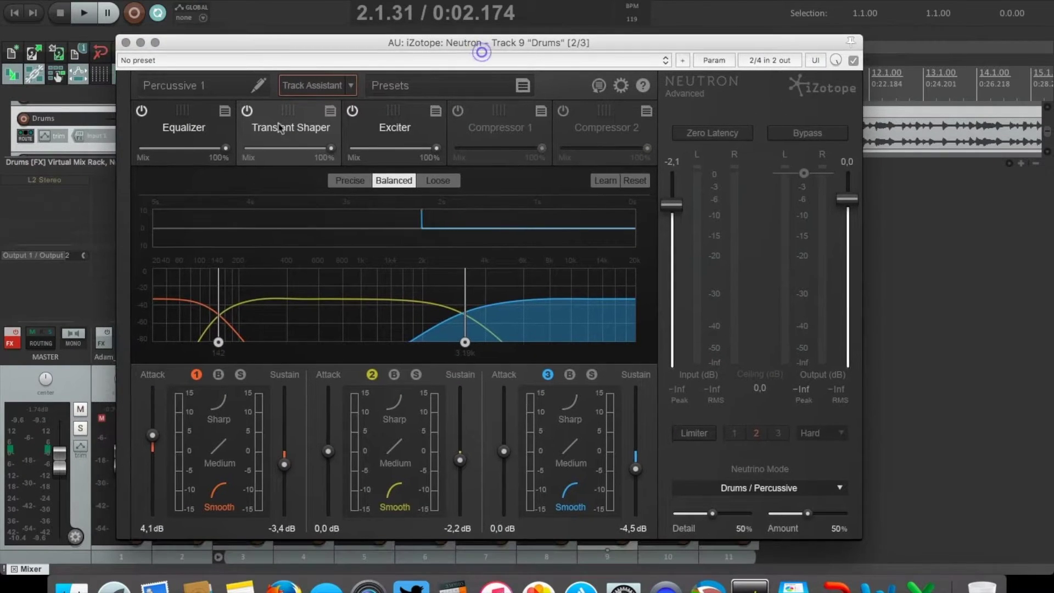
pyautogui.click(188, 132)
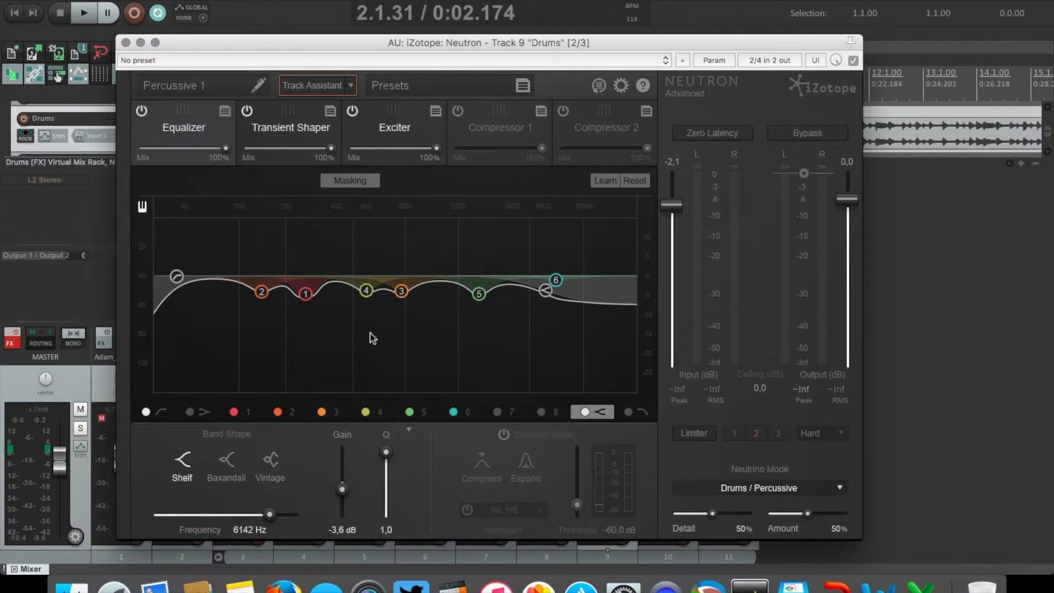
# - Switch off Neutron's Exciter, Transient Shaper and Equalizer modules on the Drums track
pyautogui.moveTo(550, 43); pyautogui.dragTo(566, 12)
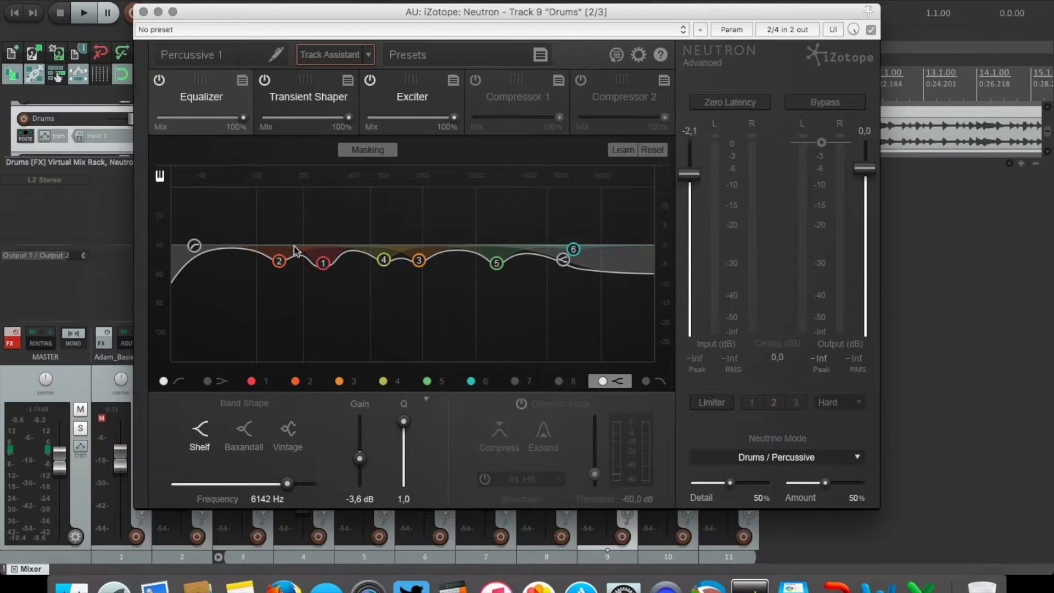
pyautogui.moveTo(490, 17); pyautogui.dragTo(494, 64)
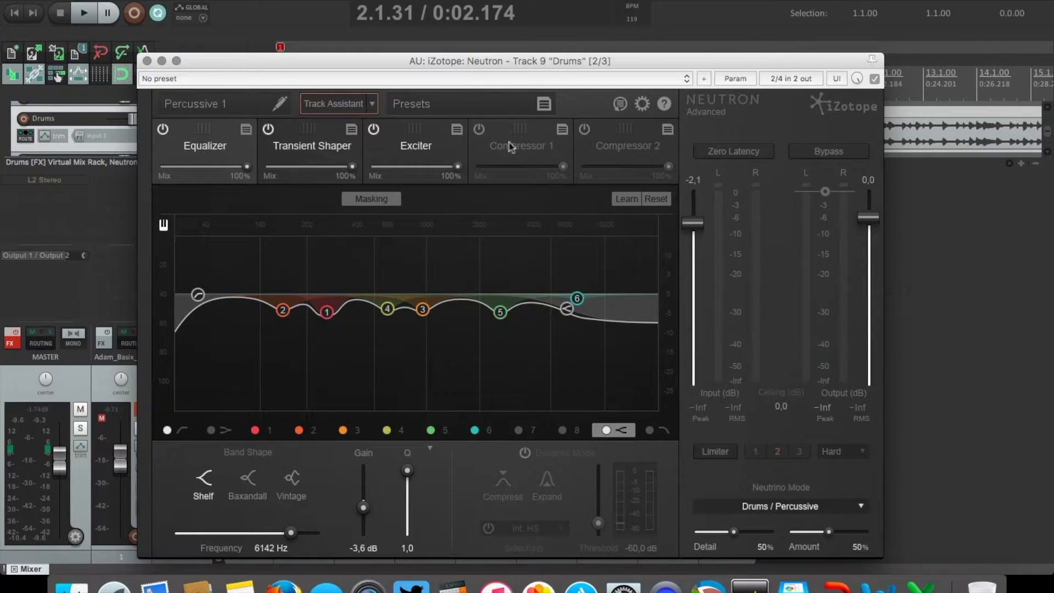
pyautogui.click(374, 129)
pyautogui.click(268, 130)
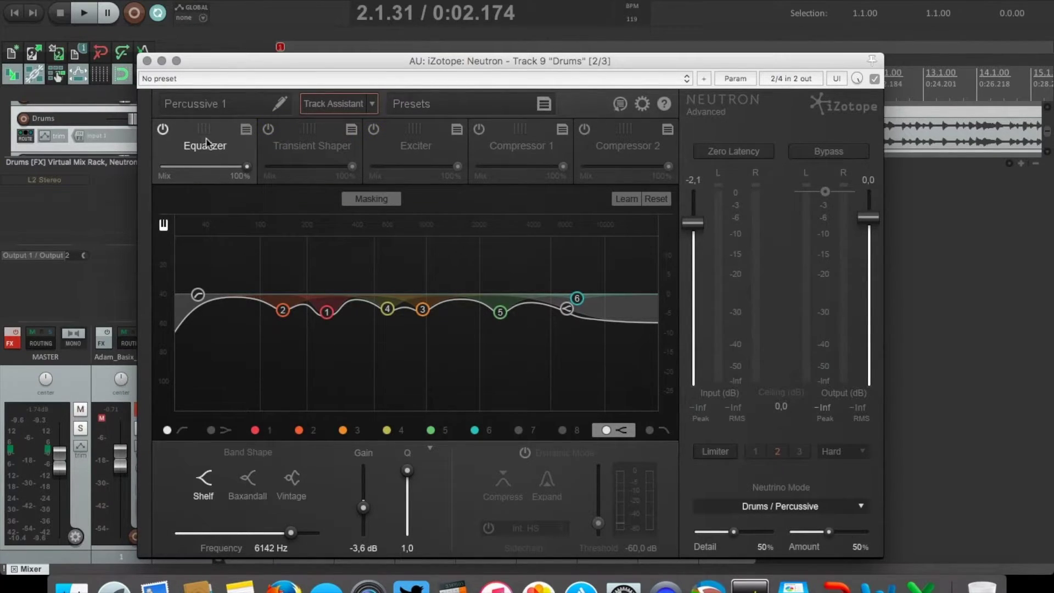
pyautogui.click(163, 129)
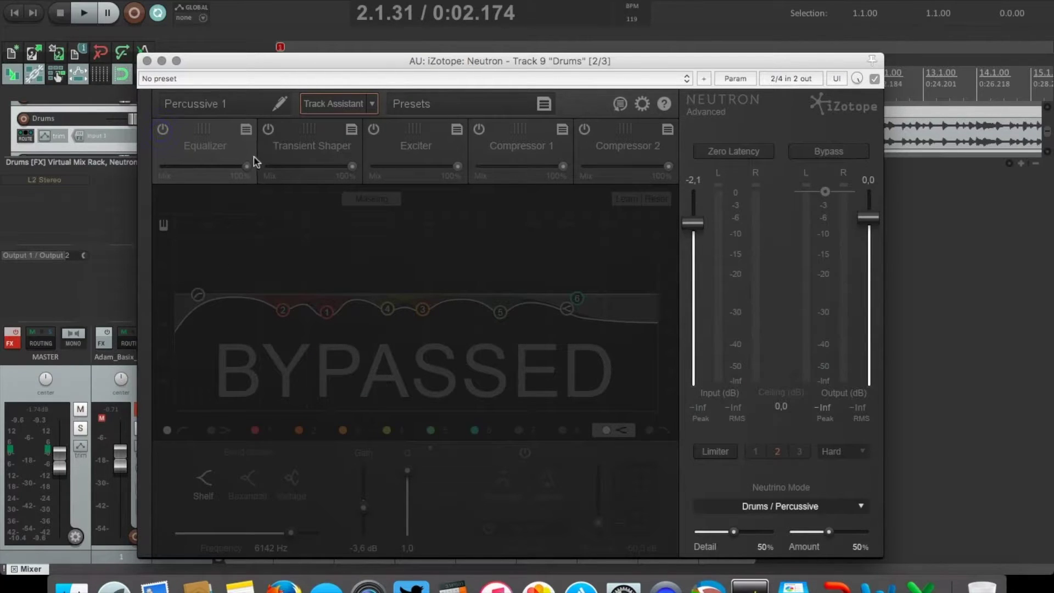
# - Compare the drums with Neutron's Equalizer off and on during playback, leaving the Equalizer switched on
pyautogui.press('space')
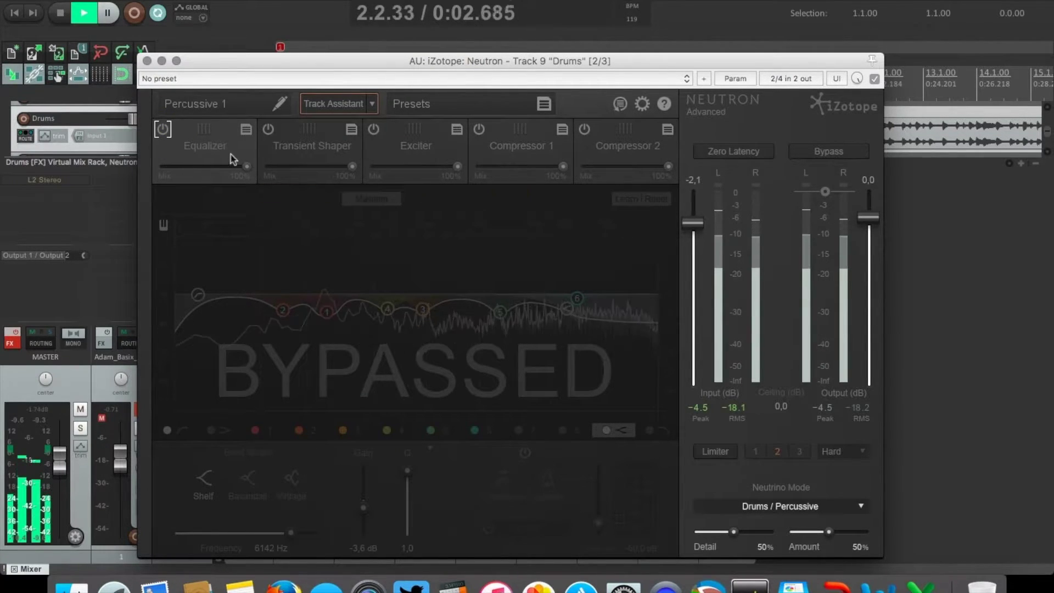
pyautogui.click(163, 129)
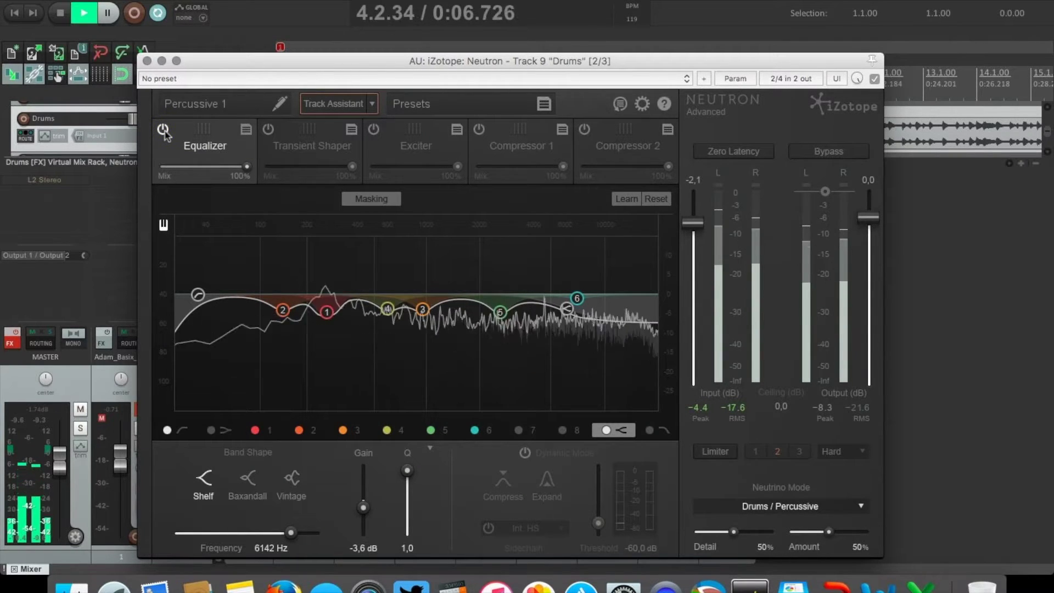
pyautogui.click(163, 130)
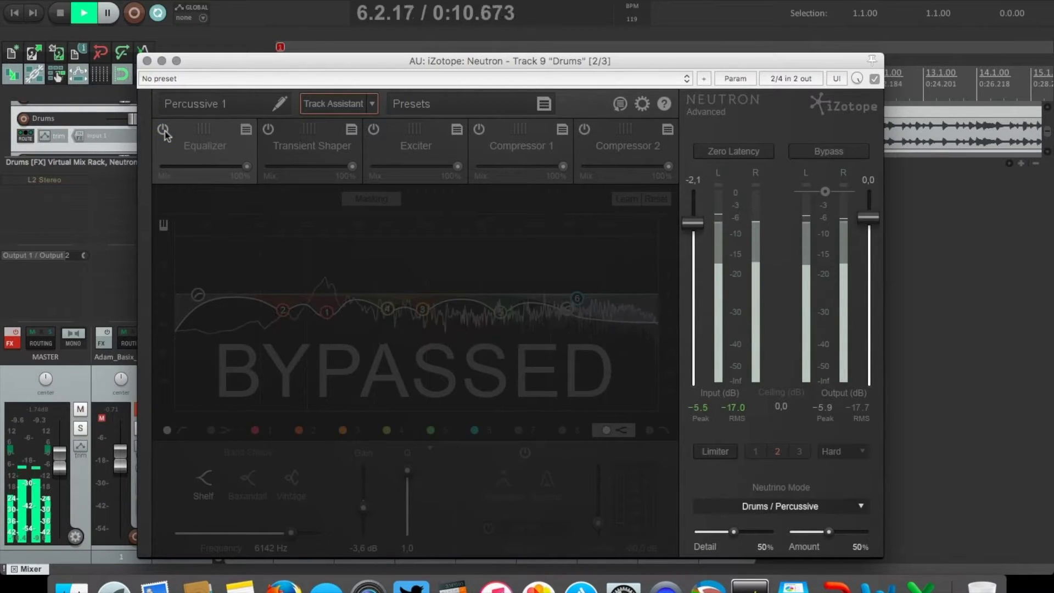
pyautogui.click(163, 130)
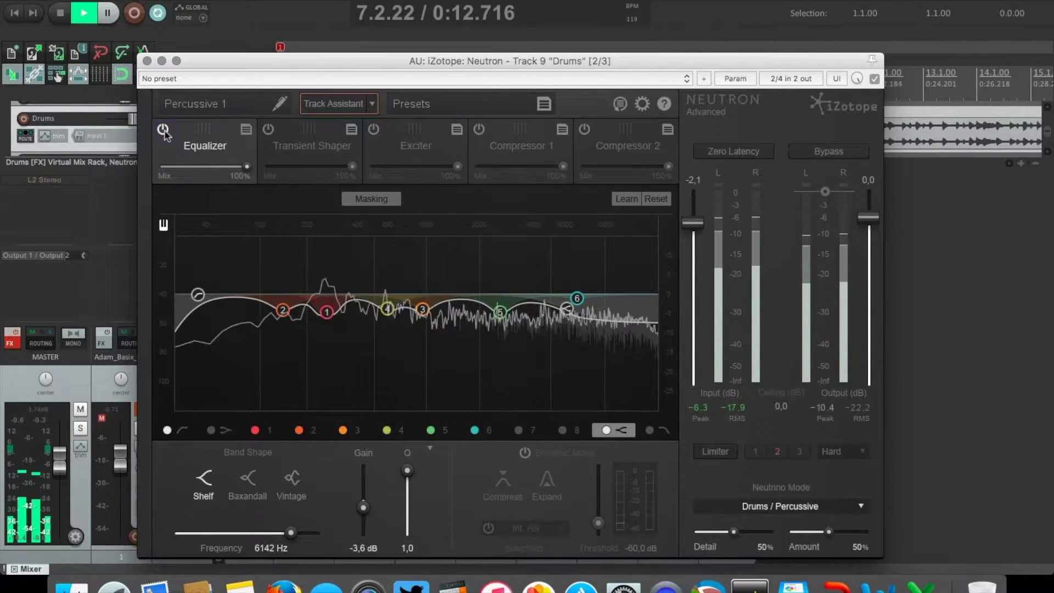
pyautogui.press('space')
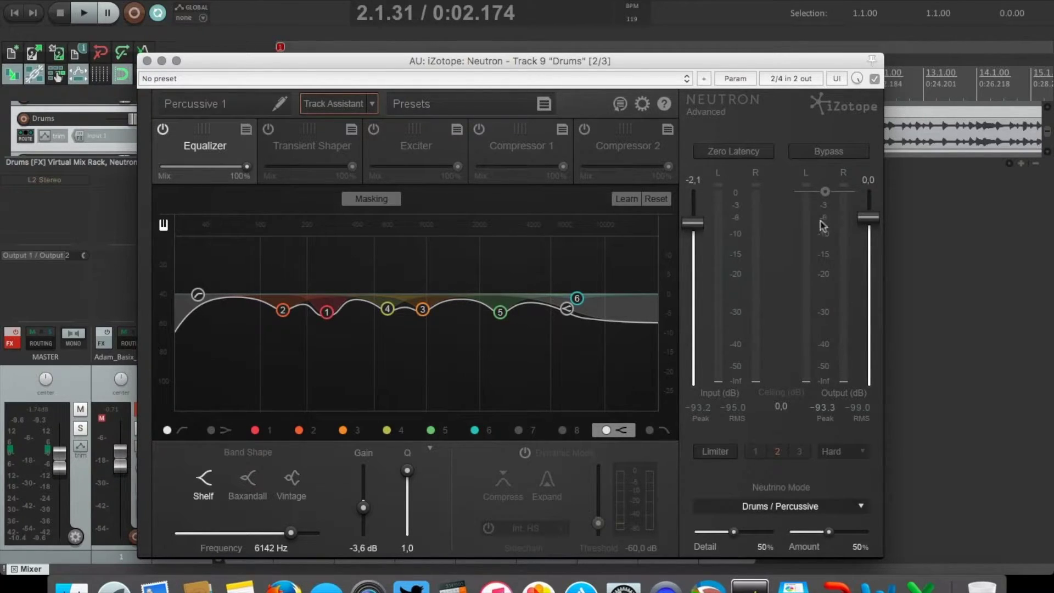
# - Play the drums and sweep across Neutron's equalizer spectrum from the low mids to about 6 kHz to audition frequencies
pyautogui.moveTo(436, 69); pyautogui.dragTo(409, 61)
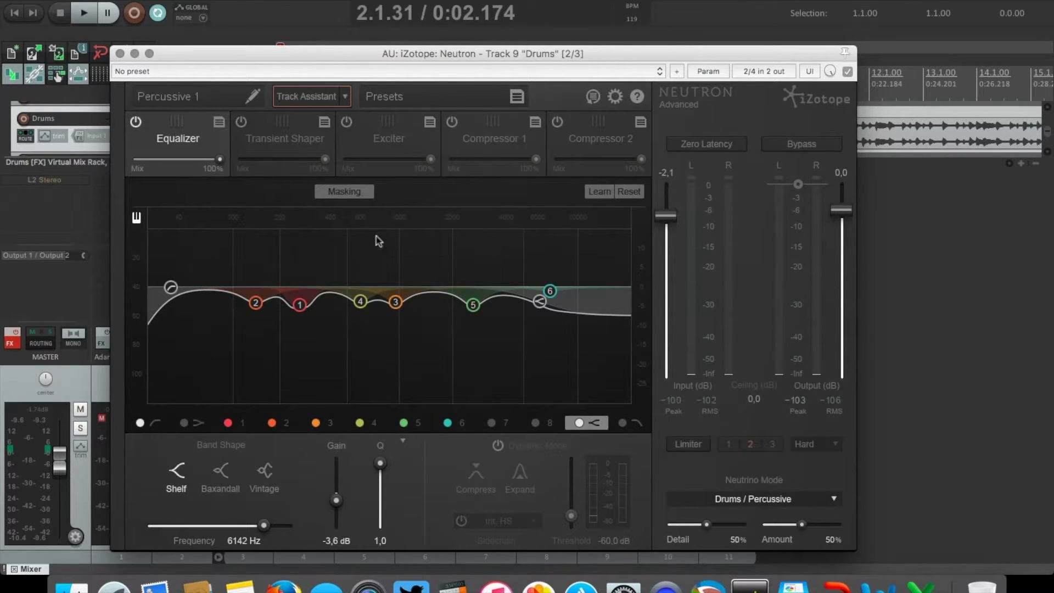
pyautogui.press('space')
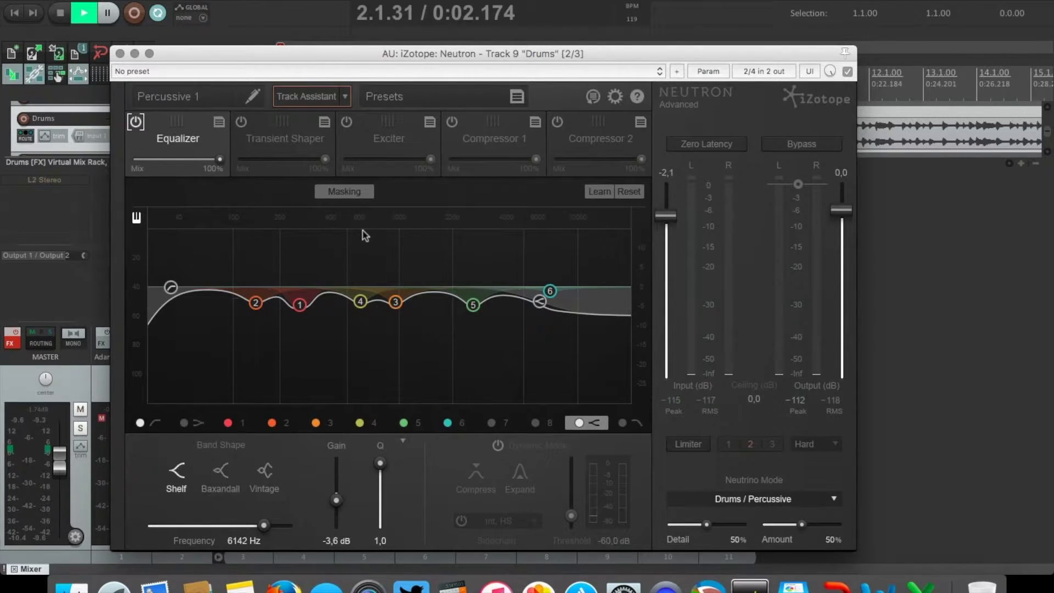
pyautogui.moveTo(295, 229); pyautogui.dragTo(541, 235)
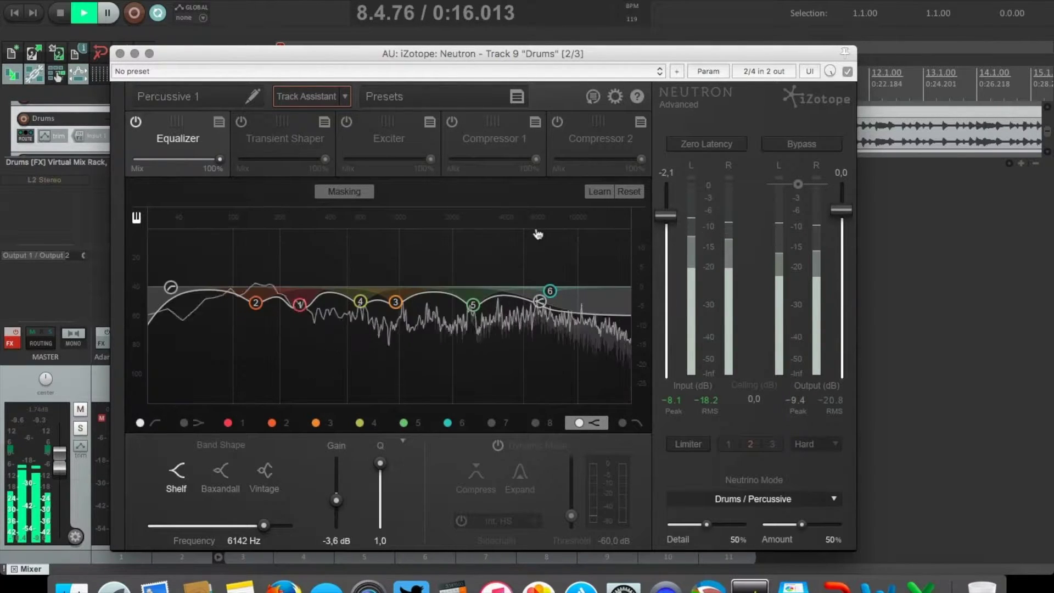
pyautogui.press('space')
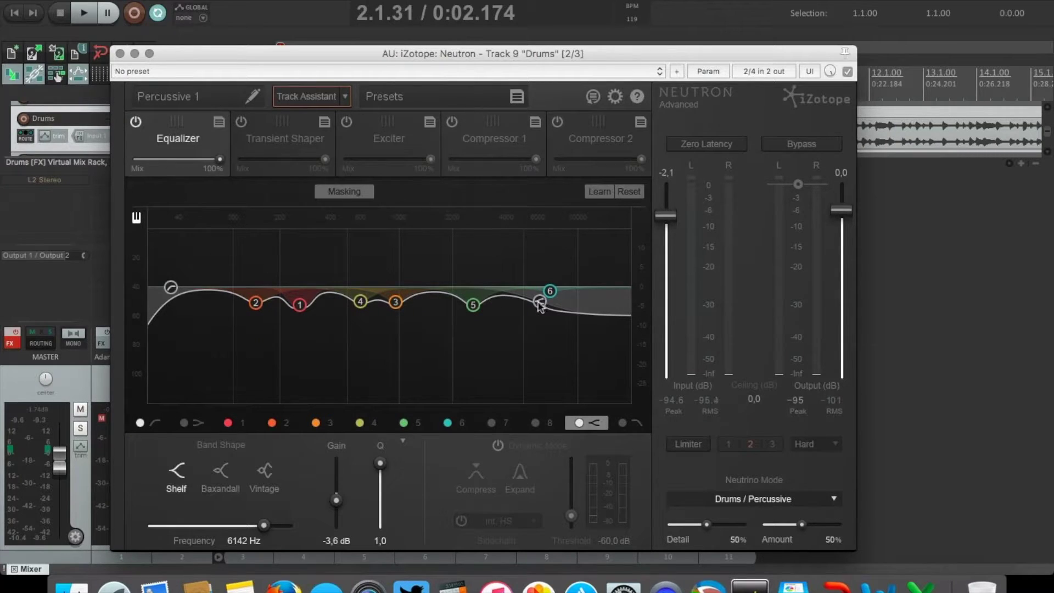
# - Raise the equalizer's high-shelf band to a 3.1 dB gain at 6318 Hz
pyautogui.moveTo(540, 303)
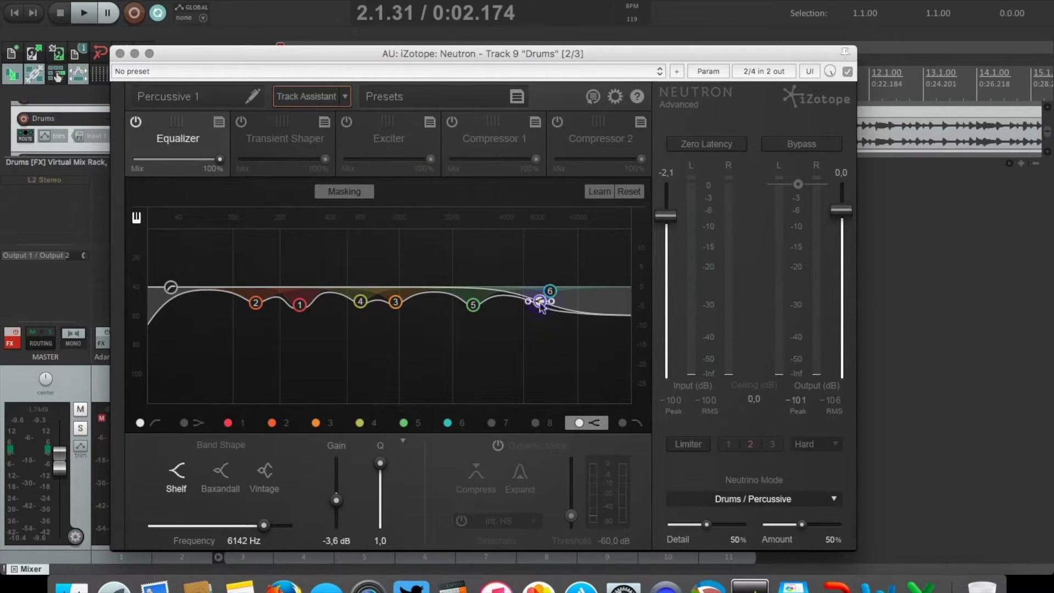
pyautogui.moveTo(540, 302); pyautogui.dragTo(536, 278)
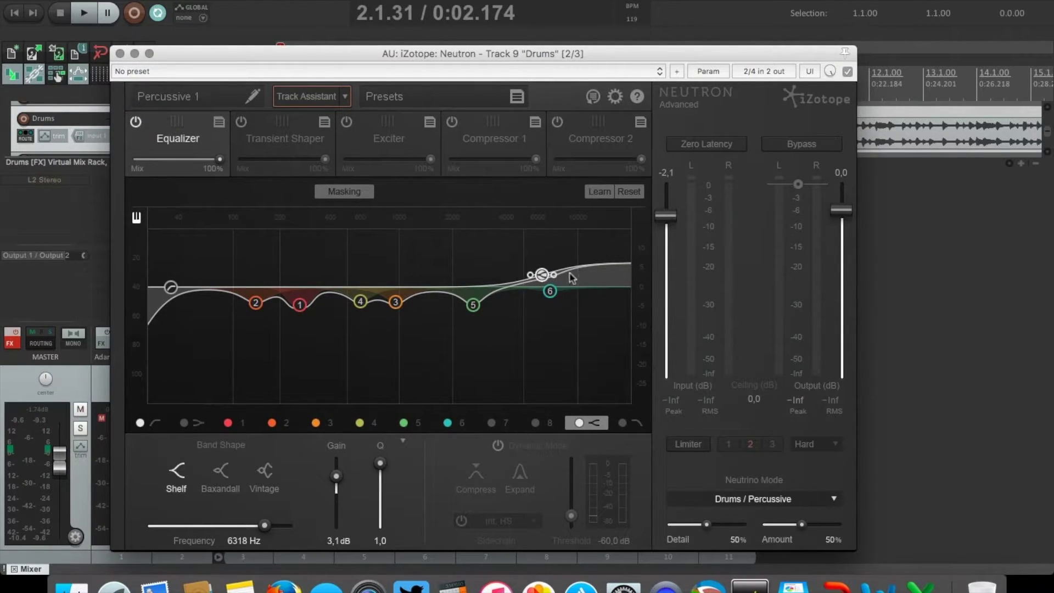
# - Try several high-shelf settings against playback, ending at -2.7 dB and 6200 Hz, and reset Neutron's output clip indicators
pyautogui.moveTo(542, 276); pyautogui.dragTo(539, 299)
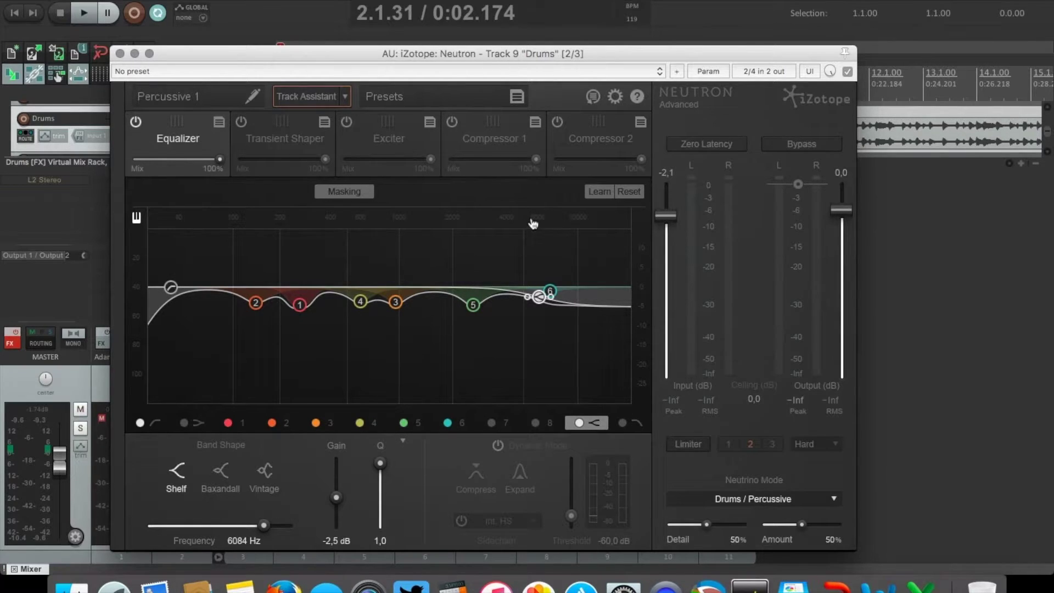
pyautogui.moveTo(540, 297); pyautogui.dragTo(586, 288)
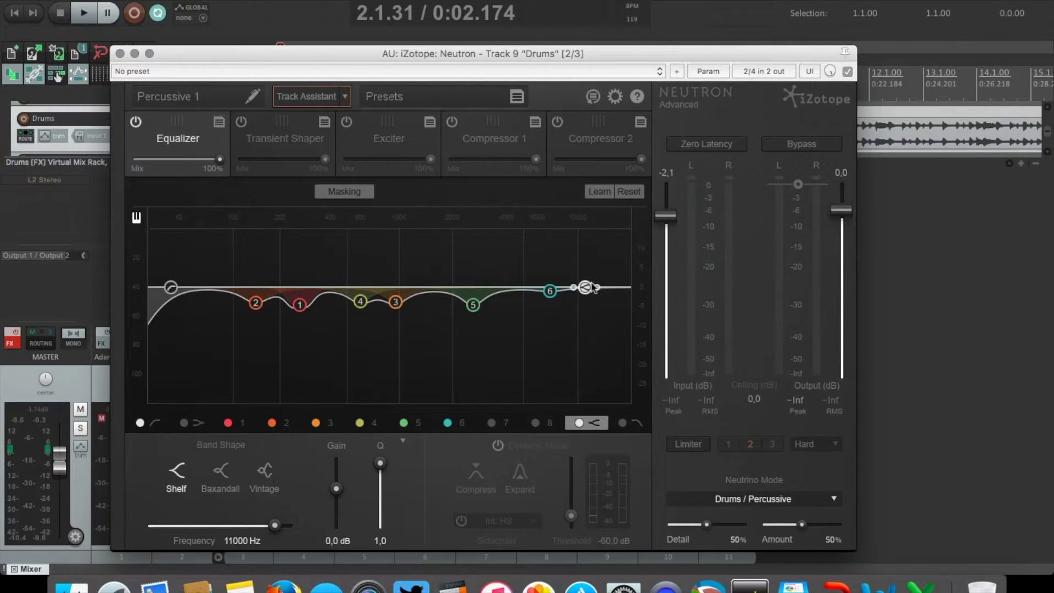
pyautogui.press('space')
pyautogui.moveTo(587, 288); pyautogui.dragTo(539, 305)
pyautogui.click(780, 178)
pyautogui.click(816, 179)
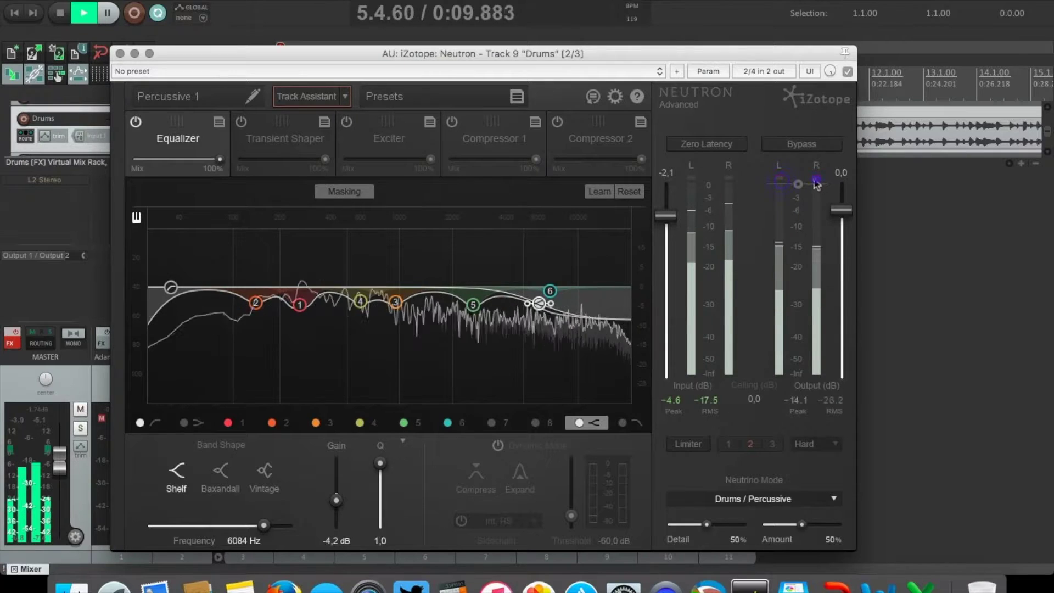
pyautogui.moveTo(539, 303); pyautogui.dragTo(540, 300)
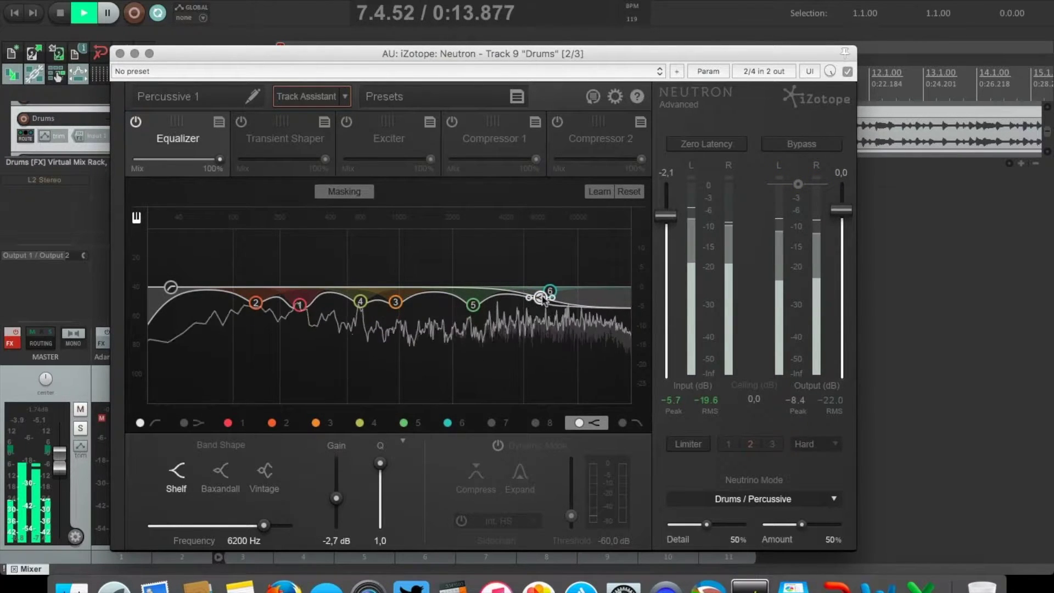
pyautogui.press('space')
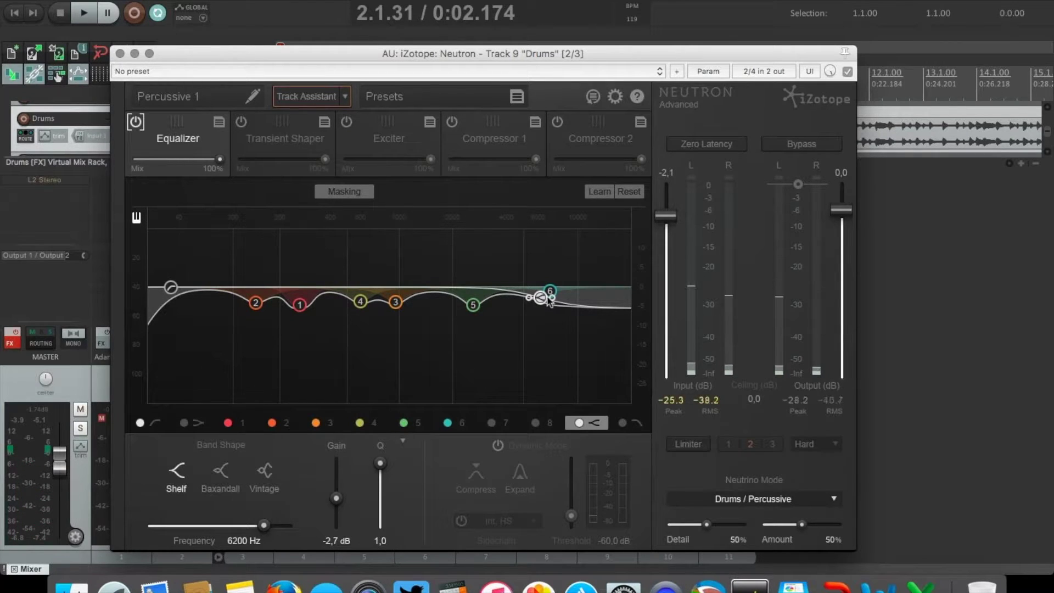
# - Audition an extreme high-shelf cut of -22.5 dB at 4762 Hz while the drums play
pyautogui.press('space')
pyautogui.moveTo(549, 303); pyautogui.dragTo(524, 380)
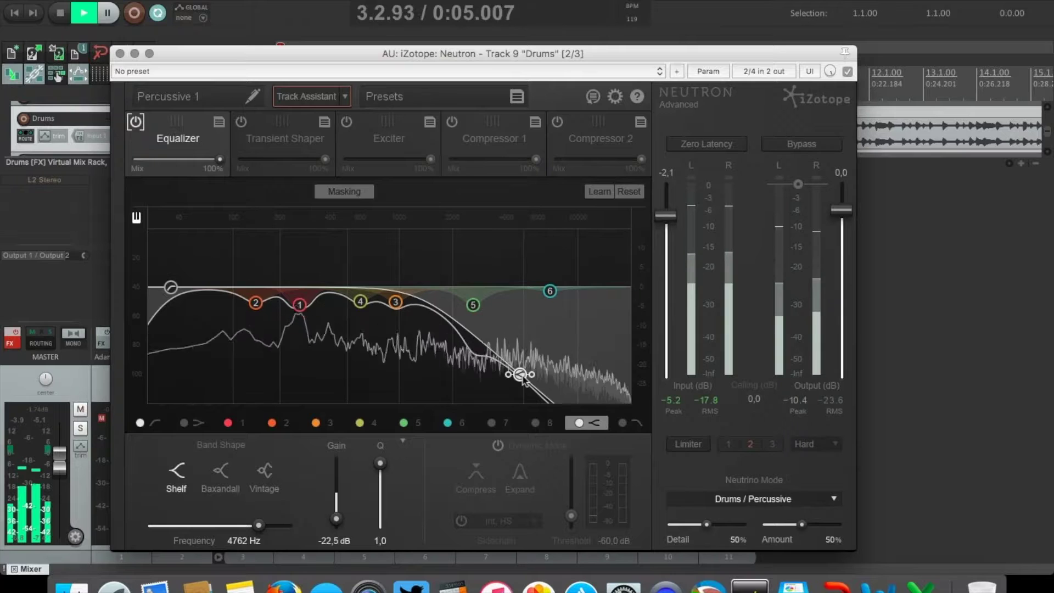
pyautogui.press('space')
# - Set the equalizer's high-shelf band to -4.8 dB at 6561 Hz while listening to the drums
pyautogui.moveTo(520, 375); pyautogui.dragTo(542, 307)
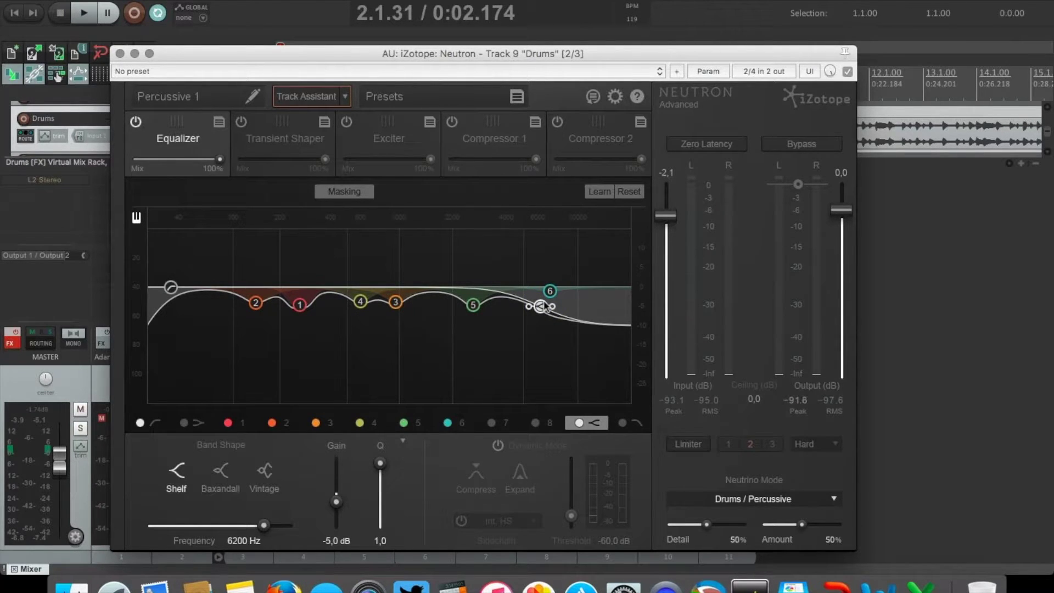
pyautogui.press('space')
pyautogui.moveTo(541, 307); pyautogui.dragTo(545, 306)
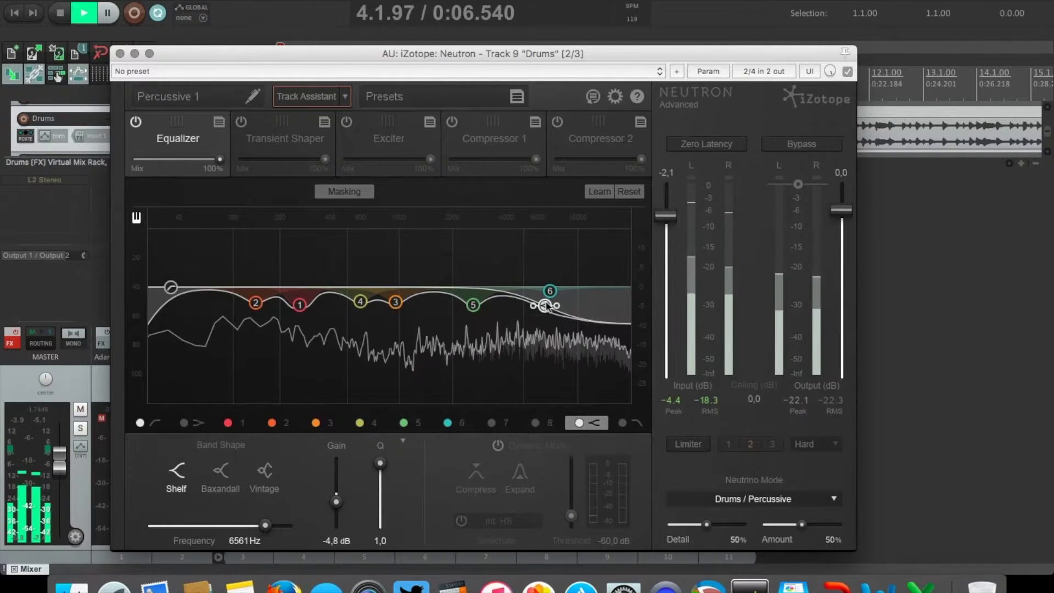
# - Compare the drums with Neutron bypassed and active, leave it active, and stop playback
pyautogui.click(805, 144)
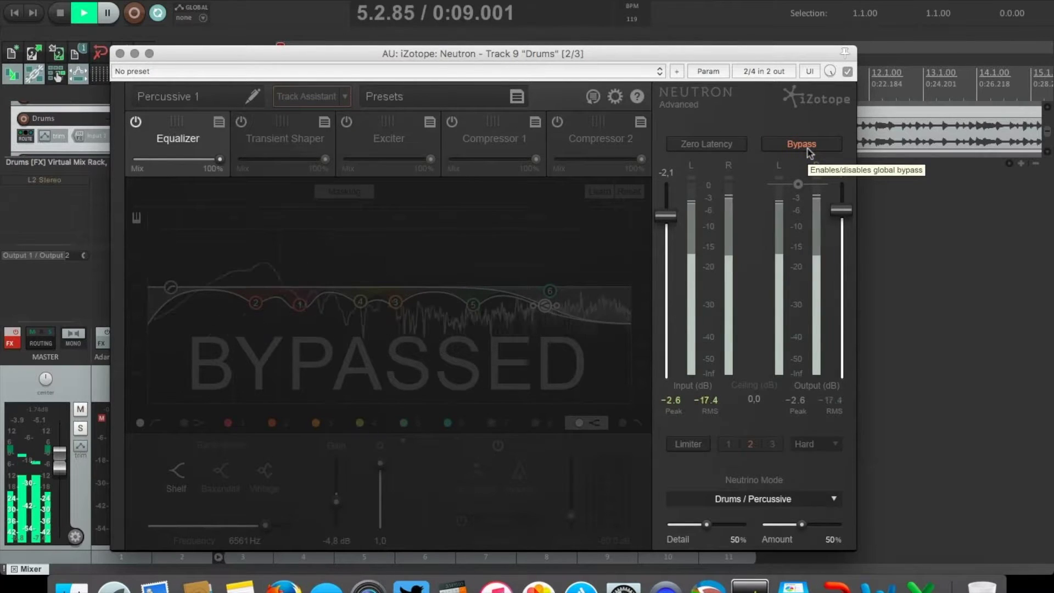
pyautogui.click(808, 149)
pyautogui.press('space')
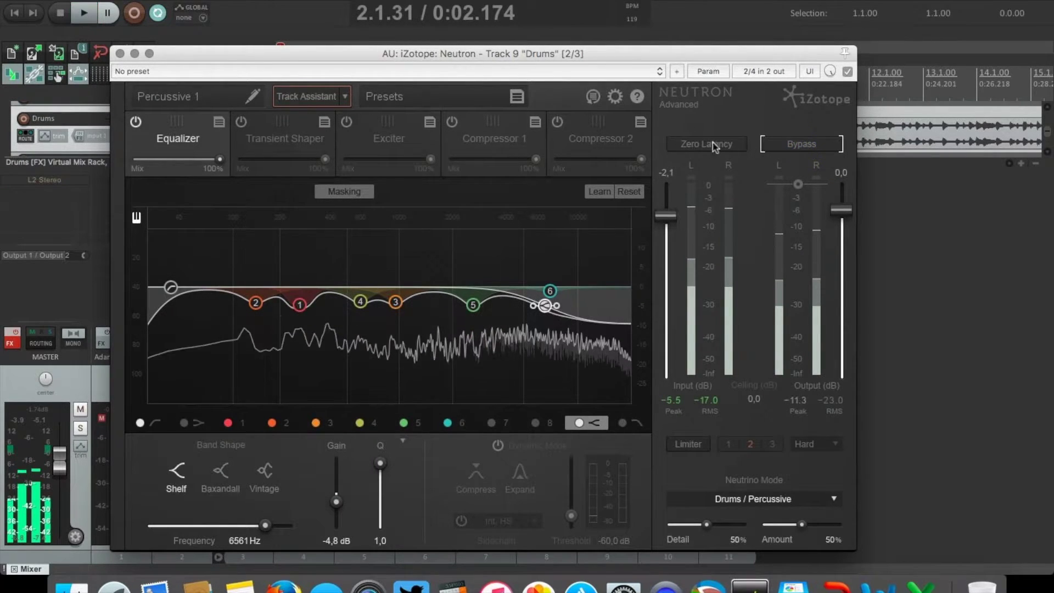
# - Clear the Drums track's clip indicator and review the settings of its bypassed Ozone 7 Vintage EQ
pyautogui.click(119, 53)
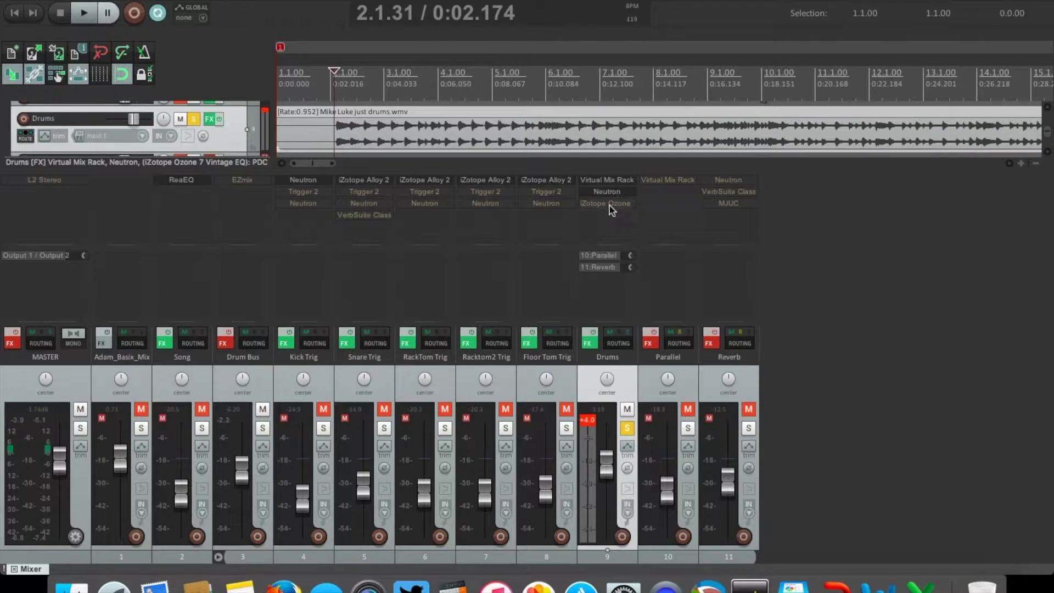
pyautogui.click(590, 424)
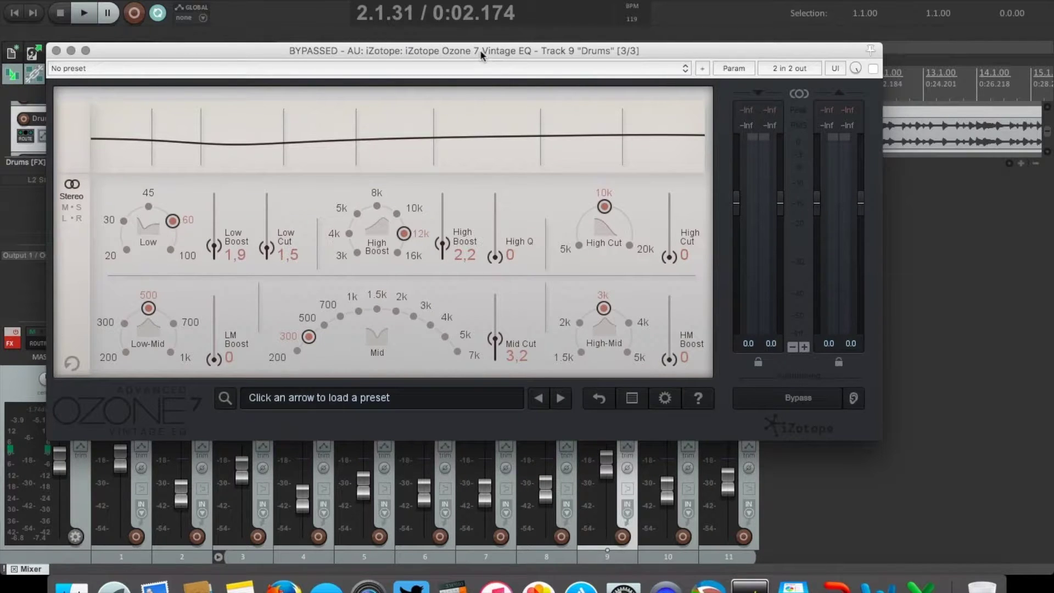
pyautogui.moveTo(382, 50); pyautogui.dragTo(418, 318)
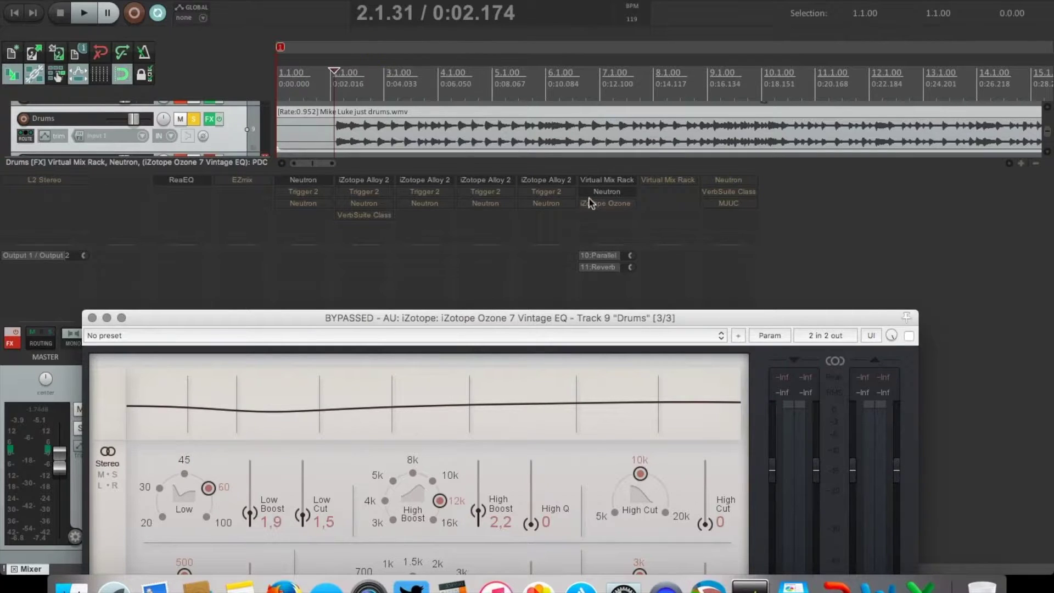
pyautogui.moveTo(558, 317); pyautogui.dragTo(563, 118)
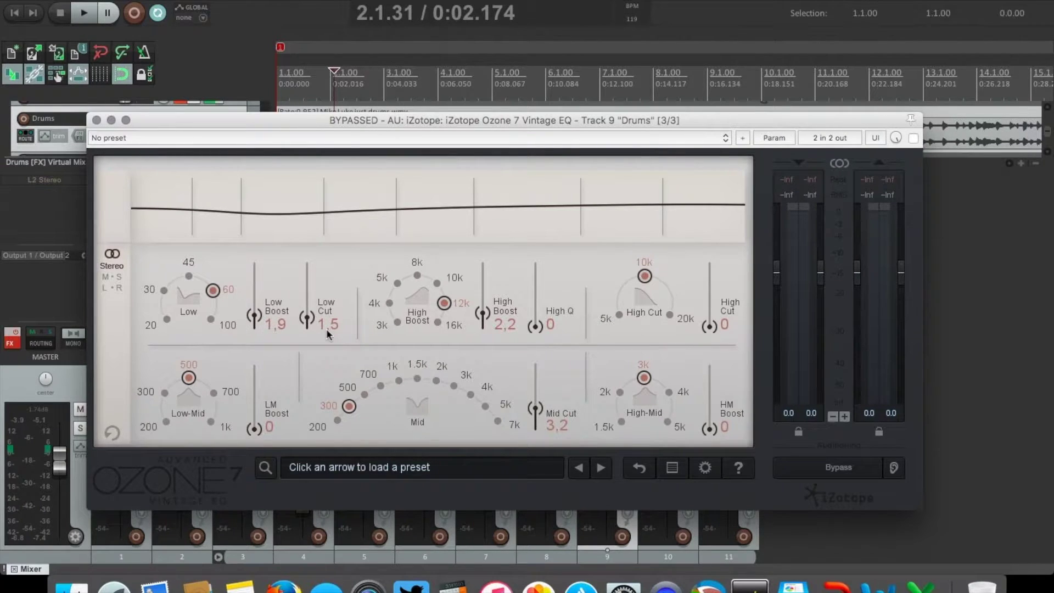
pyautogui.click(96, 120)
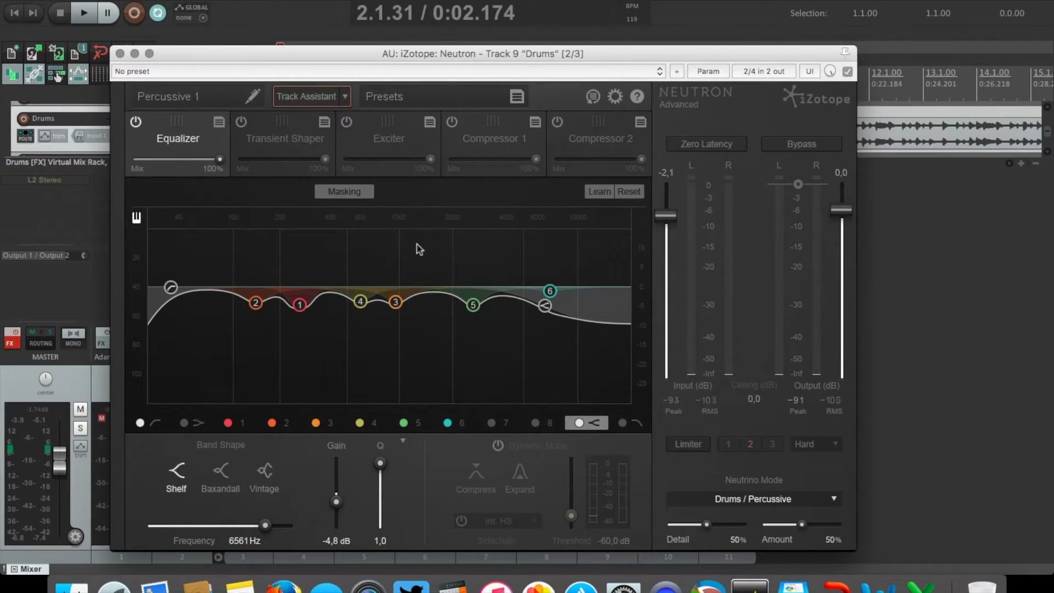
# - Switch on Neutron's Transient Shaper on the Drums track and audition its soloed band 3
pyautogui.click(241, 122)
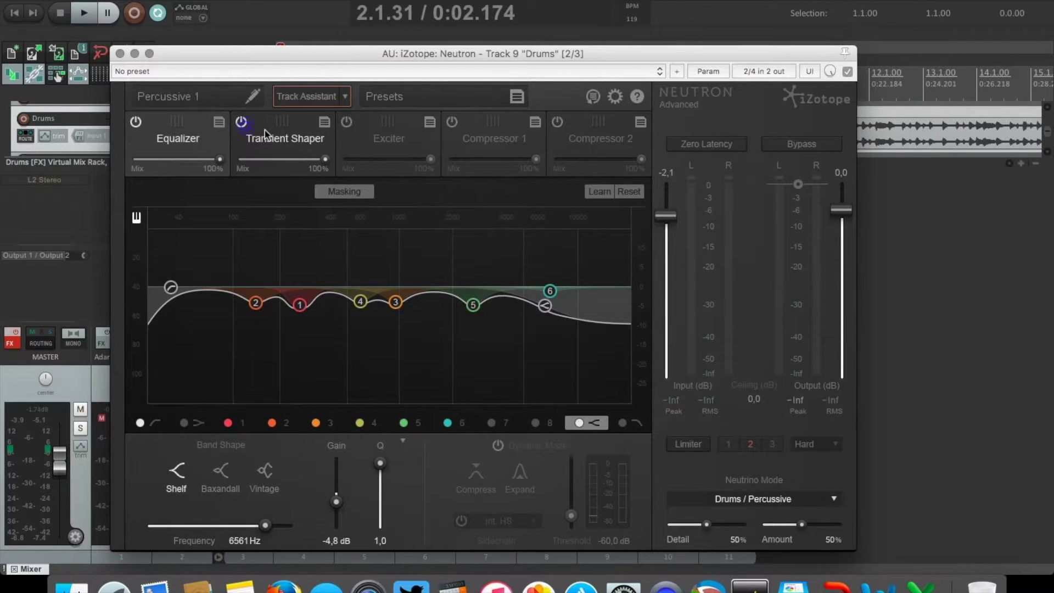
pyautogui.click(268, 137)
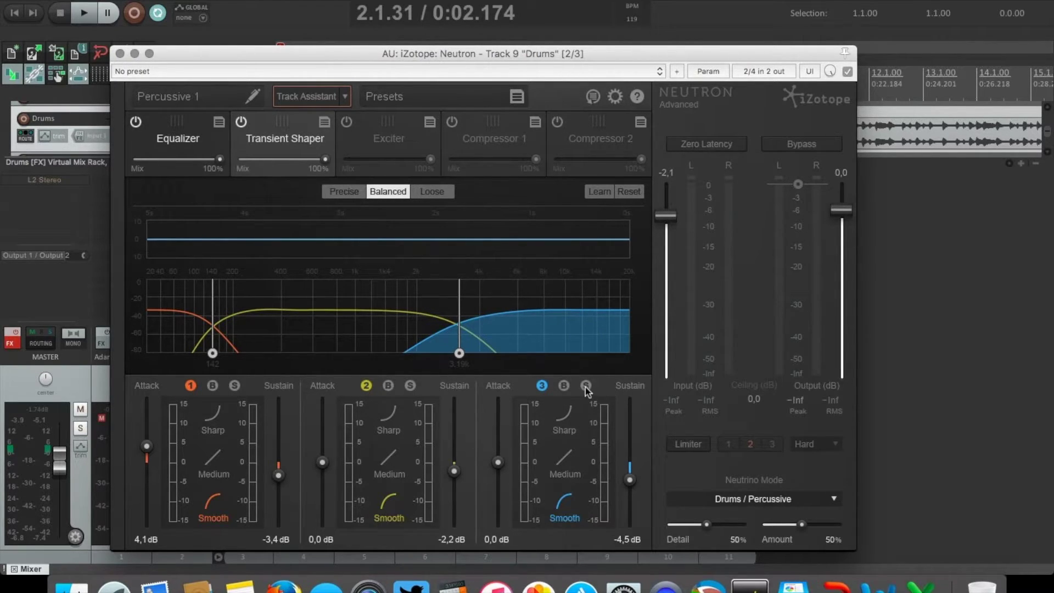
pyautogui.press('space')
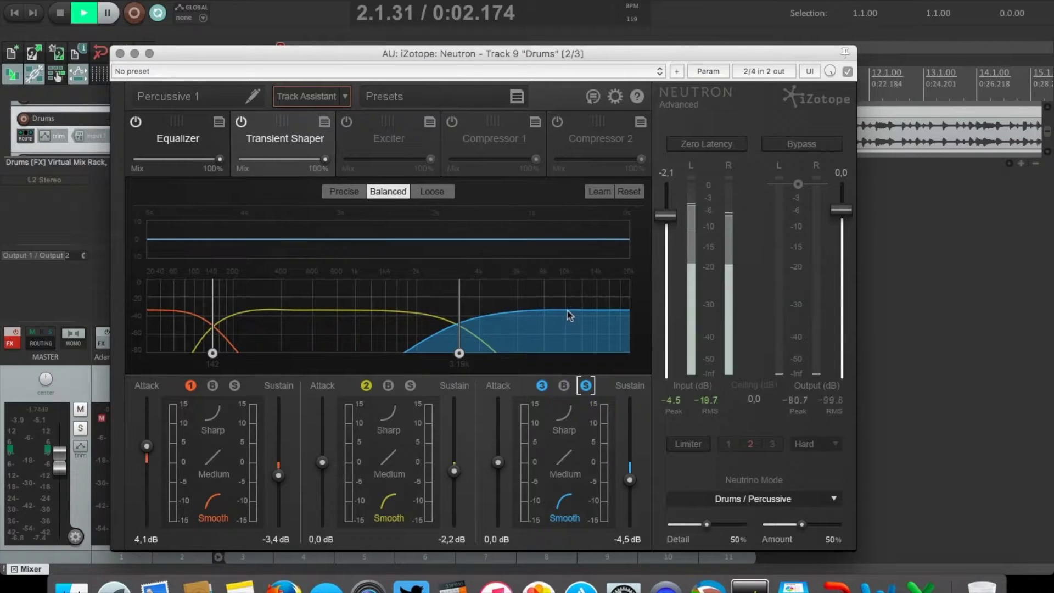
pyautogui.press('space')
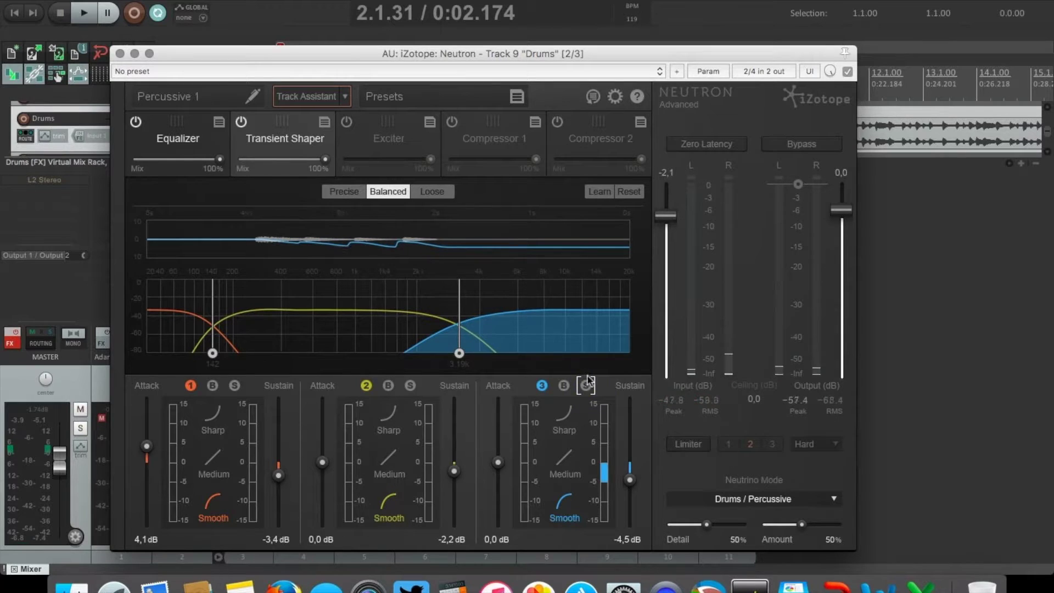
pyautogui.press('space')
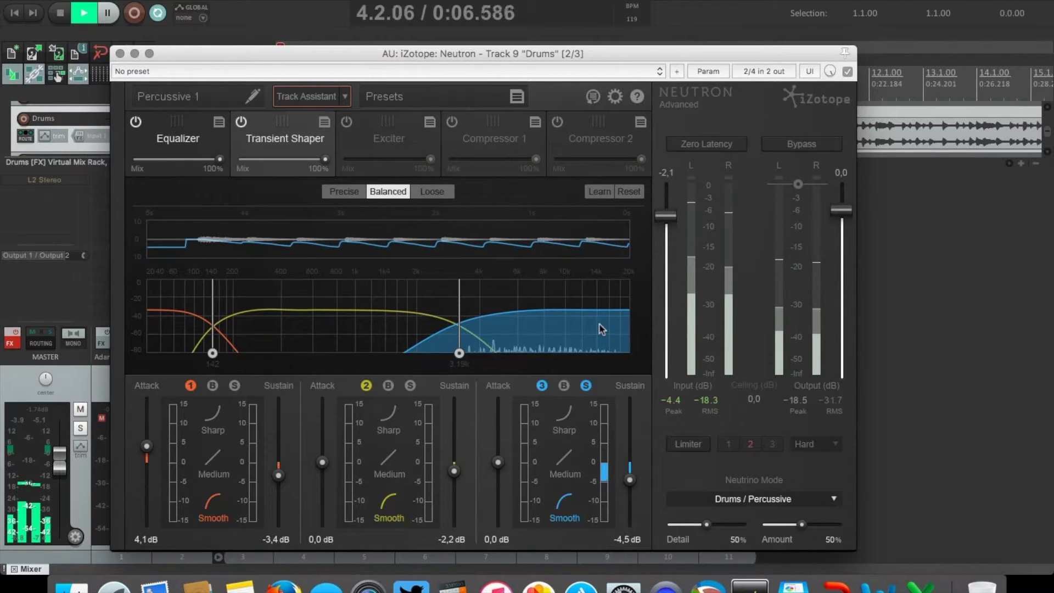
pyautogui.press('space')
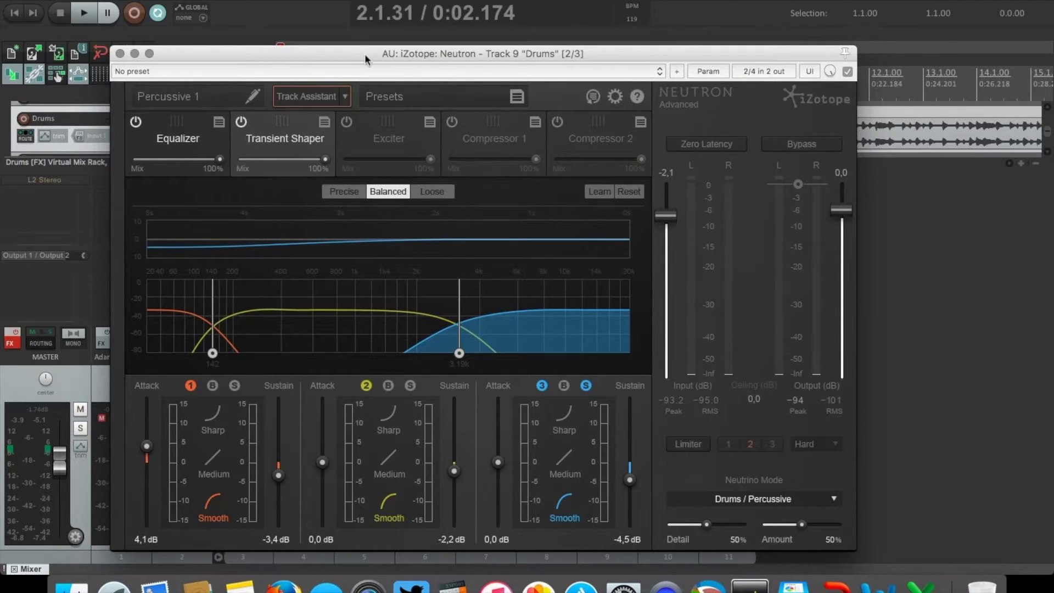
# - Set the Transient Shaper's band 3 sustain to -3.4 dB during playback and unsolo the band
pyautogui.moveTo(366, 59); pyautogui.dragTo(382, 23)
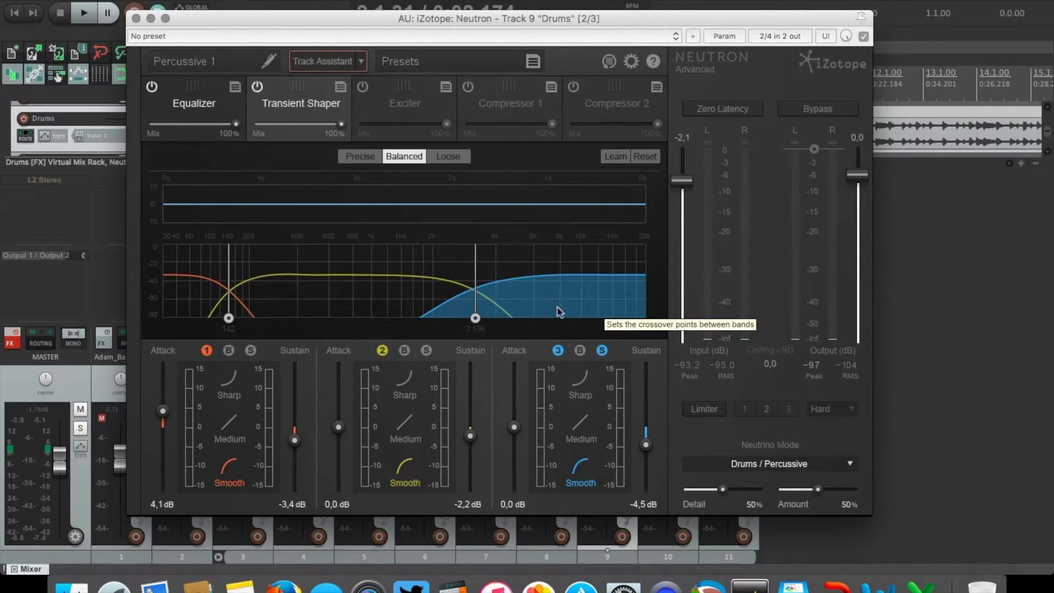
pyautogui.press('space')
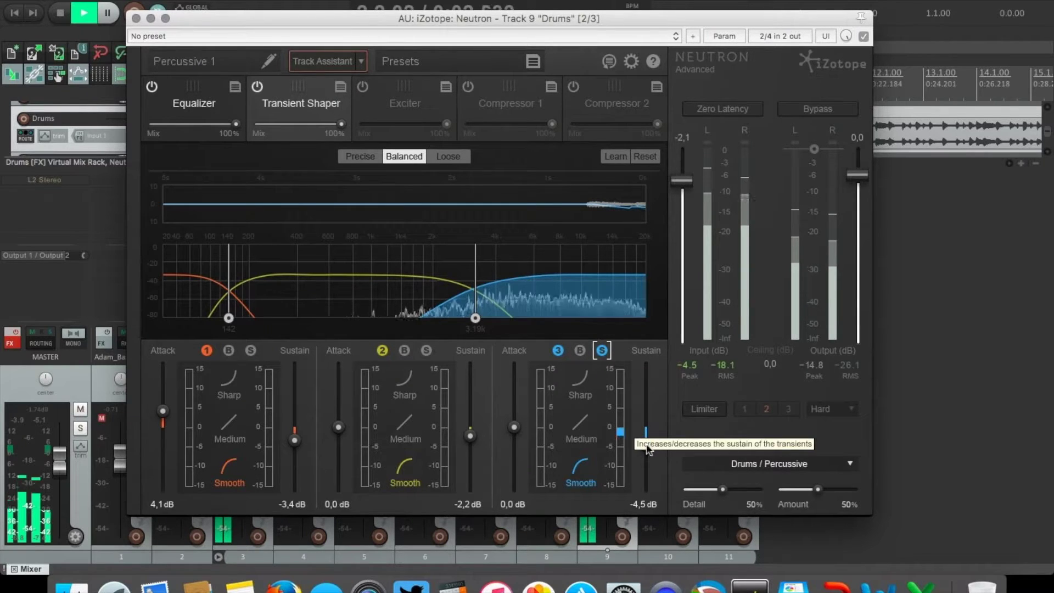
pyautogui.moveTo(649, 449)
pyautogui.mouseDown()
pyautogui.moveTo(649, 423)
pyautogui.moveTo(649, 448)
pyautogui.mouseUp()
pyautogui.press('space')
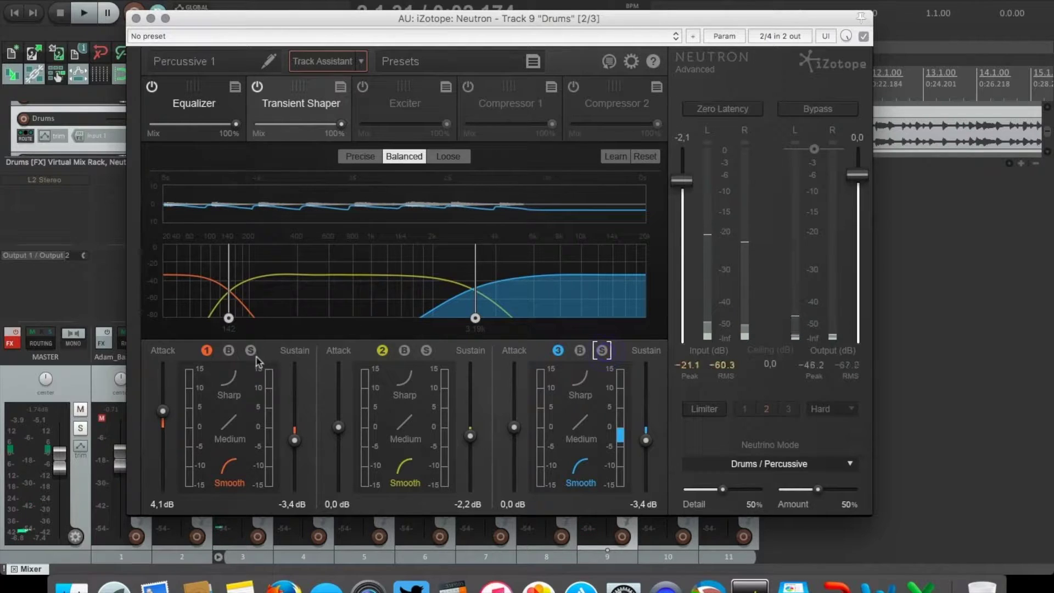
# - Solo the Transient Shaper's band 1 and set its attack to 4.5 dB and its sustain to -4.1 dB during playback
pyautogui.click(250, 350)
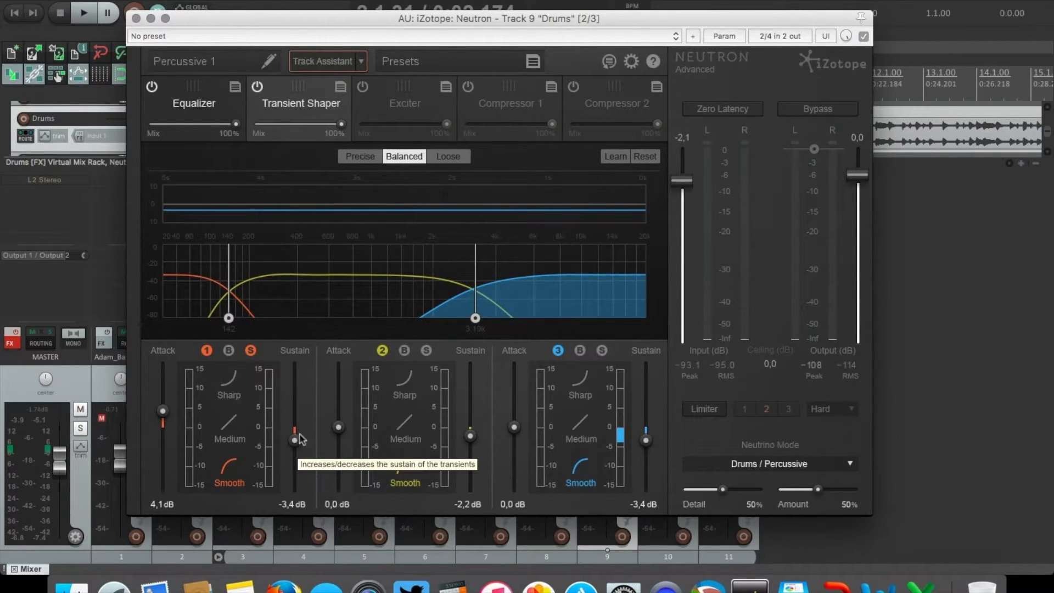
pyautogui.press('space')
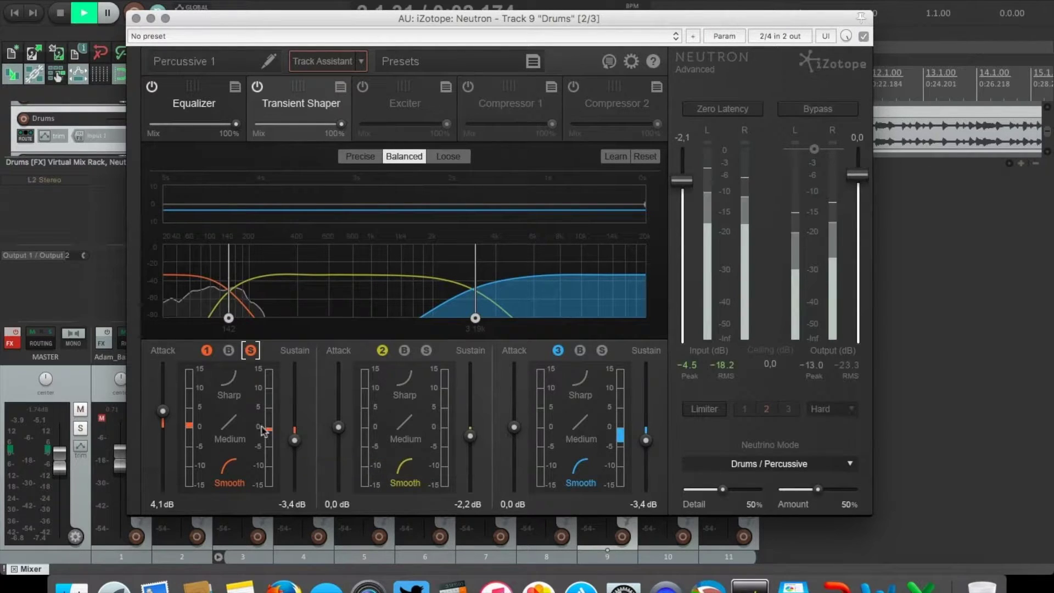
pyautogui.moveTo(163, 412)
pyautogui.mouseDown()
pyautogui.moveTo(167, 391)
pyautogui.moveTo(163, 410)
pyautogui.mouseUp()
pyautogui.moveTo(295, 440)
pyautogui.mouseDown()
pyautogui.moveTo(295, 483)
pyautogui.moveTo(307, 366)
pyautogui.moveTo(295, 444)
pyautogui.mouseUp()
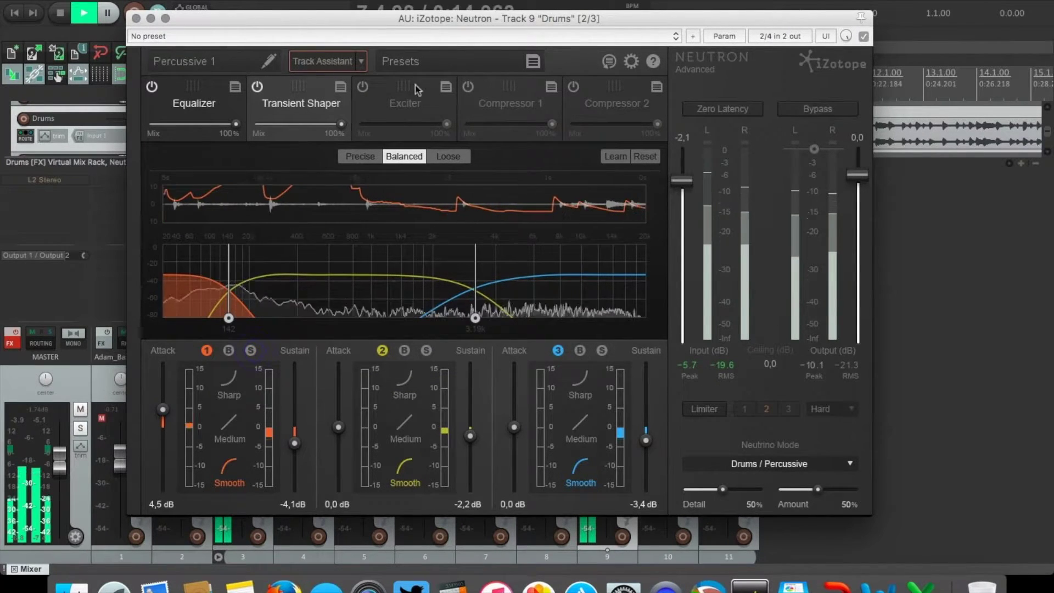
# - Switch on Neutron's Exciter module, stop playback and close the plug-in window
pyautogui.click(396, 88)
pyautogui.click(363, 86)
pyautogui.press('space')
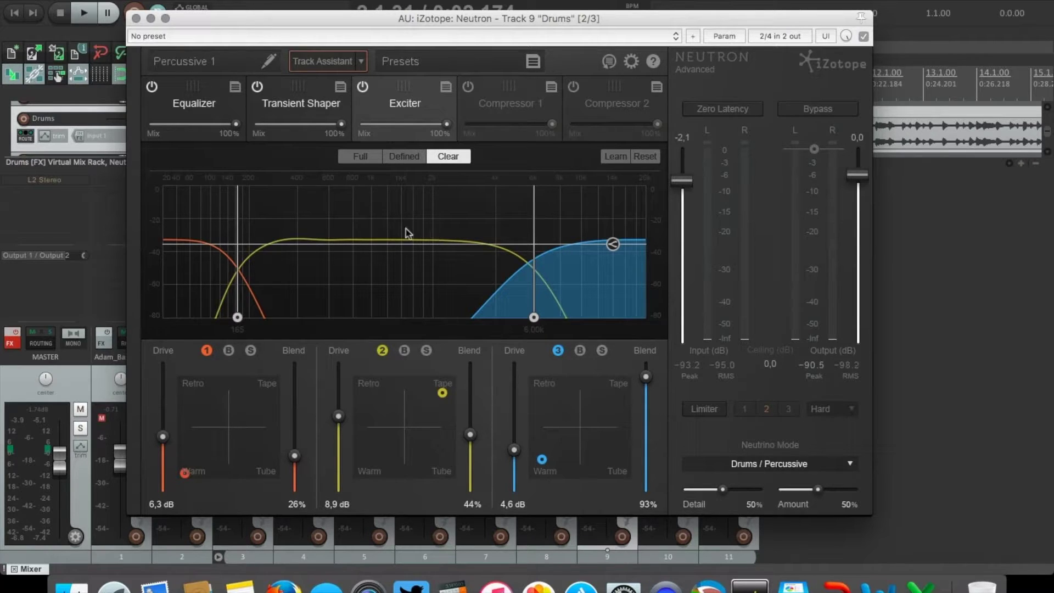
pyautogui.click(136, 18)
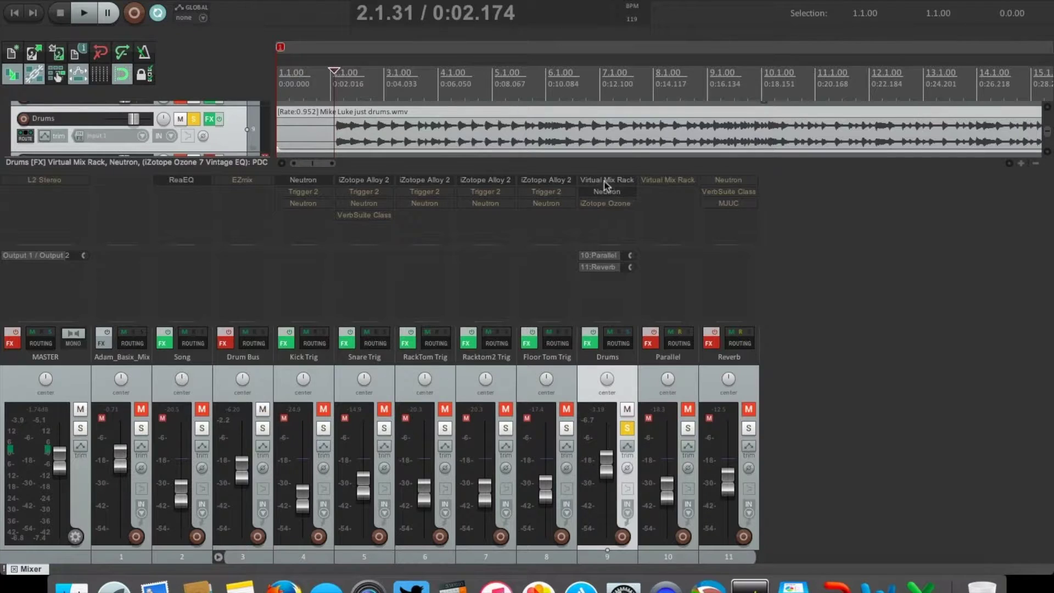
# - Enable the iZotope Ozone EQ on the Drums track and compare the whole effects chain off and on during playback
pyautogui.keyDown('shift'); pyautogui.click(604, 204); pyautogui.keyUp('shift')
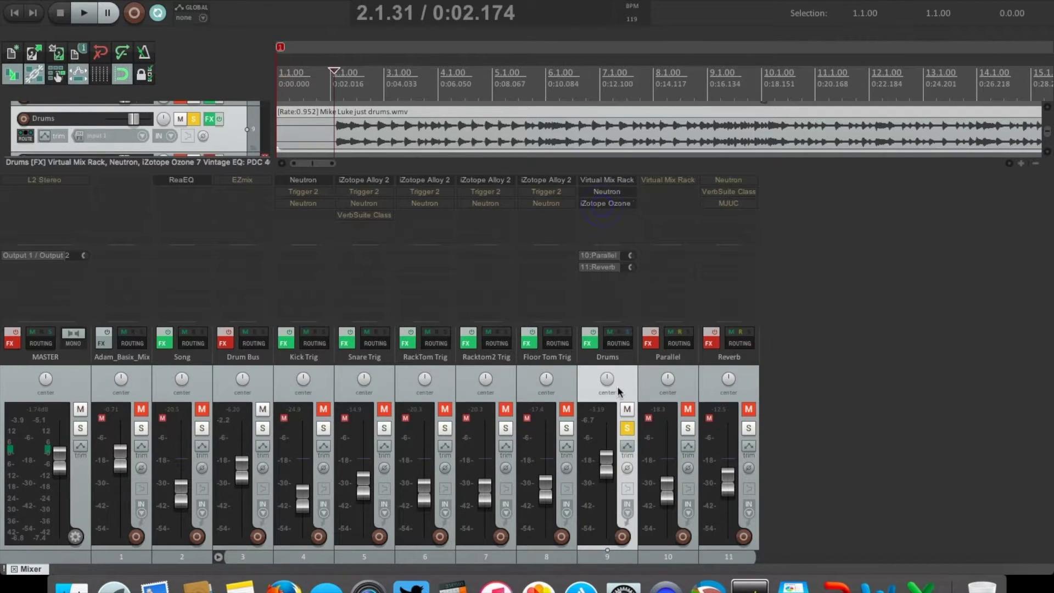
pyautogui.press('space')
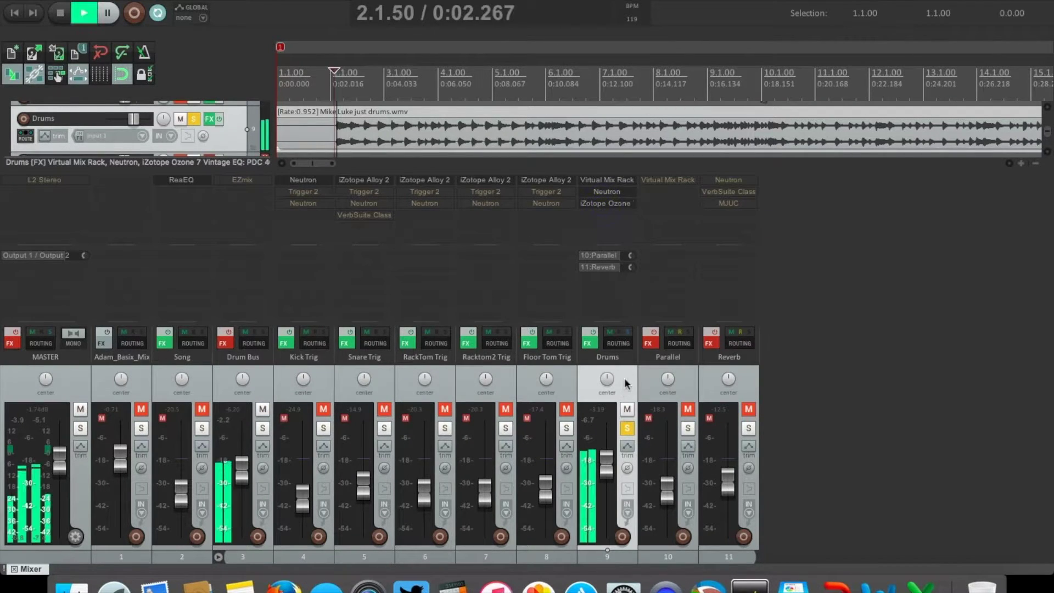
pyautogui.click(593, 334)
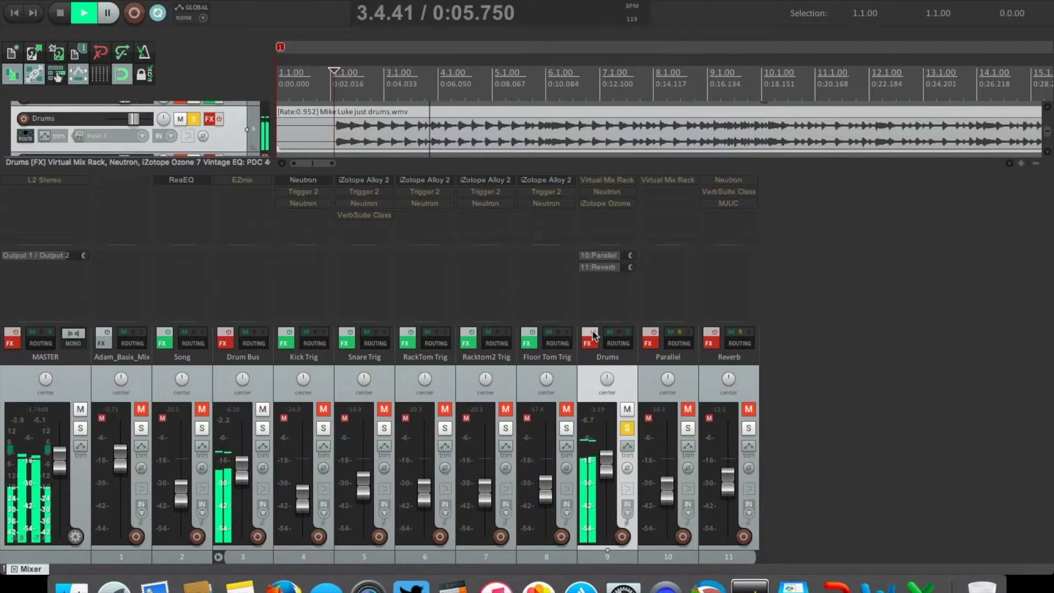
pyautogui.click(592, 334)
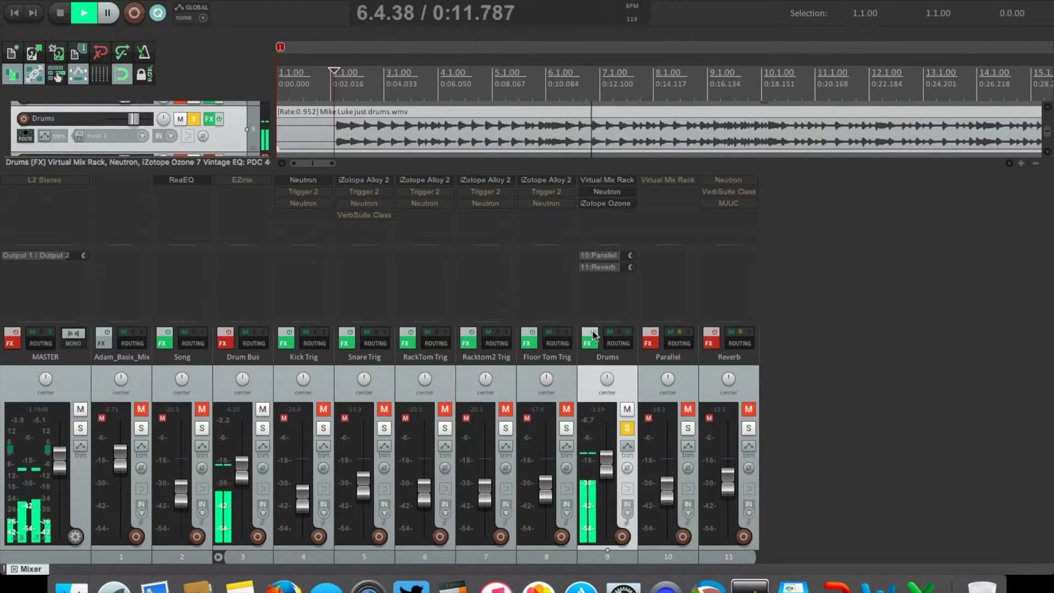
pyautogui.press('space')
# - Unsolo the Drums track and select the Parallel track
pyautogui.click(626, 428)
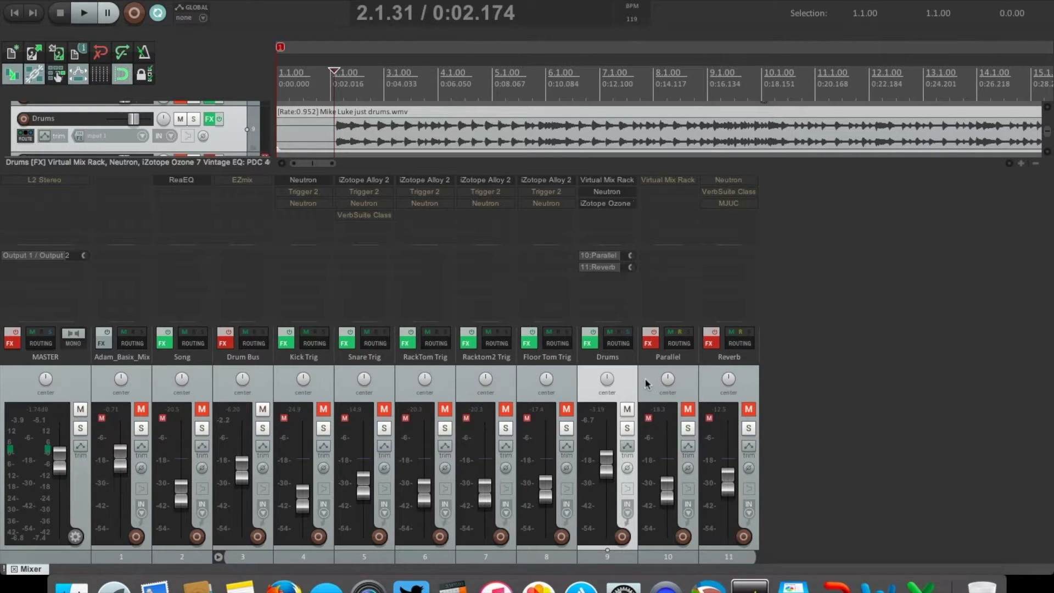
pyautogui.click(684, 374)
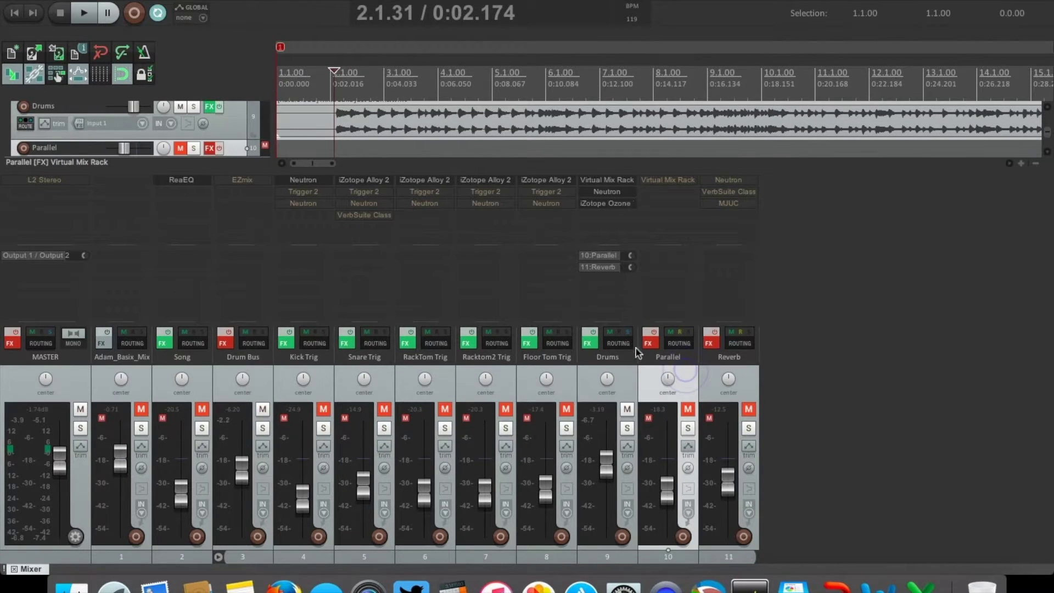
# - Enable the Parallel track's effects chain and unmute the track
pyautogui.click(654, 332)
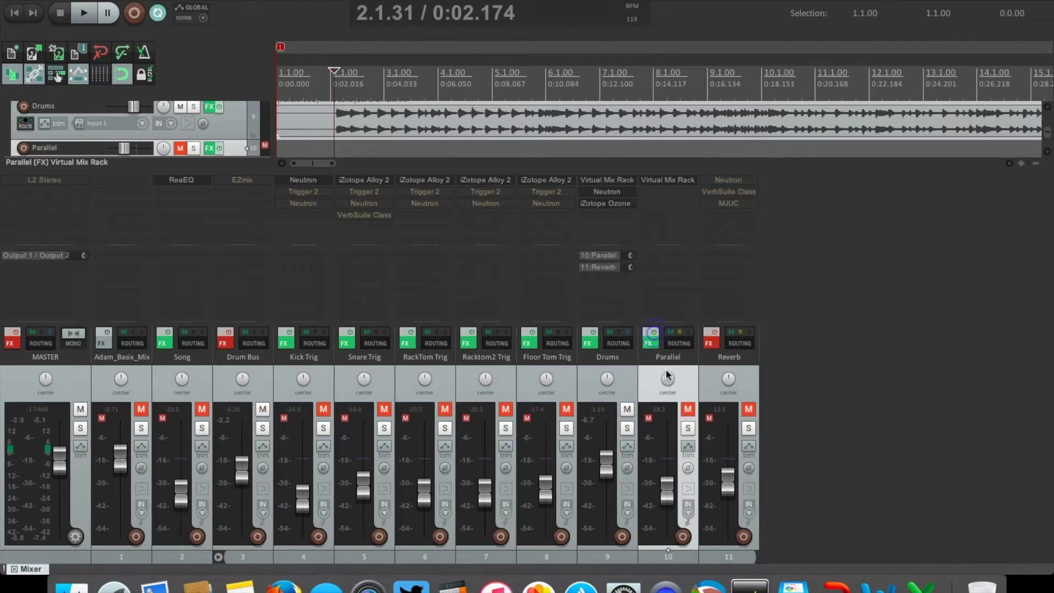
pyautogui.click(687, 407)
pyautogui.click(637, 385)
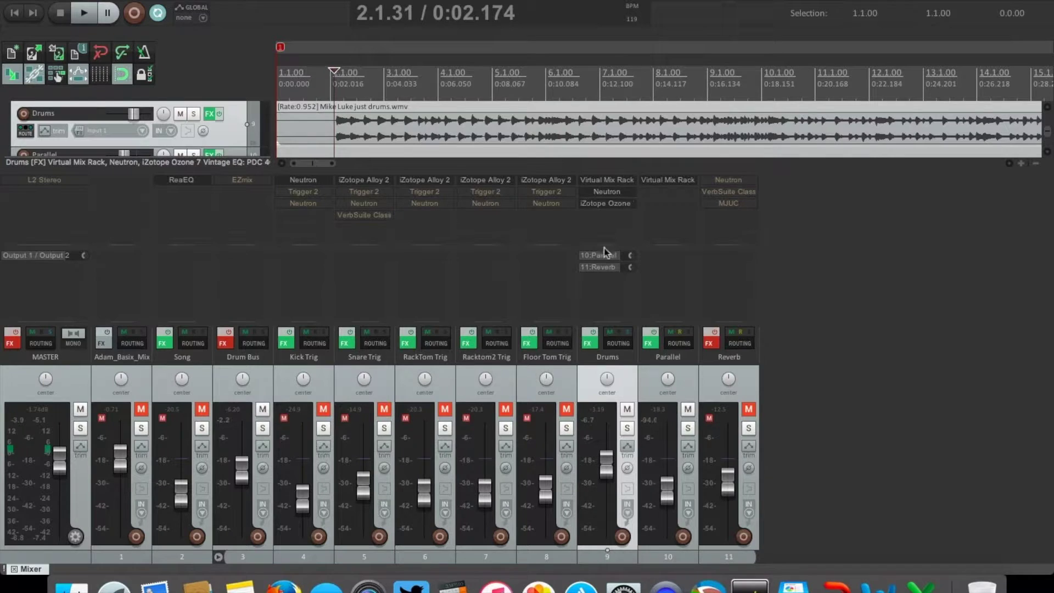
# - Examine the Parallel track's Virtual Mix Rack with its AirEQ and The Monster modules and close the plug-in window
pyautogui.click(652, 379)
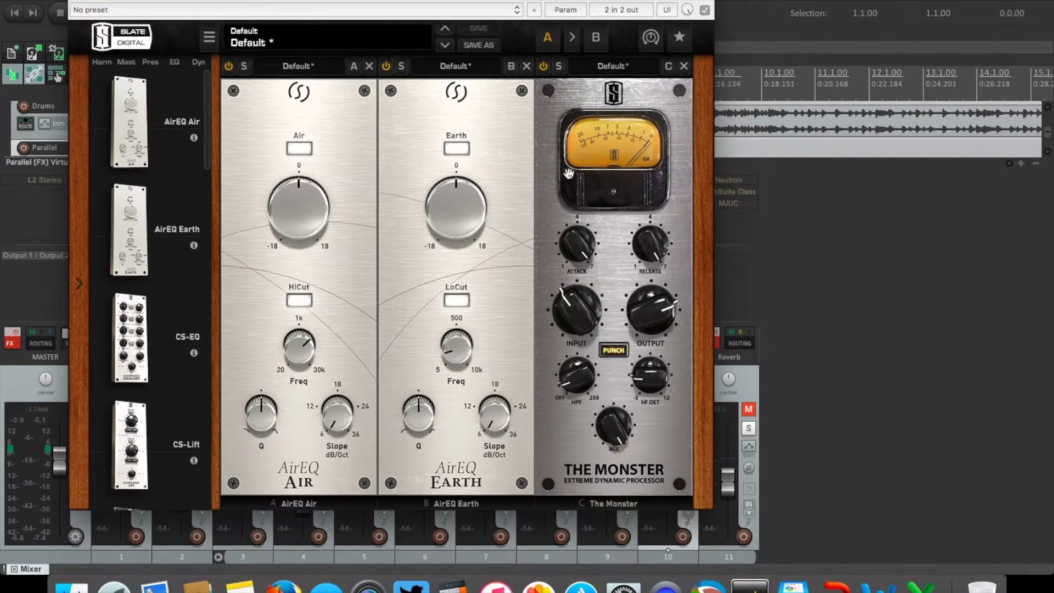
pyautogui.moveTo(451, 4); pyautogui.dragTo(425, 4)
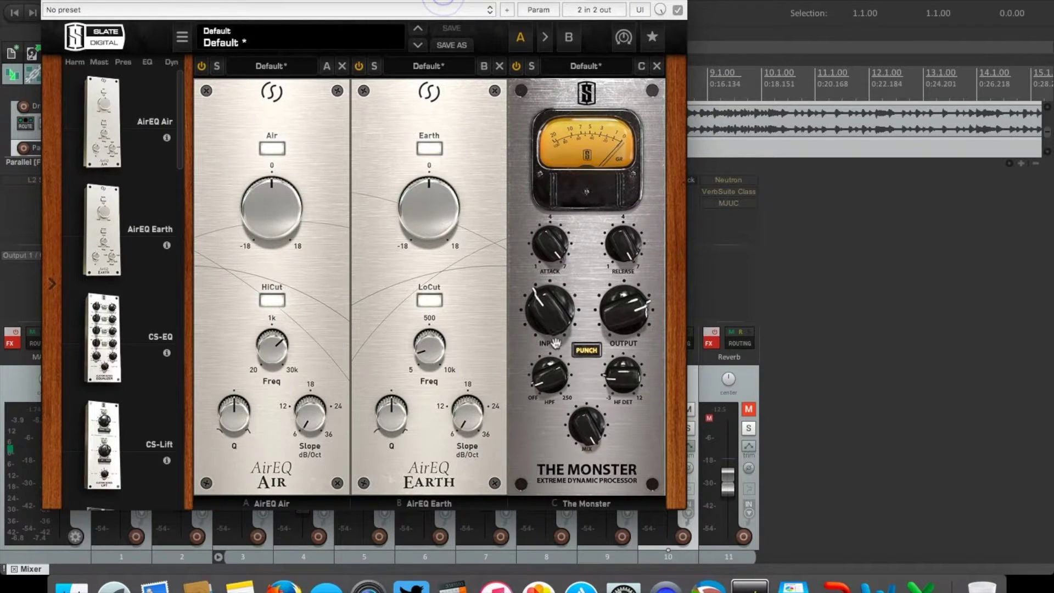
pyautogui.click(52, 2)
# - Solo the Parallel track, set its volume to about -12.6 dB during playback and stop playback
pyautogui.click(687, 430)
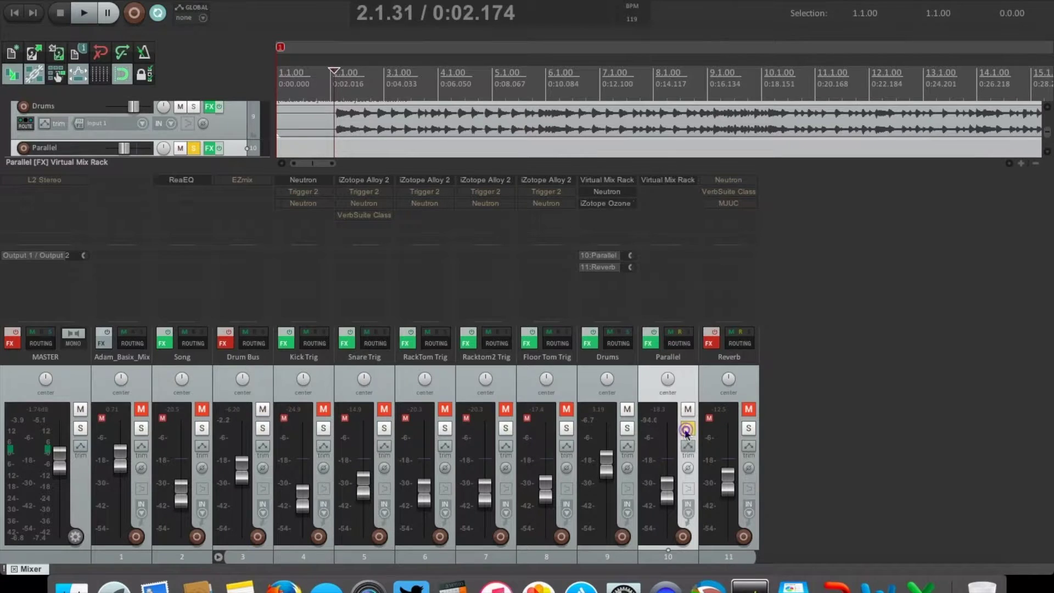
pyautogui.press('space')
pyautogui.moveTo(668, 485); pyautogui.dragTo(670, 463)
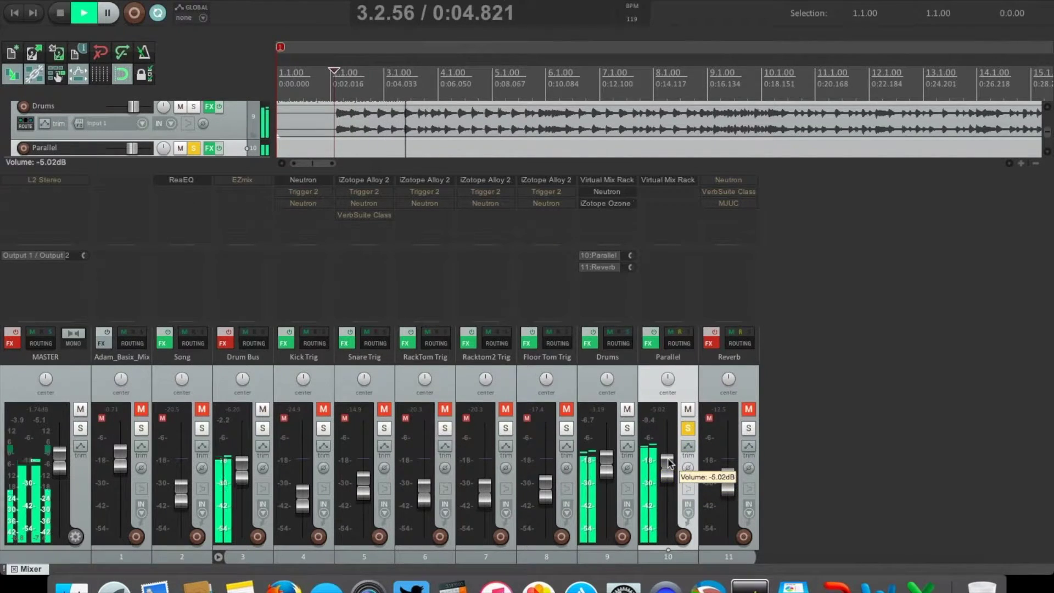
pyautogui.scroll(-5, 669, 464)
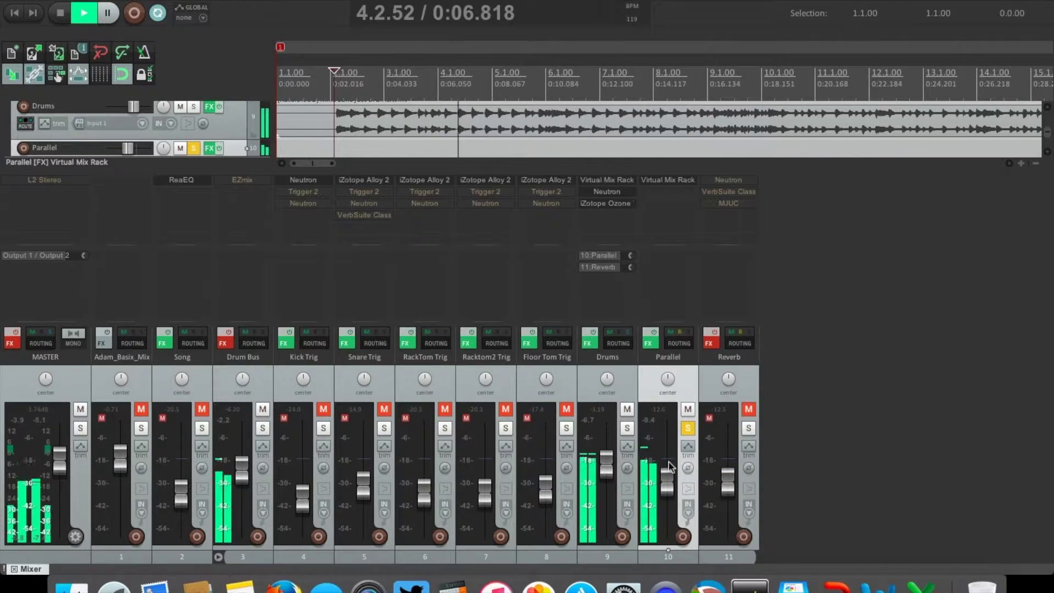
pyautogui.press('space')
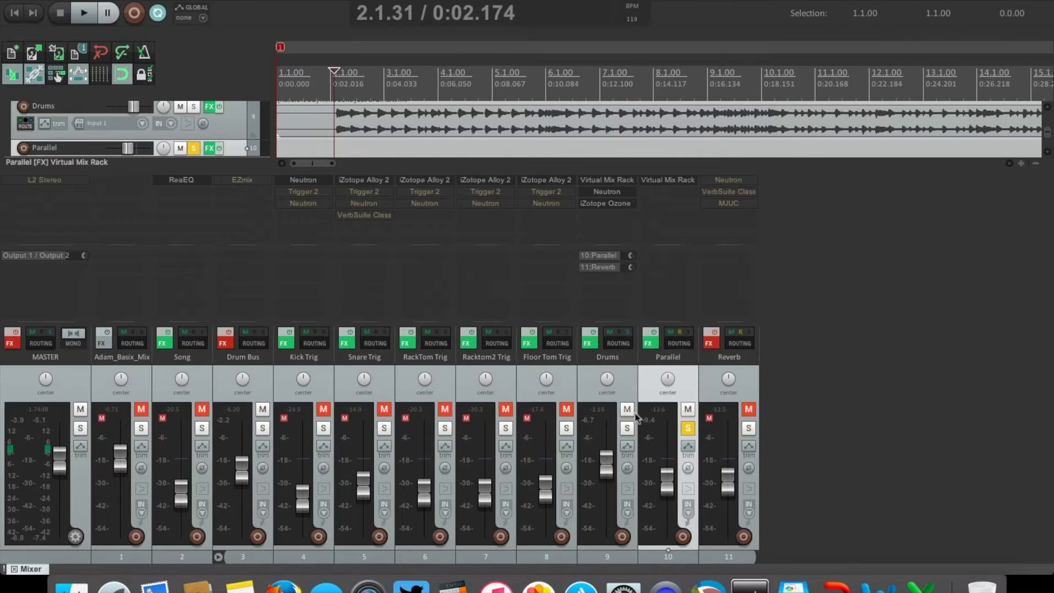
# - Unsolo the Parallel track and lower its volume to -inf dB, leaving the Drums track unsoloed too
pyautogui.click(688, 428)
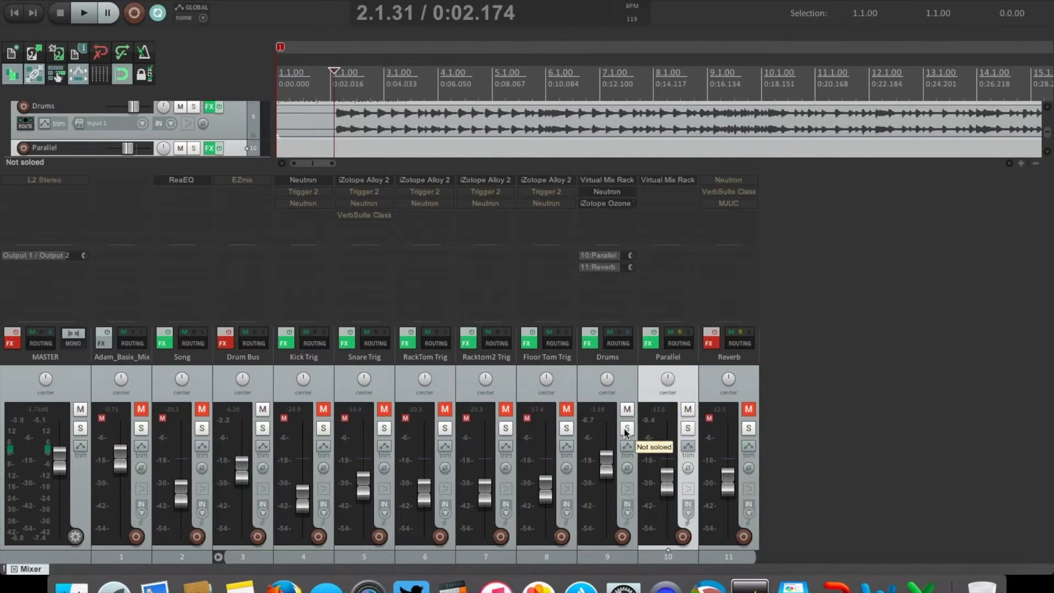
pyautogui.click(626, 428)
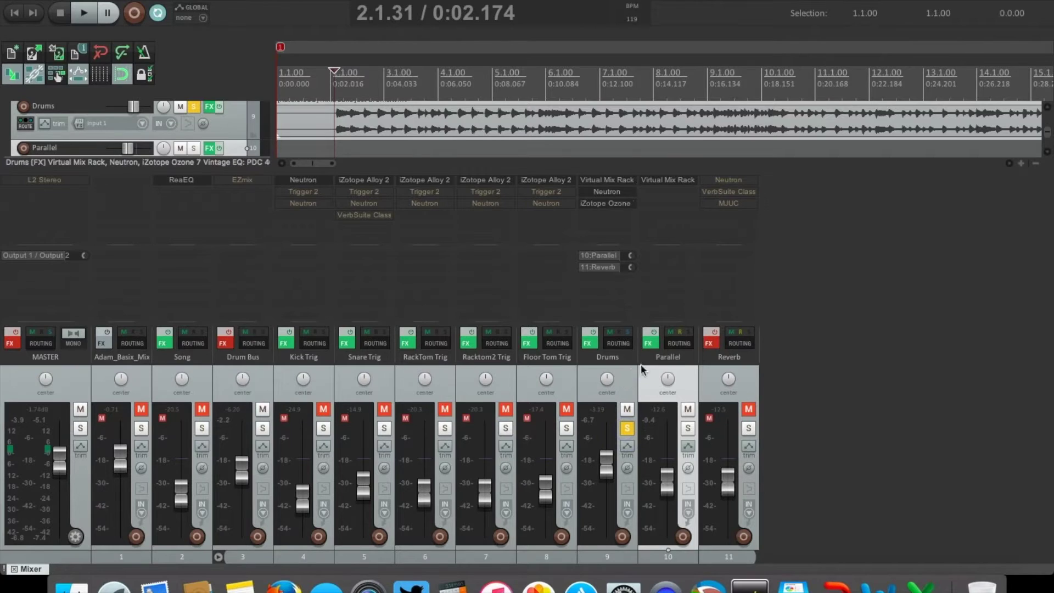
pyautogui.moveTo(667, 477); pyautogui.dragTo(664, 511)
pyautogui.click(628, 432)
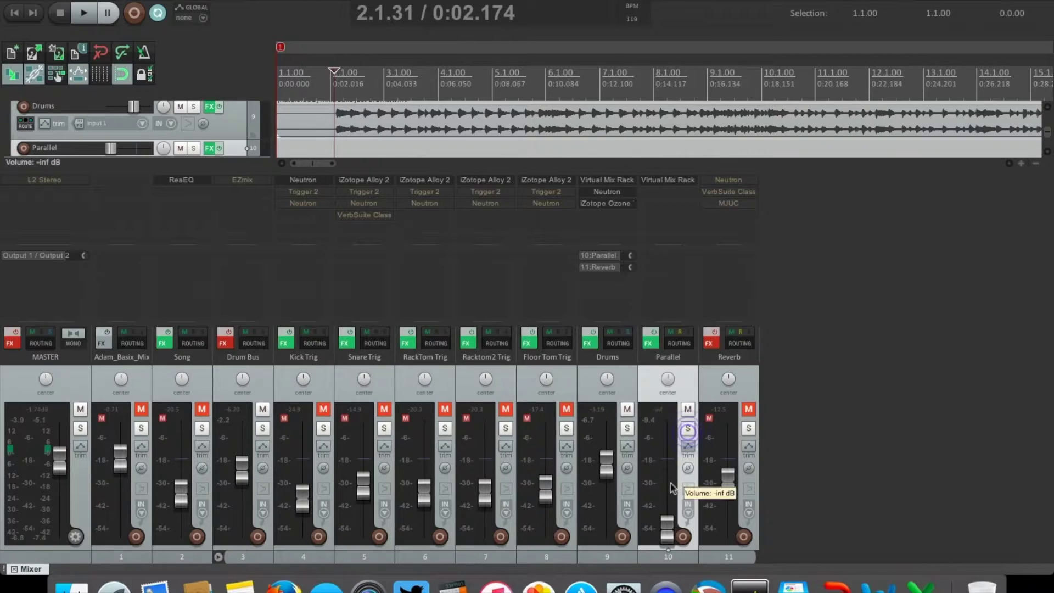
# - Blend the Parallel track in at -22.2 dB during playback, comparing it muted and unmuted, and stop playback
pyautogui.press('space')
pyautogui.moveTo(668, 526); pyautogui.dragTo(669, 492)
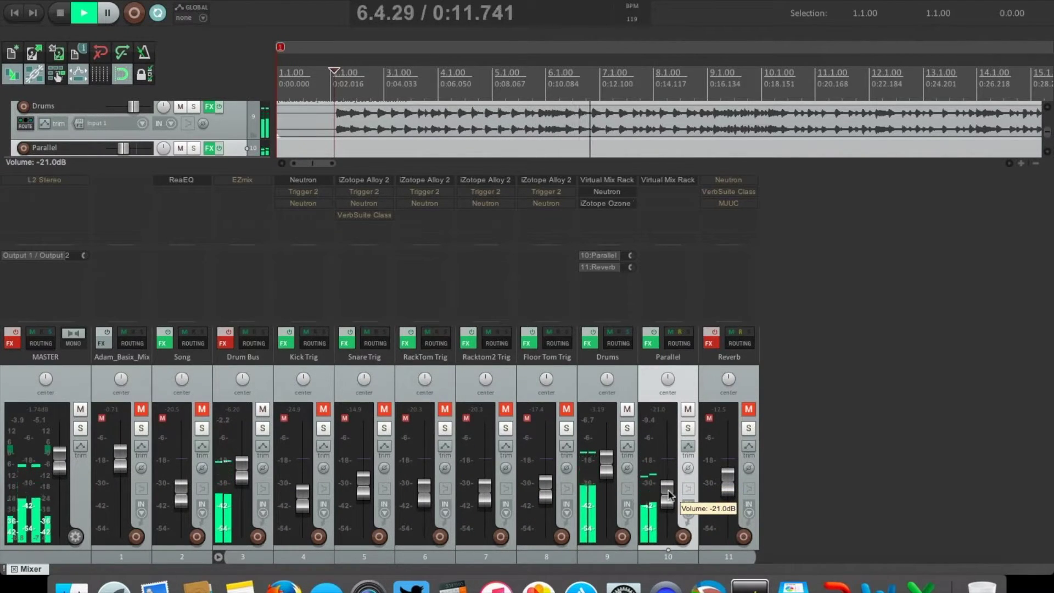
pyautogui.click(688, 410)
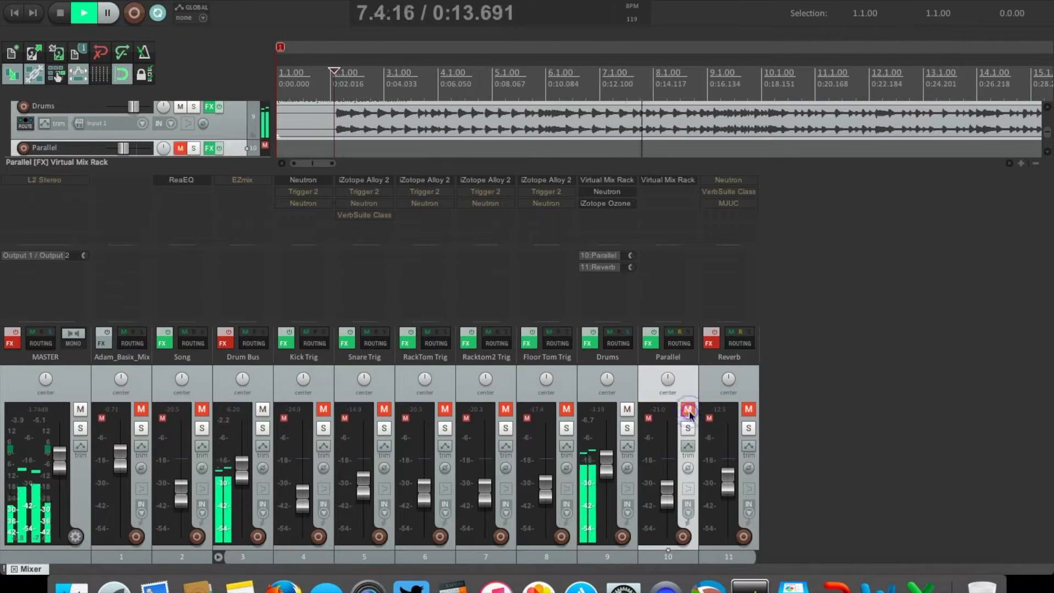
pyautogui.click(688, 410)
pyautogui.scroll(-3, 667, 483)
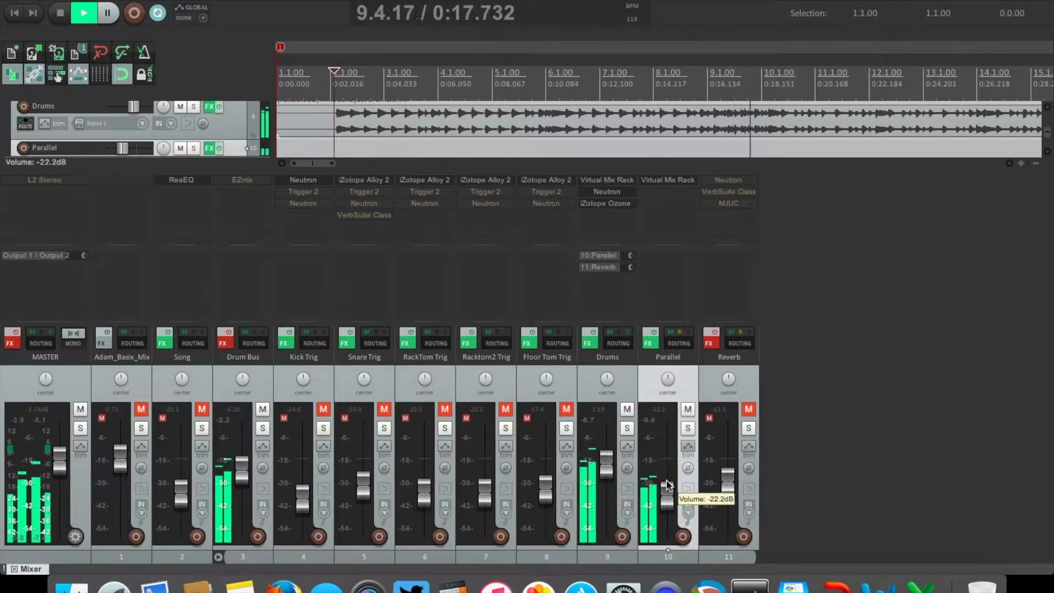
pyautogui.press('space')
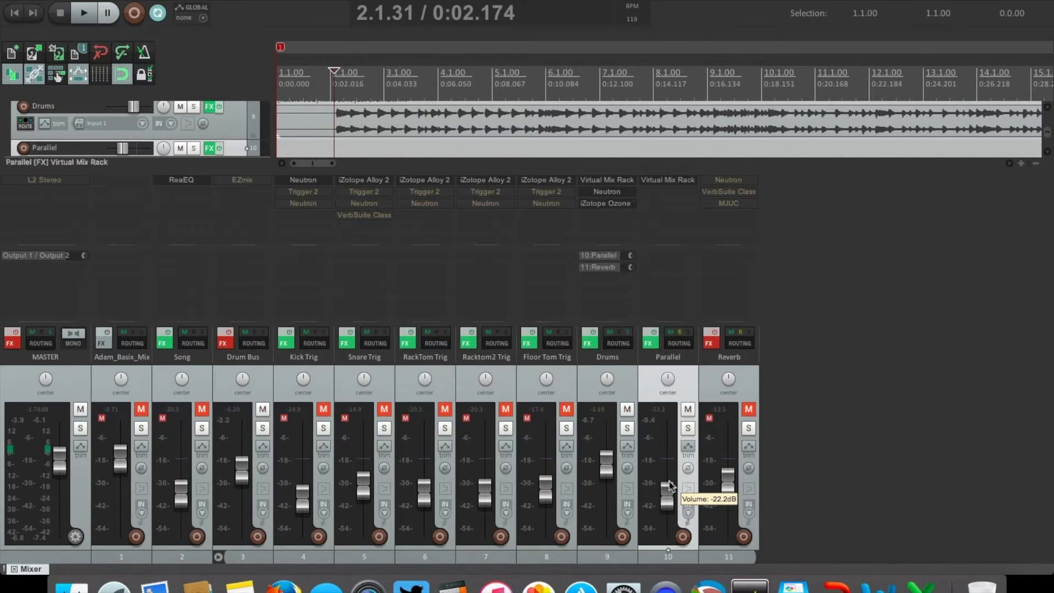
# - Select the Reverb track and enable its effects chain
pyautogui.click(742, 391)
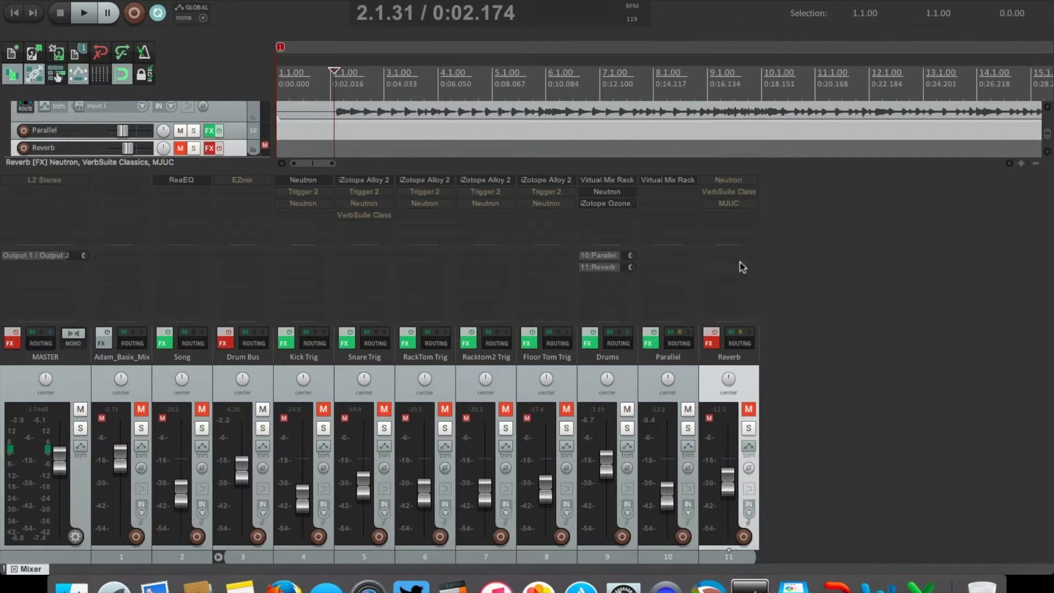
pyautogui.click(715, 341)
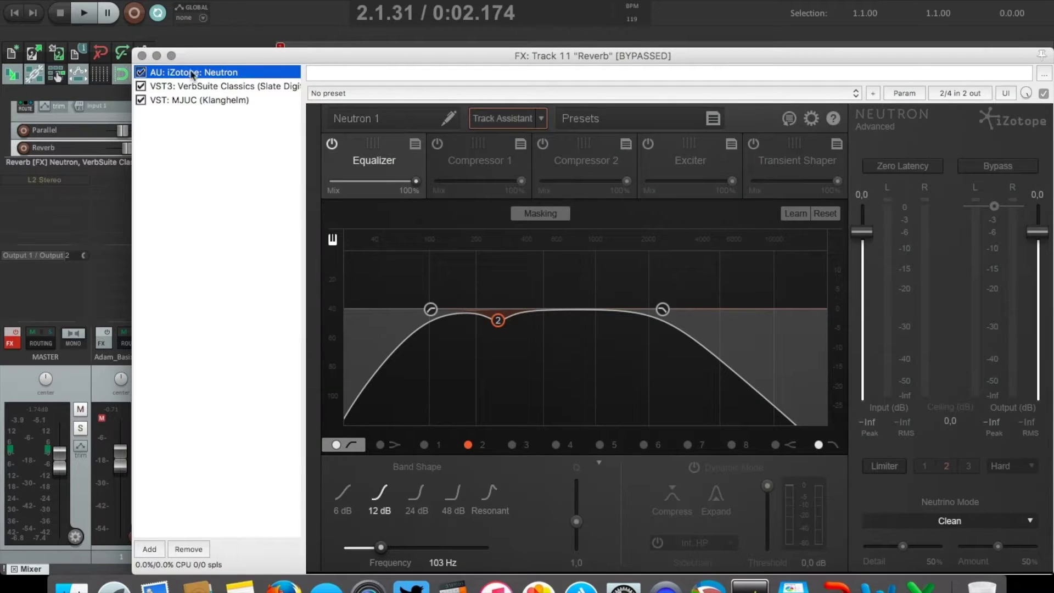
pyautogui.click(142, 55)
pyautogui.click(715, 332)
# - Examine the Neutron equalizer curve on the Reverb track and close the plug-in window
pyautogui.click(734, 180)
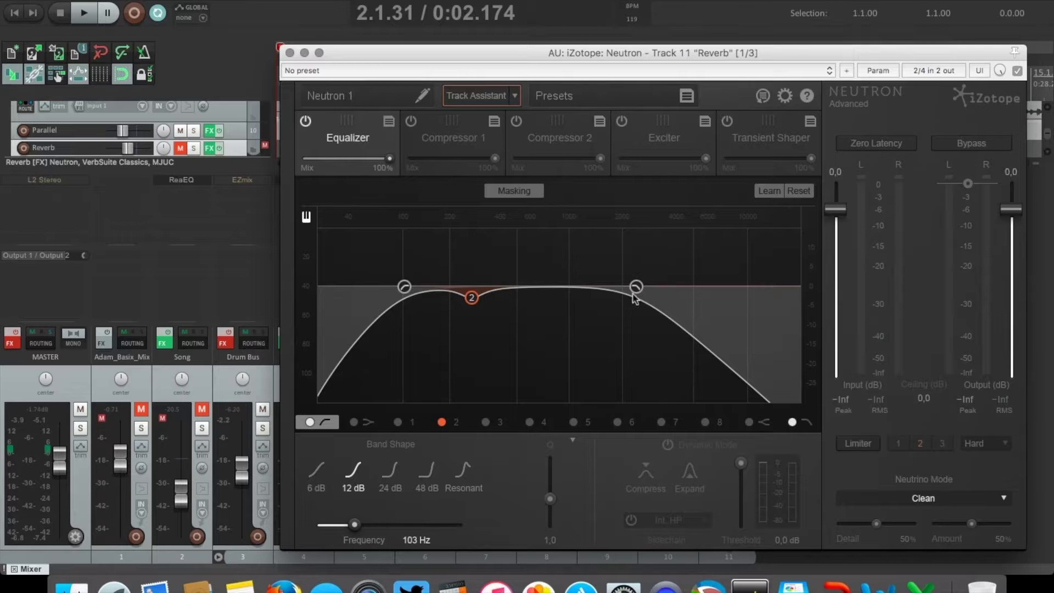
pyautogui.moveTo(646, 47); pyautogui.dragTo(582, 6)
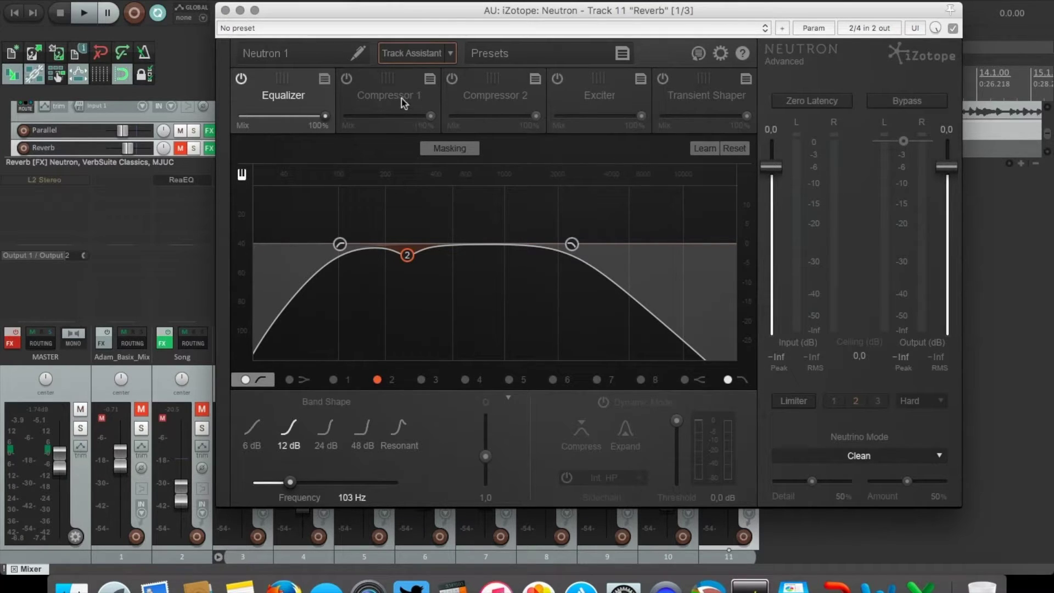
pyautogui.click(225, 11)
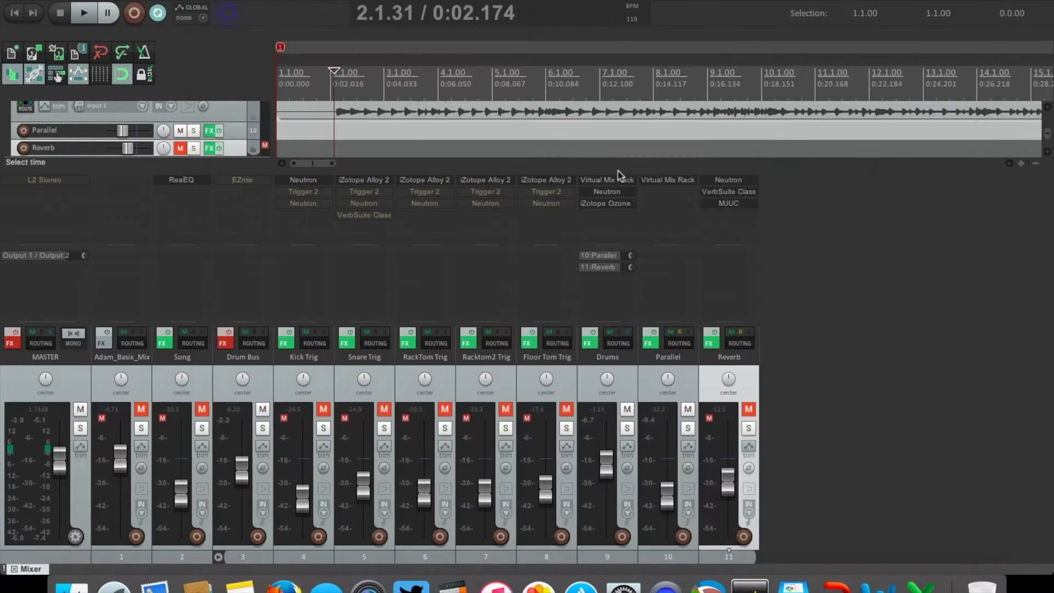
# - Examine the VerbSuite Classics and MJUC settings on the Reverb track and close both plug-in windows
pyautogui.click(741, 193)
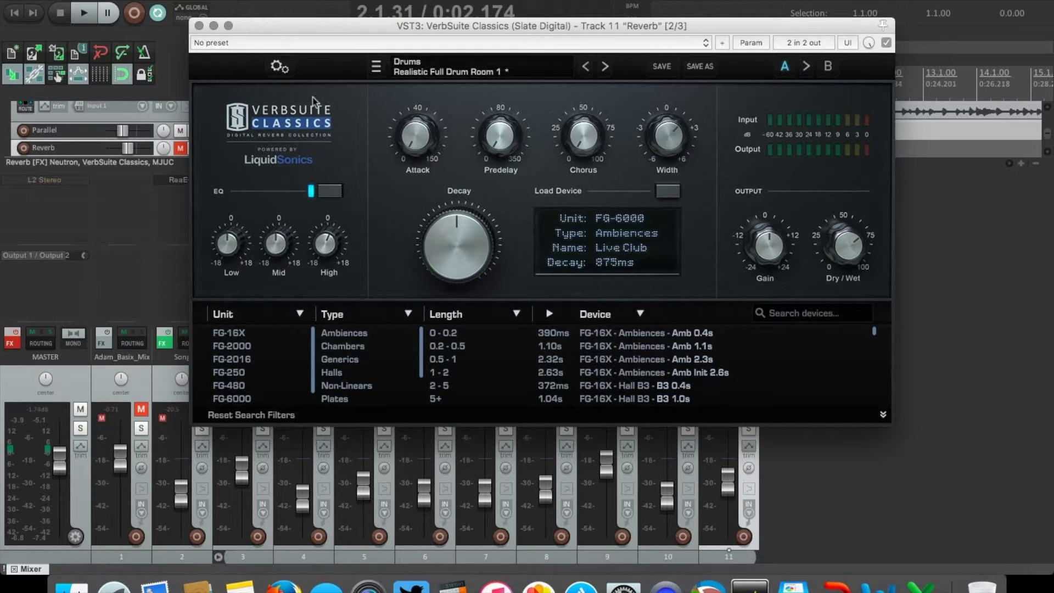
pyautogui.click(199, 26)
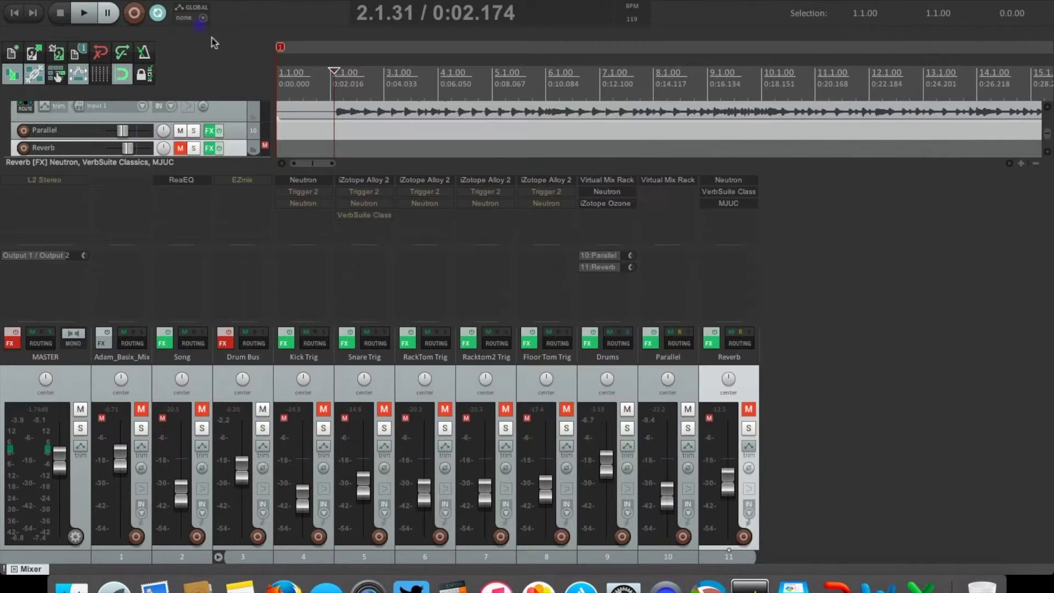
pyautogui.click(731, 204)
pyautogui.moveTo(601, 206); pyautogui.dragTo(566, 120)
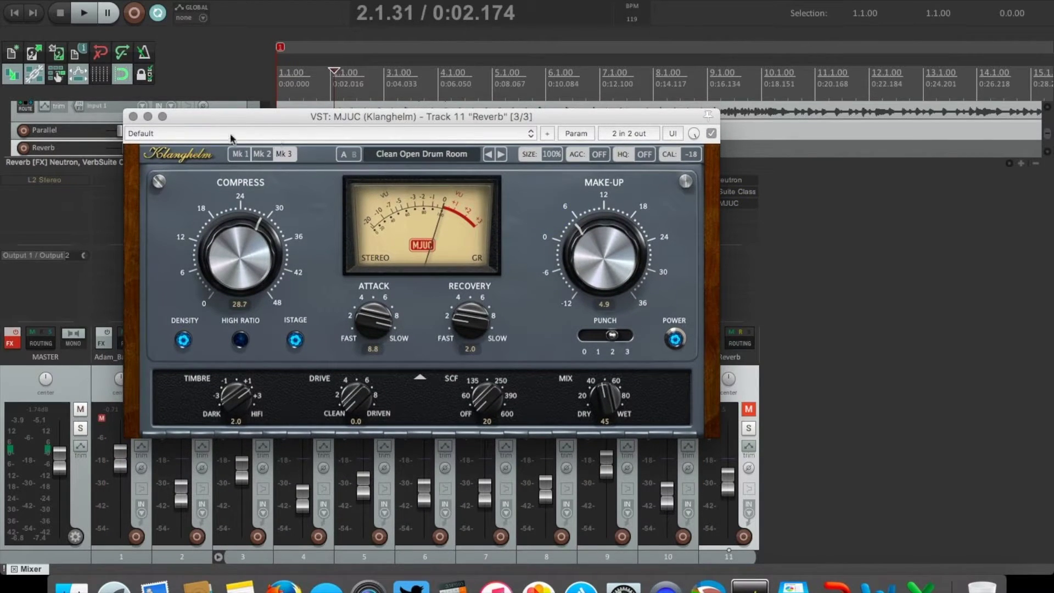
pyautogui.click(133, 116)
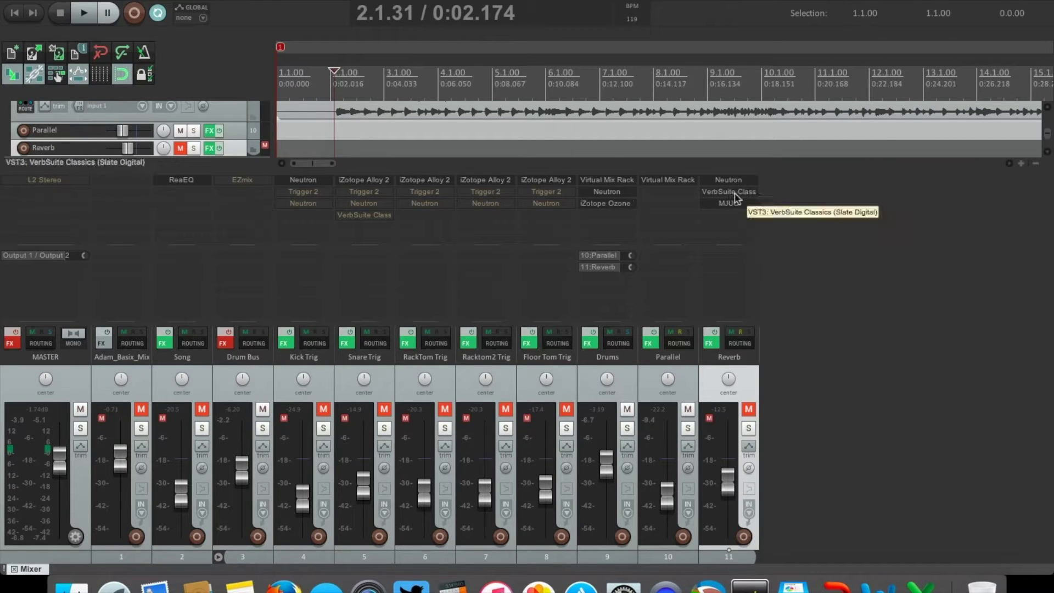
# - Unmute and solo the Reverb track, start playback and pull its fader all the way down
pyautogui.click(748, 409)
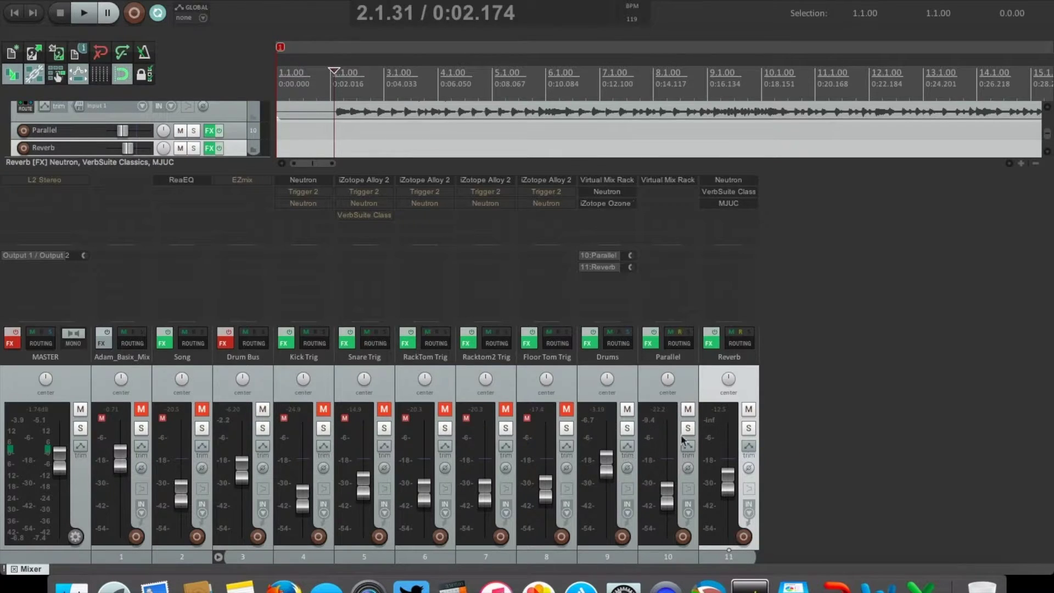
pyautogui.click(748, 431)
pyautogui.press('space')
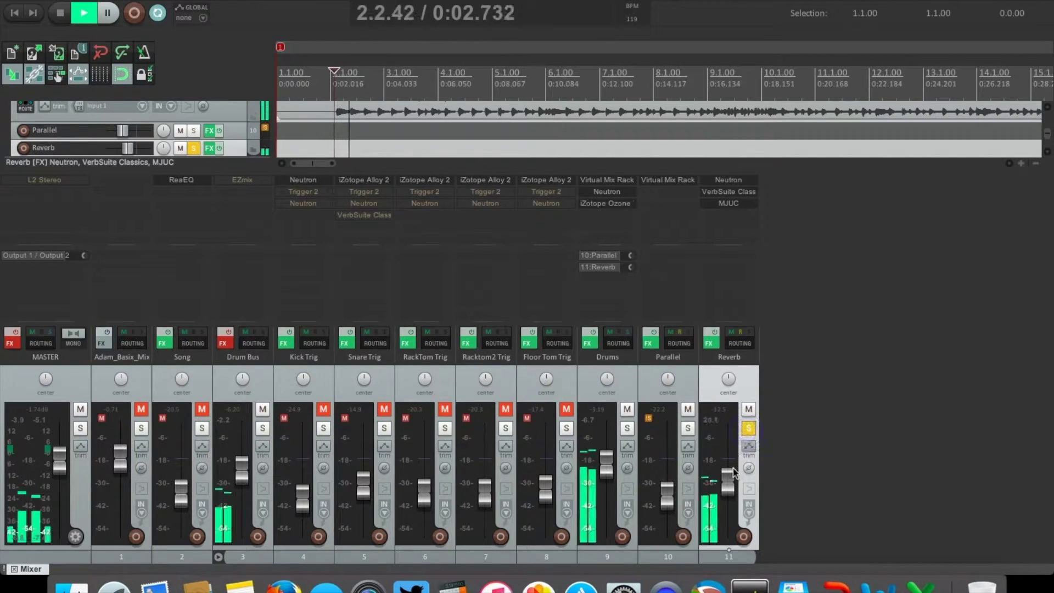
pyautogui.moveTo(732, 468); pyautogui.dragTo(729, 532)
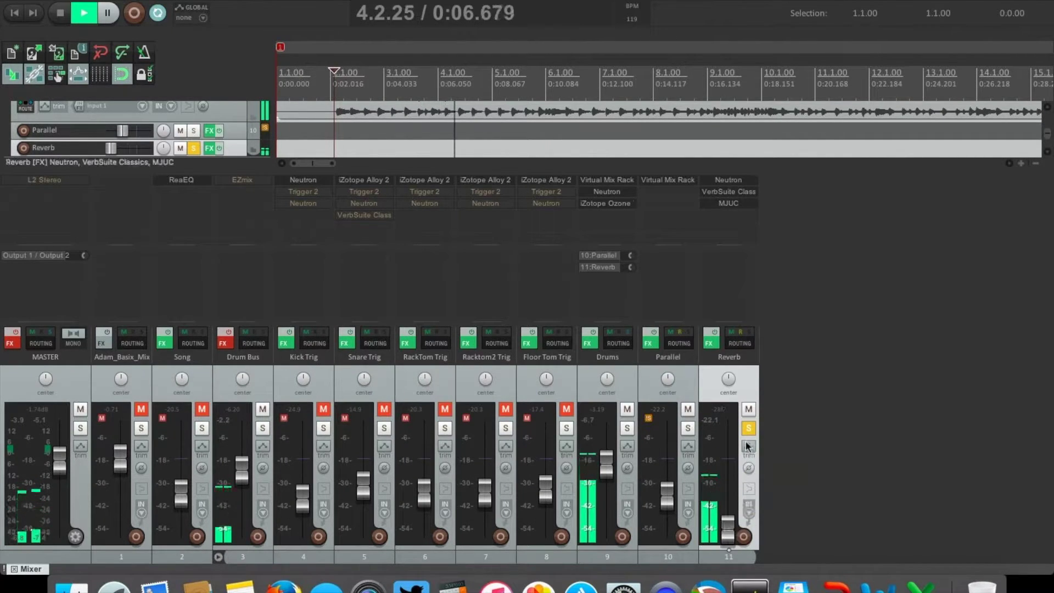
# - Unsolo the Reverb track and blend it in at about -13 dB with the Parallel track at about -20 dB
pyautogui.click(749, 429)
pyautogui.moveTo(667, 491); pyautogui.dragTo(728, 483)
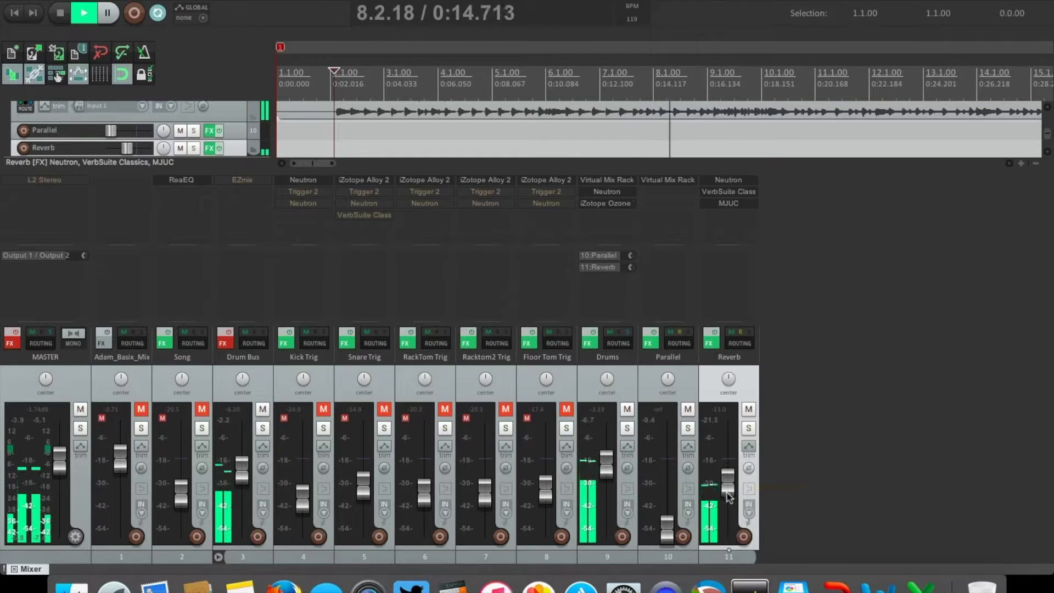
pyautogui.moveTo(667, 524); pyautogui.dragTo(678, 483)
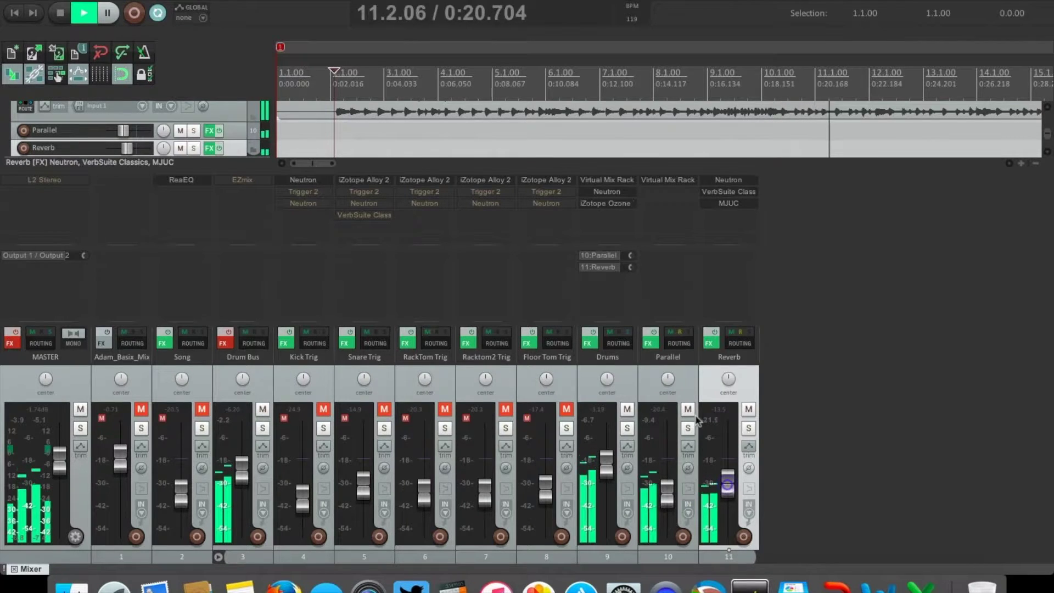
# - Compare the drums with the Parallel and Reverb tracks muted and unmuted together during playback, and stop playback
pyautogui.click(688, 390)
pyautogui.keyDown('ctrl'); pyautogui.click(728, 398); pyautogui.keyUp('ctrl')
pyautogui.click(749, 409)
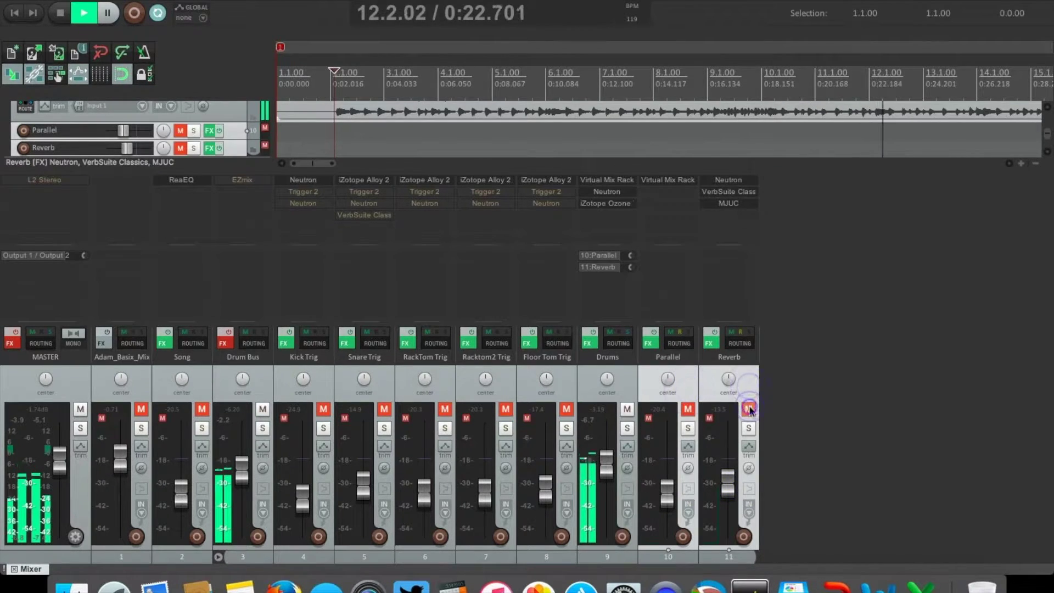
pyautogui.click(749, 409)
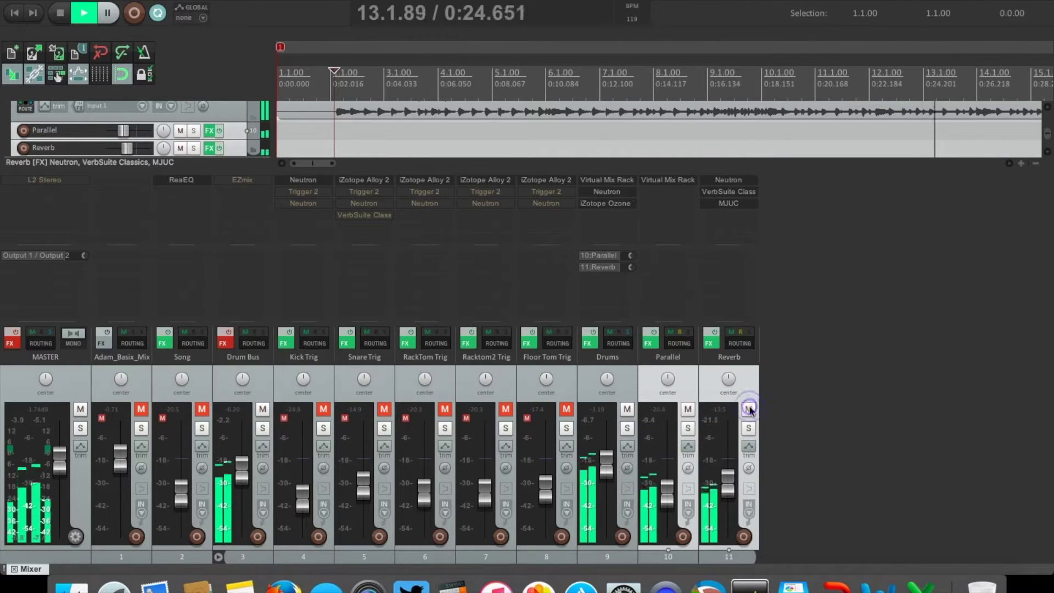
pyautogui.press('space')
# - Unmute the Song track, start playback and rebalance Reverb to about -14.4 dB and Parallel to about -17.8 dB
pyautogui.click(201, 409)
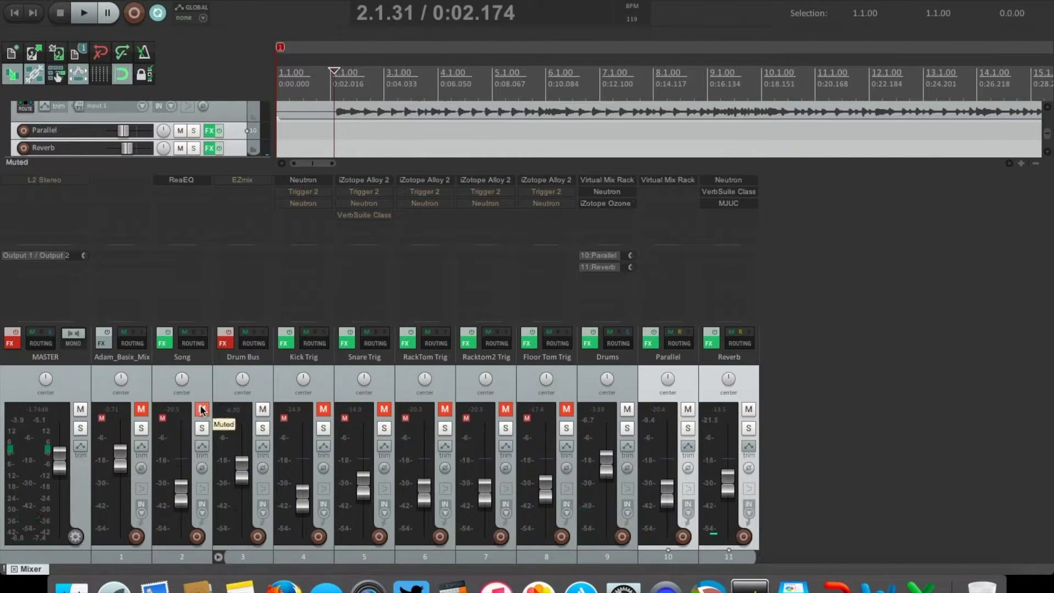
pyautogui.press('space')
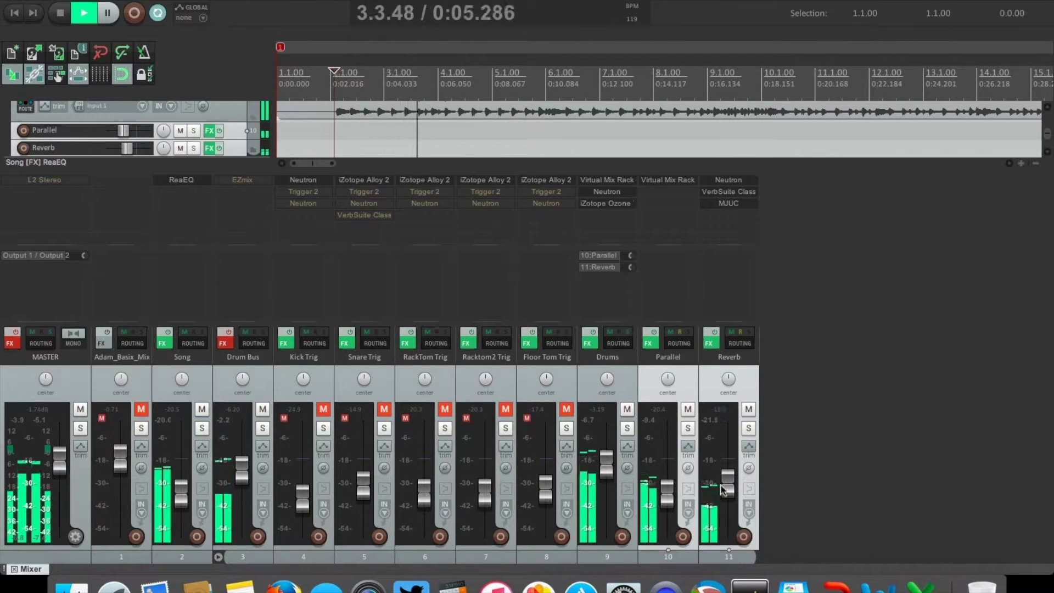
pyautogui.click(733, 385)
pyautogui.click(667, 486)
pyautogui.click(668, 486)
# - Compare the drums with Parallel and Reverb muted and the Drums effects bypassed and re-enabled, and unmute both tracks
pyautogui.keyDown('ctrl'); pyautogui.click(751, 381); pyautogui.keyUp('ctrl')
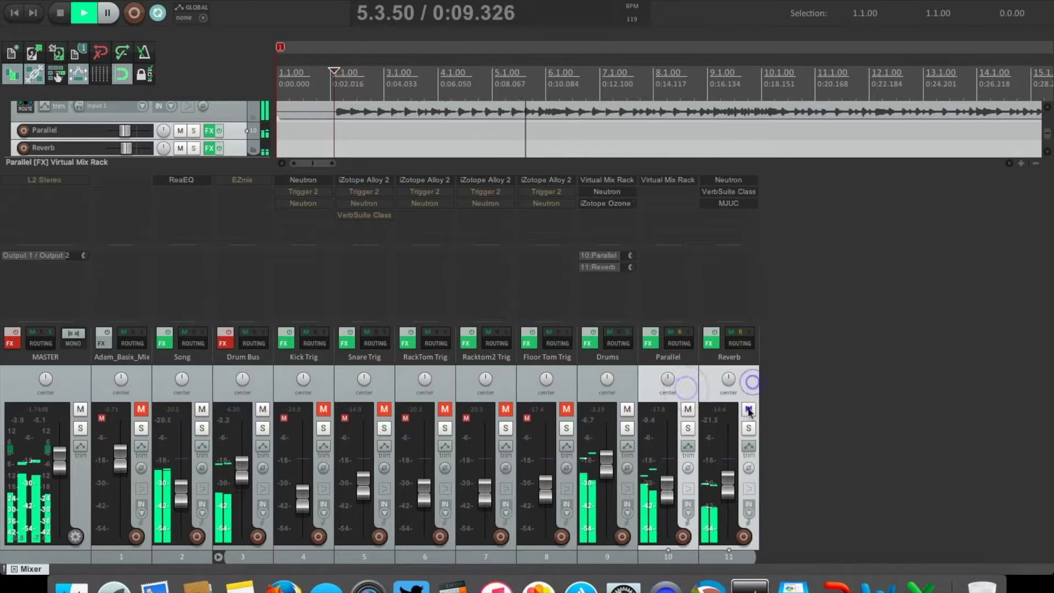
pyautogui.click(748, 409)
pyautogui.click(591, 333)
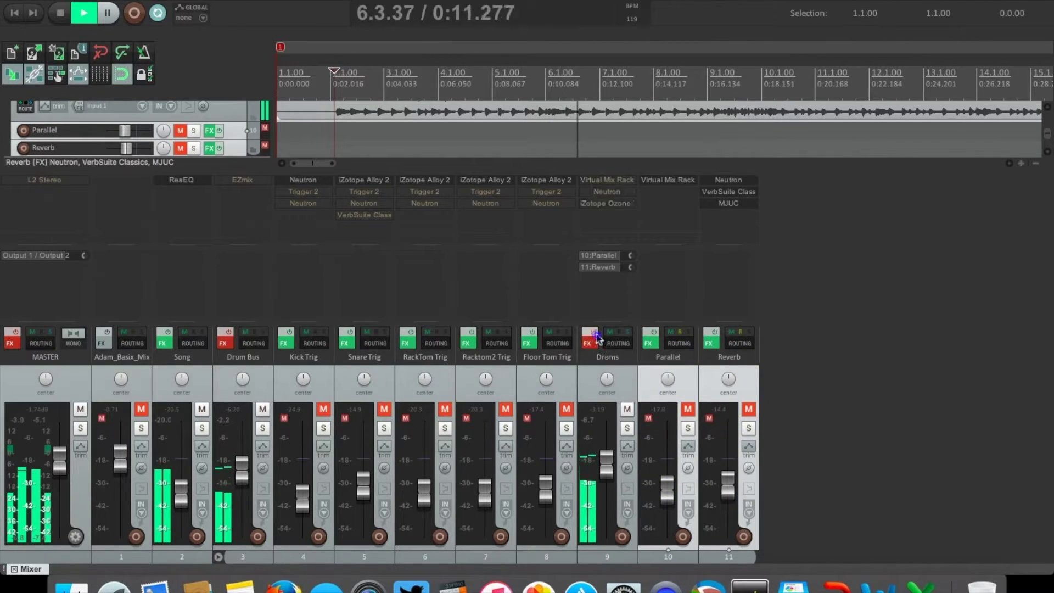
pyautogui.click(596, 338)
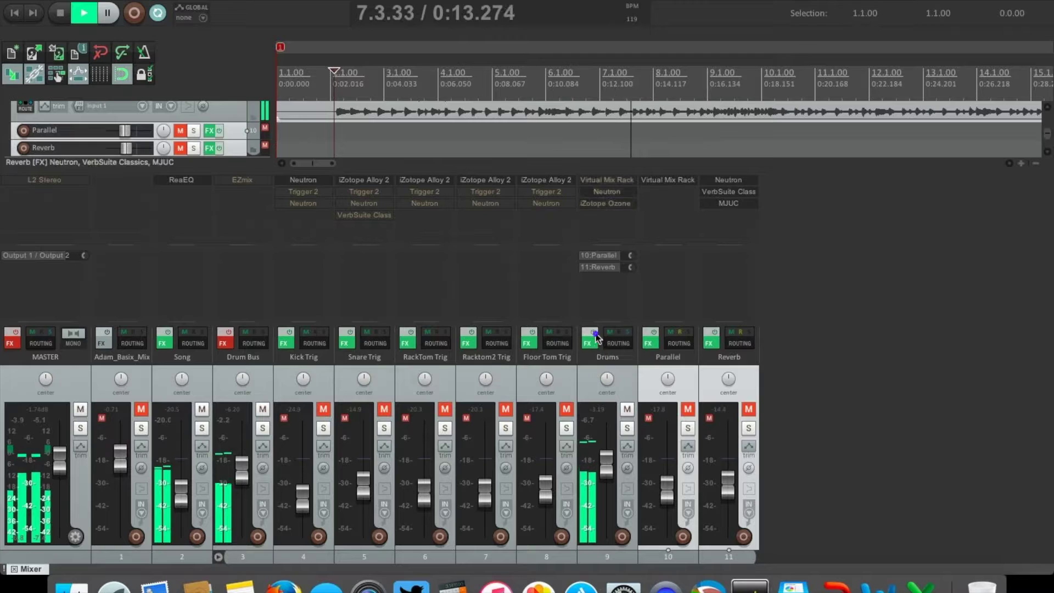
pyautogui.click(688, 409)
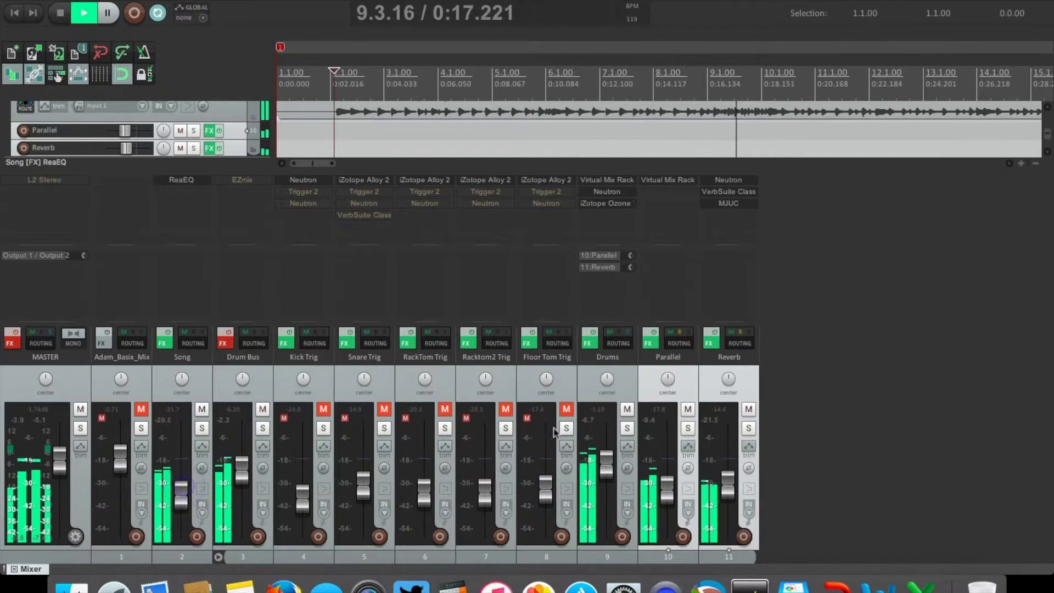
# - Raise Drums, Parallel and Reverb together to about -1.8, -16.4 and -13 dB, and stop playback
pyautogui.click(626, 398)
pyautogui.keyDown('shift'); pyautogui.click(713, 386); pyautogui.keyUp('shift')
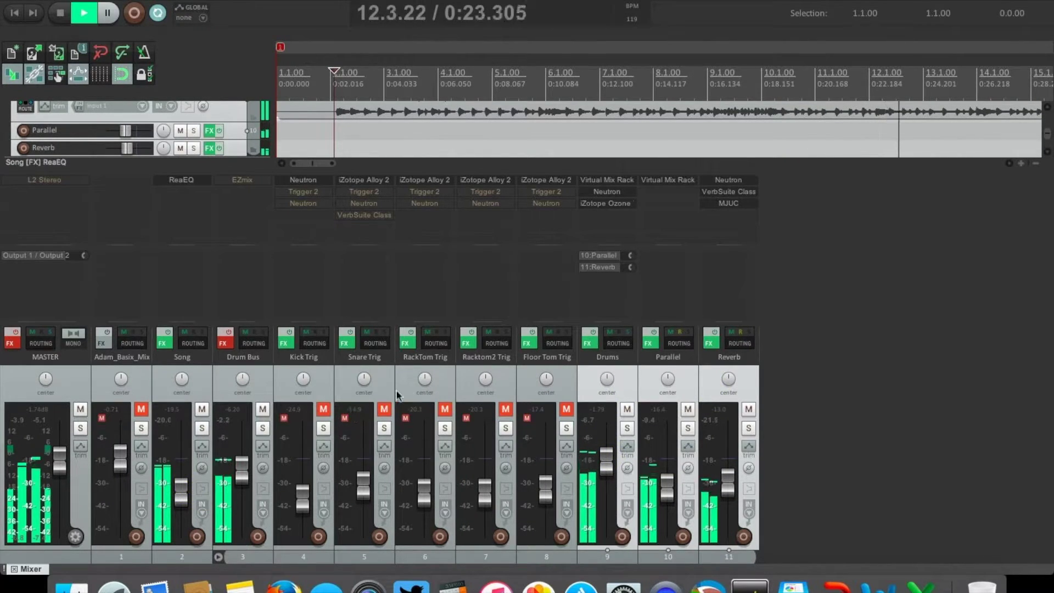
pyautogui.press('space')
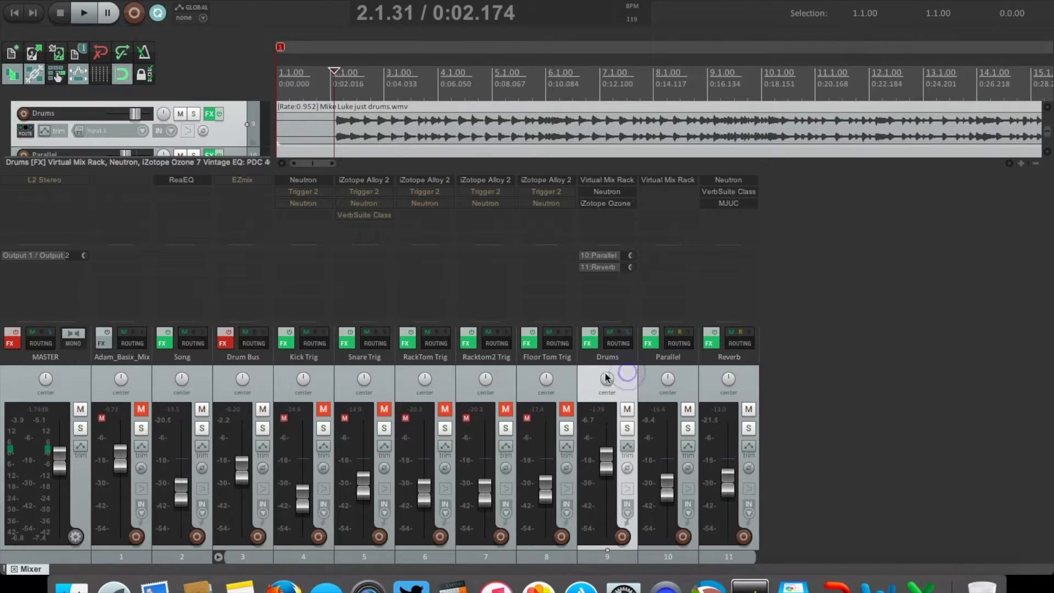
# - Select the trigger tracks from Kick Trig to Floor Tom Trig, and enable and inspect Trigger 2 on Kick Trig
pyautogui.click(329, 374)
pyautogui.keyDown('shift'); pyautogui.click(568, 380); pyautogui.keyUp('shift')
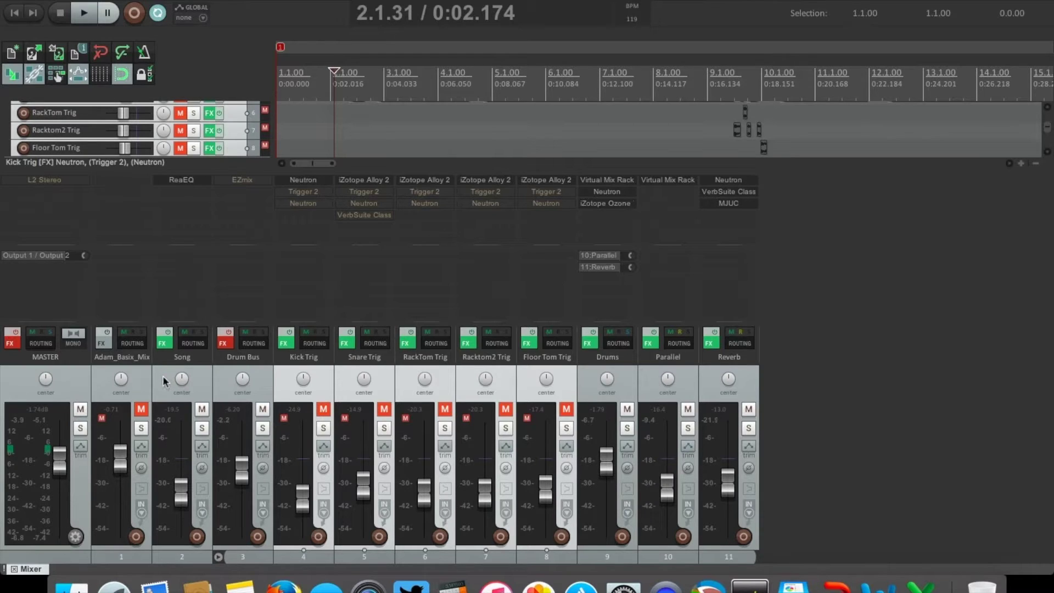
pyautogui.click(321, 380)
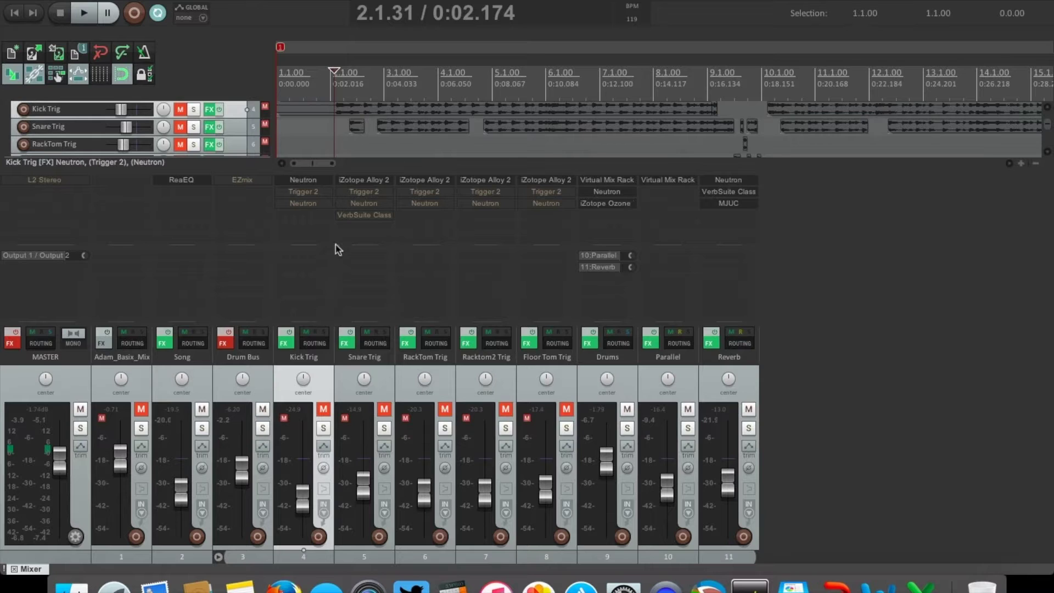
pyautogui.keyDown('shift'); pyautogui.click(308, 192); pyautogui.keyUp('shift')
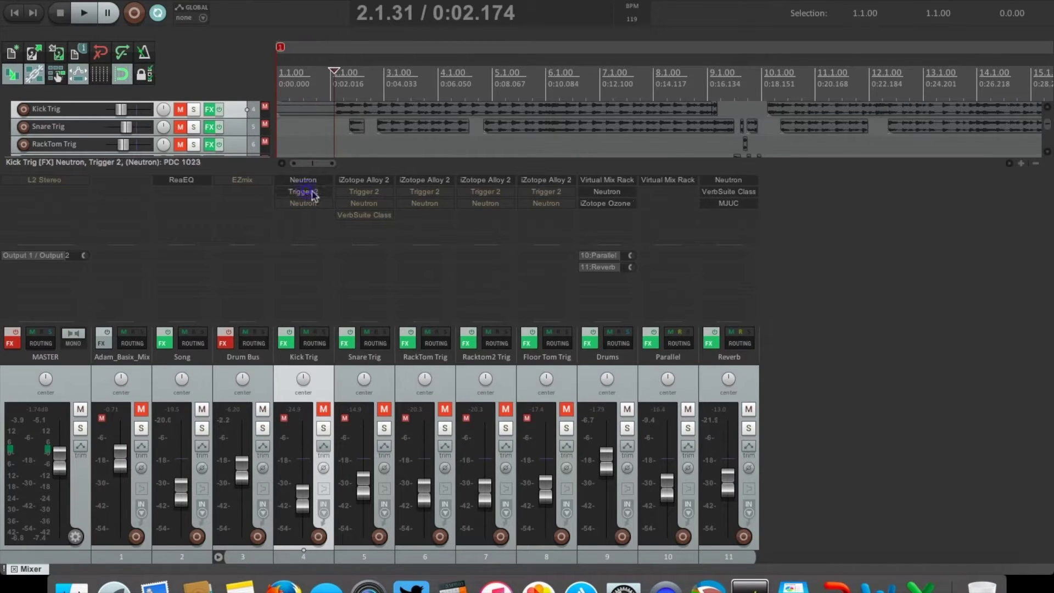
pyautogui.click(309, 191)
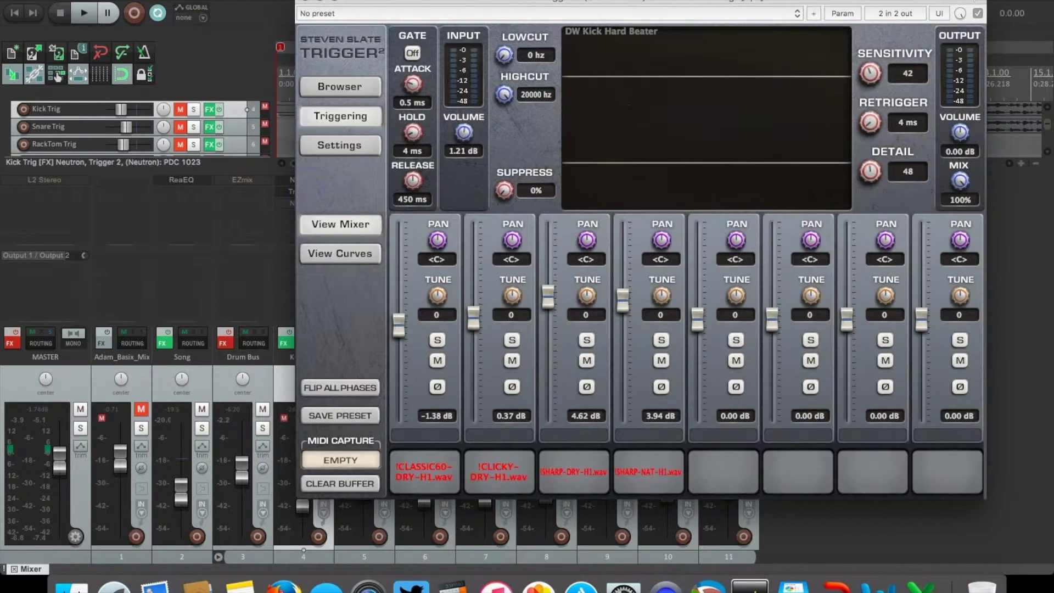
pyautogui.moveTo(508, 4); pyautogui.dragTo(420, 5)
pyautogui.press('Escape')
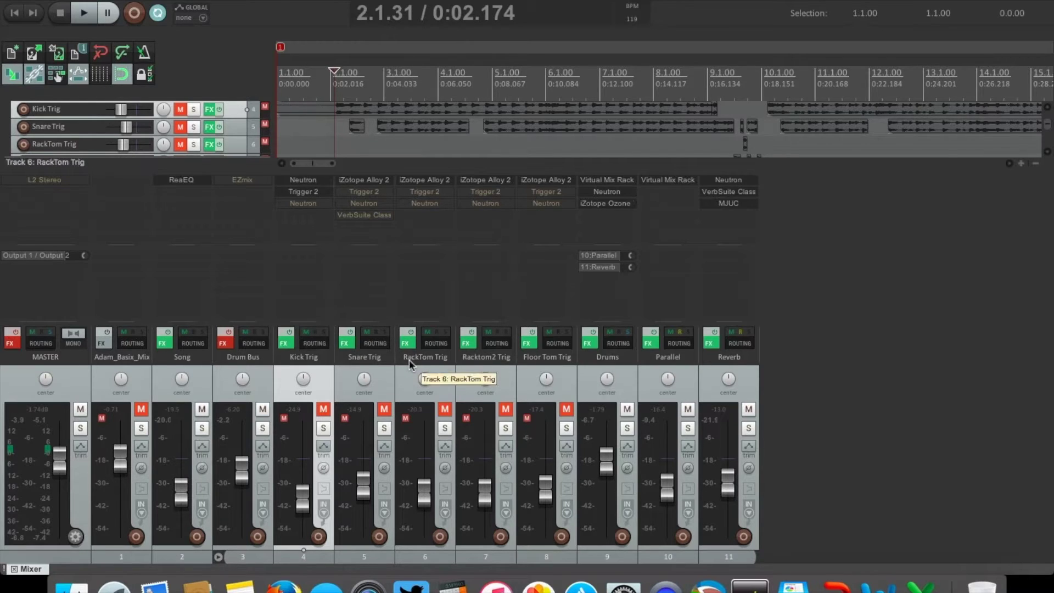
# - Unmute the Kick Trig track and review its Trigger 2 settings
pyautogui.click(324, 409)
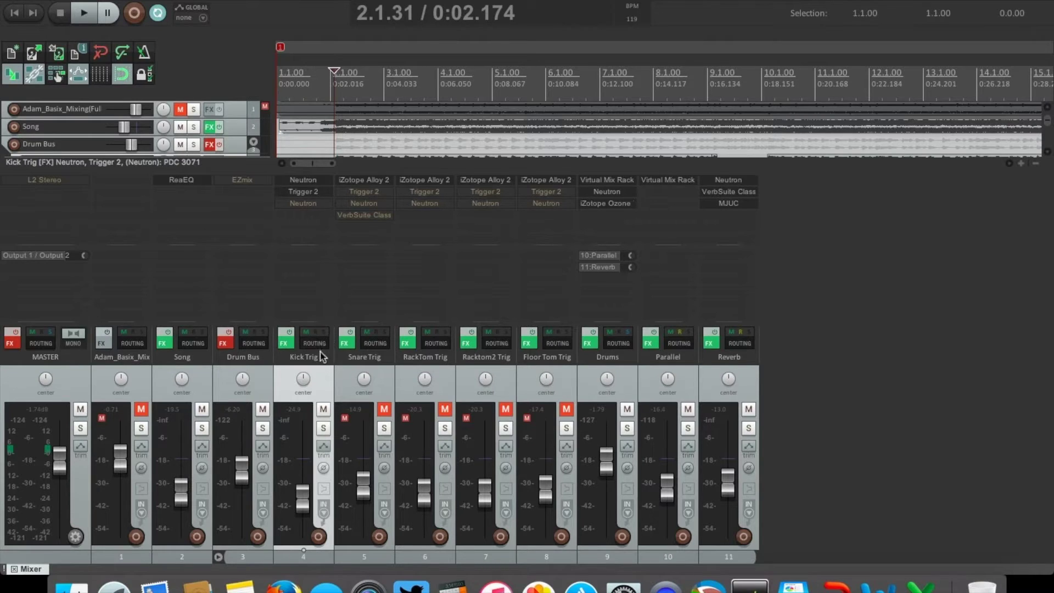
pyautogui.click(315, 194)
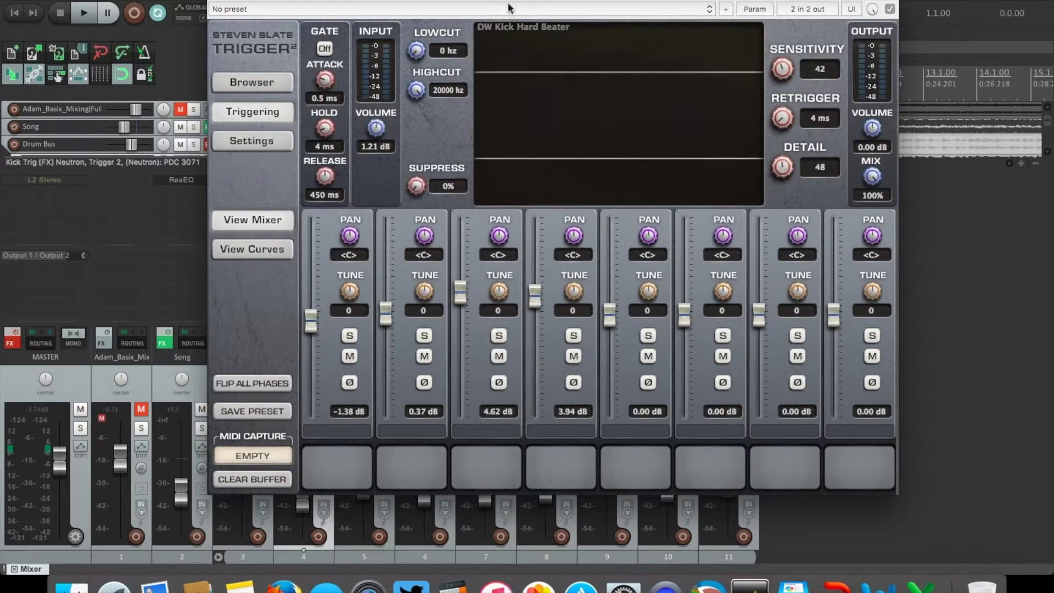
pyautogui.moveTo(508, 8); pyautogui.dragTo(475, 8)
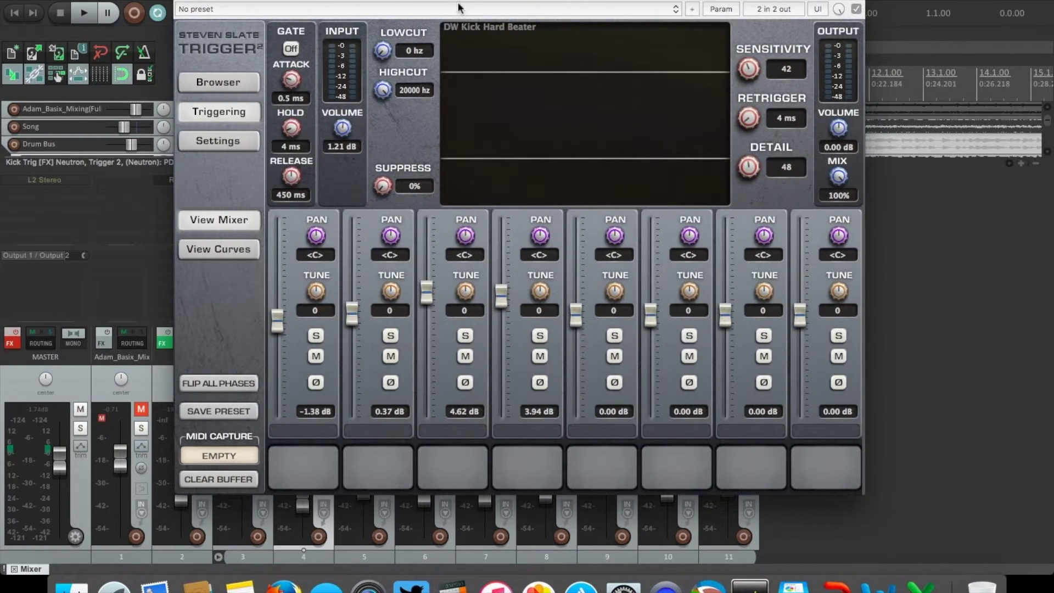
pyautogui.moveTo(466, 1); pyautogui.dragTo(453, 3)
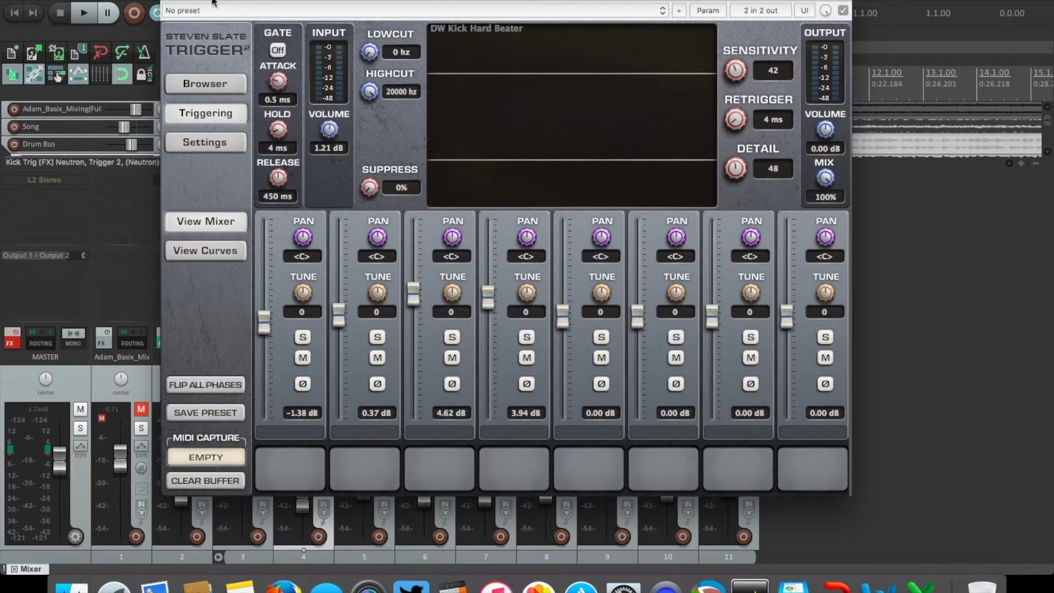
pyautogui.click(175, 1)
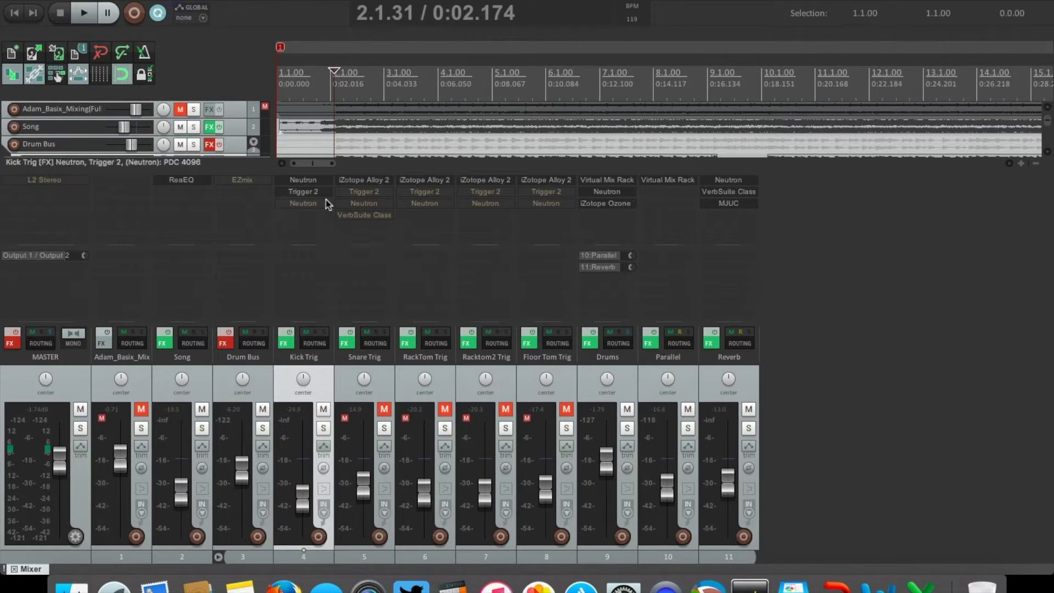
# - Open the first Neutron on Kick Trig to examine its 144 Hz equalizer band, and bypass Trigger 2 on that track
pyautogui.click(311, 182)
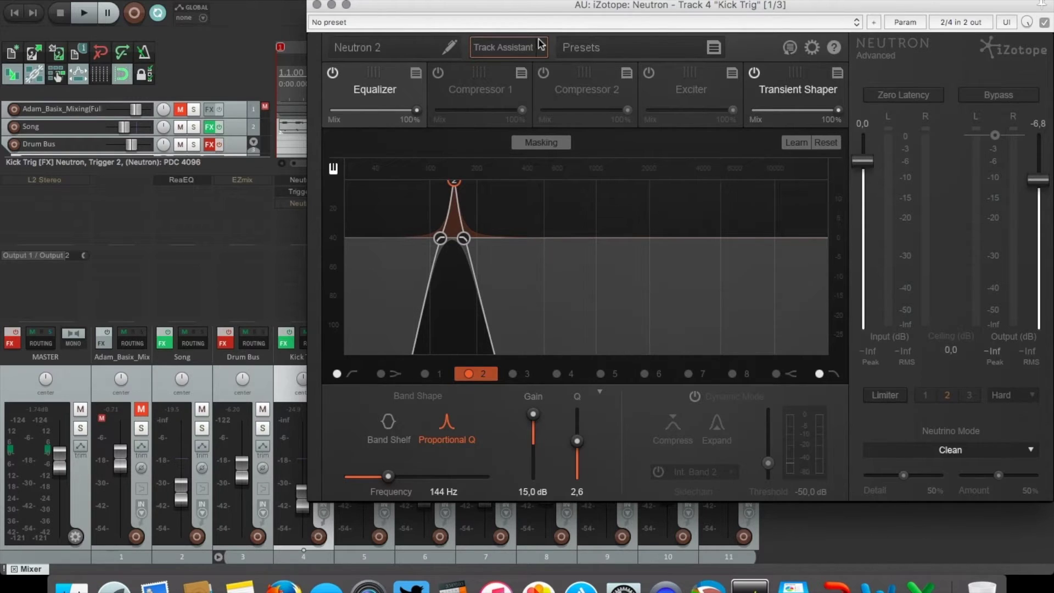
pyautogui.moveTo(539, 9); pyautogui.dragTo(487, 5)
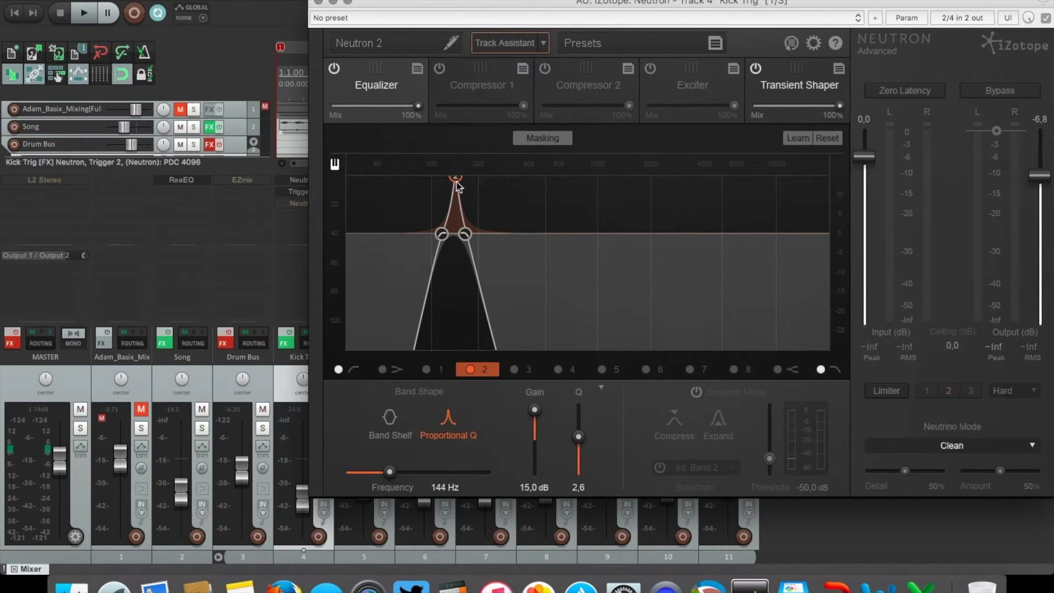
pyautogui.moveTo(457, 184)
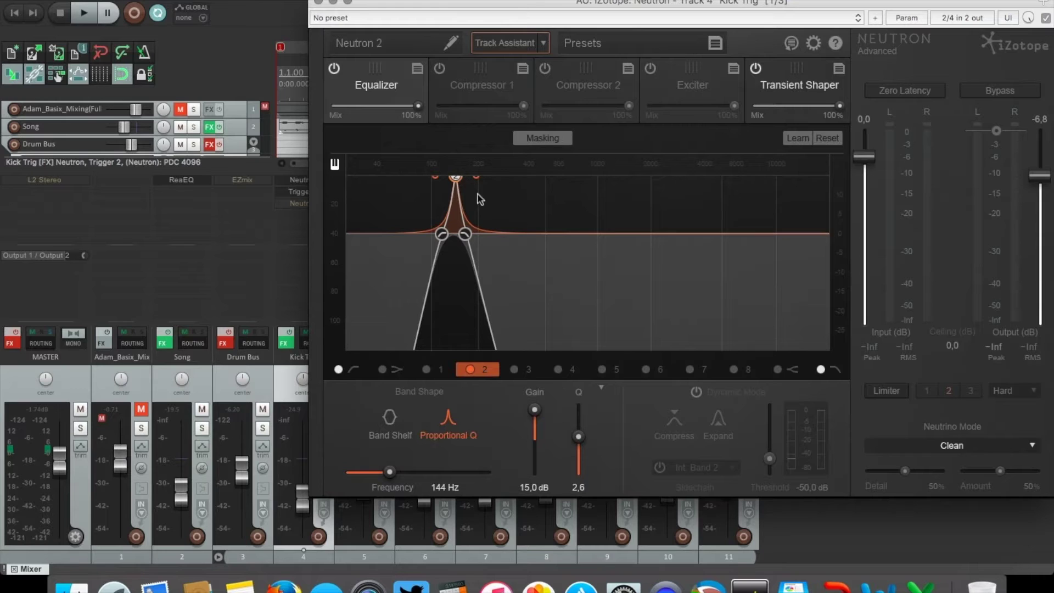
pyautogui.moveTo(510, 4); pyautogui.dragTo(579, 4)
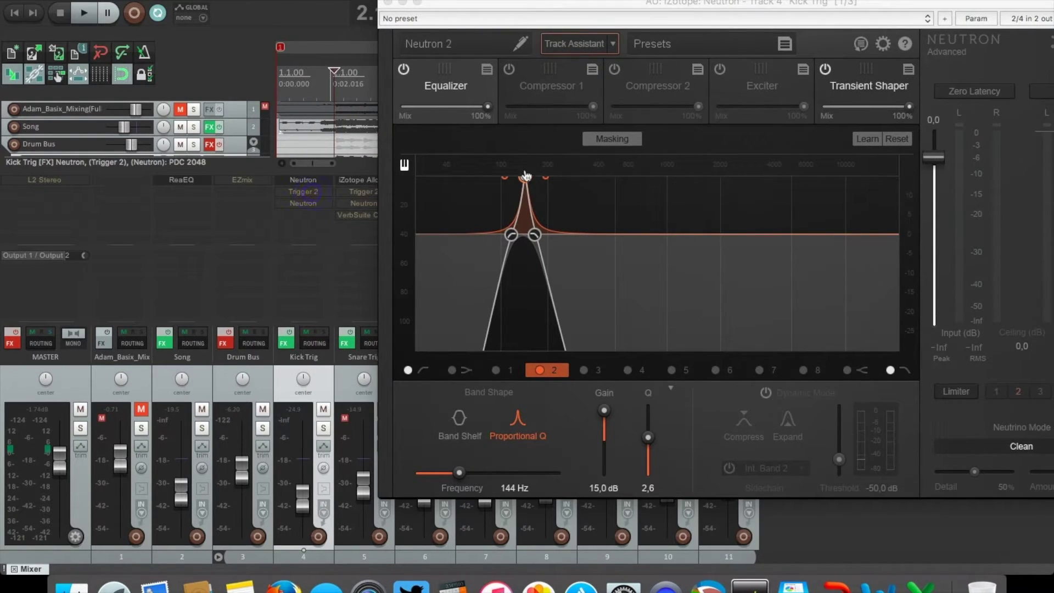
# - Solo Kick Trig and compare it with Neutron's Equalizer off and on during playback, and stop playback
pyautogui.click(323, 428)
pyautogui.press('space')
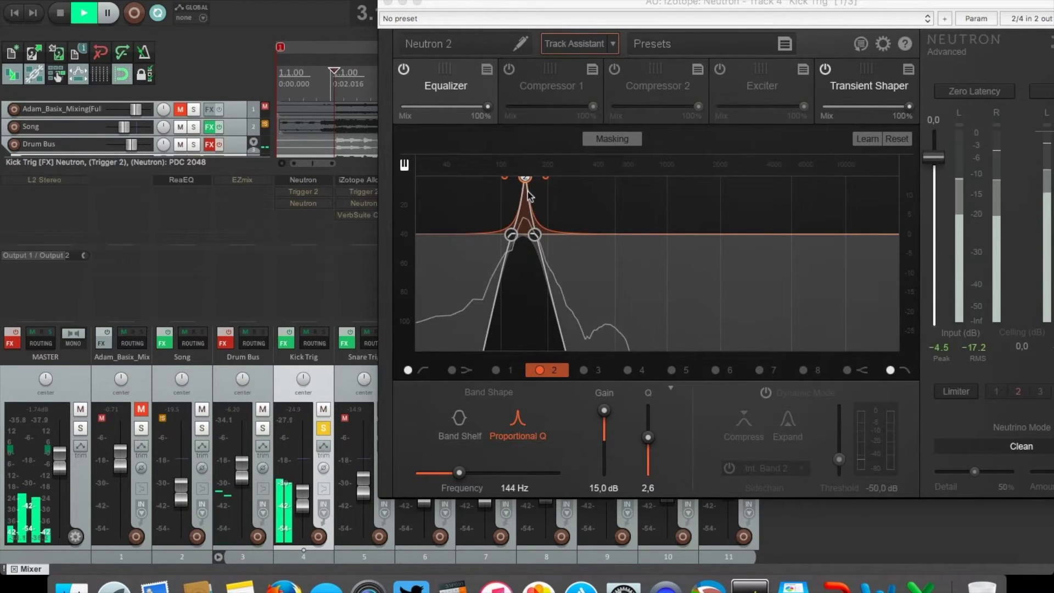
pyautogui.click(404, 69)
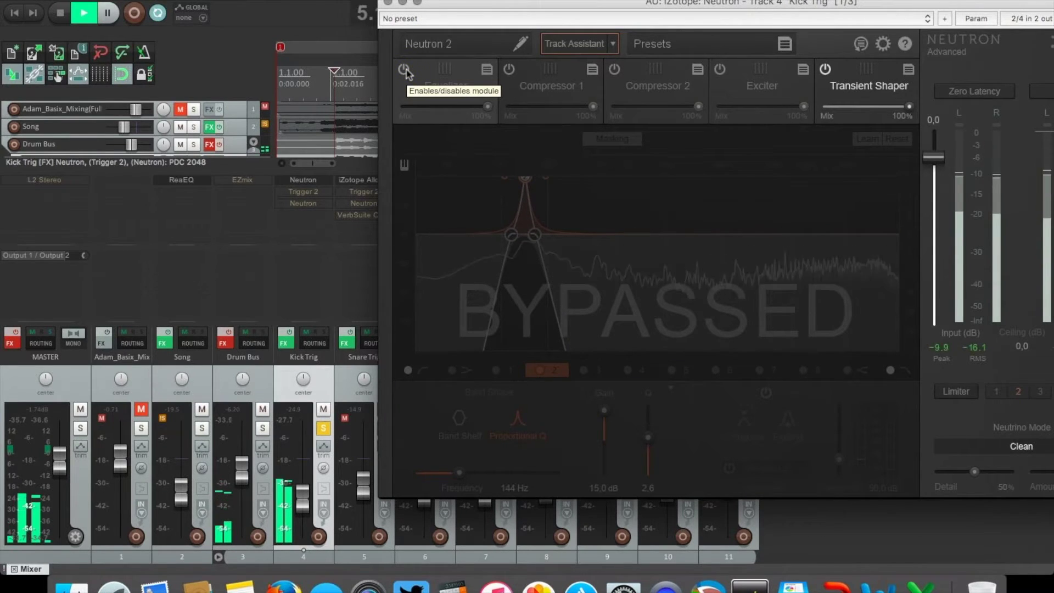
pyautogui.click(404, 70)
pyautogui.moveTo(526, 181)
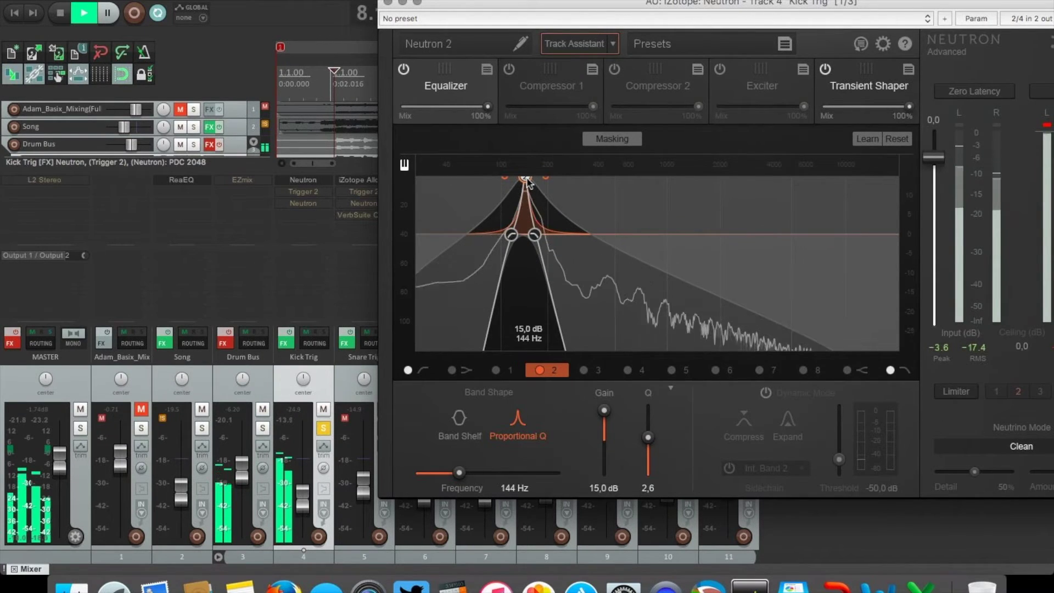
pyautogui.press('space')
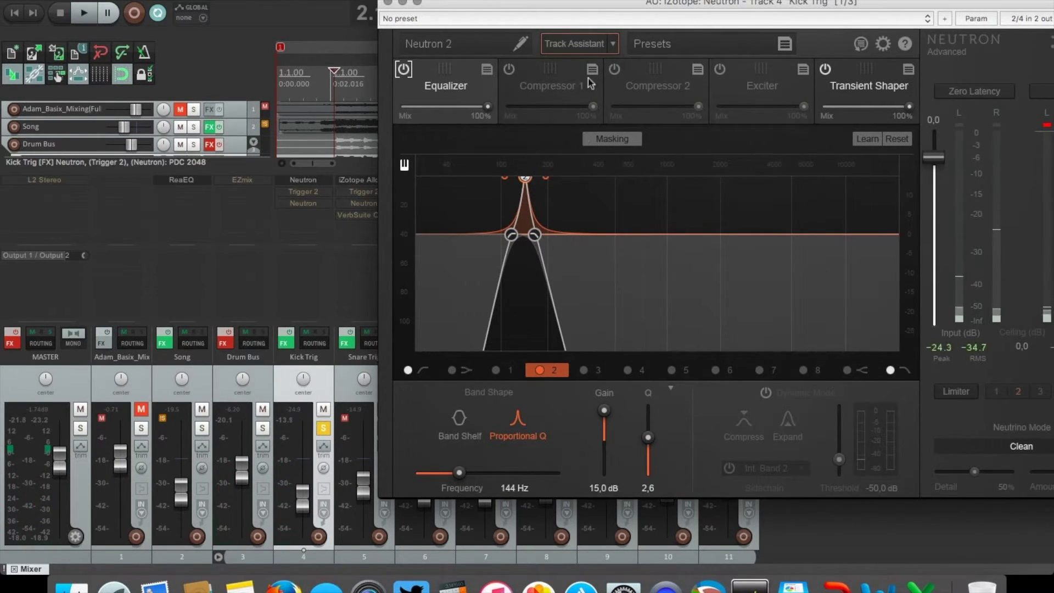
# - Review Neutron's Transient Shaper settings on the Kick Trig track and close the plug-in window
pyautogui.moveTo(604, 10); pyautogui.dragTo(544, 1)
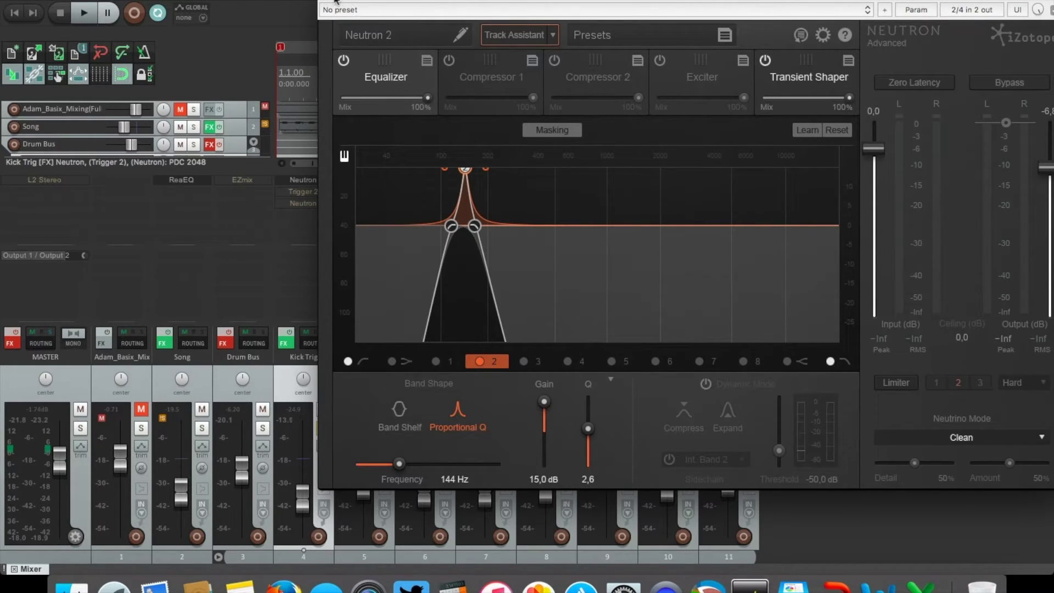
pyautogui.click(792, 81)
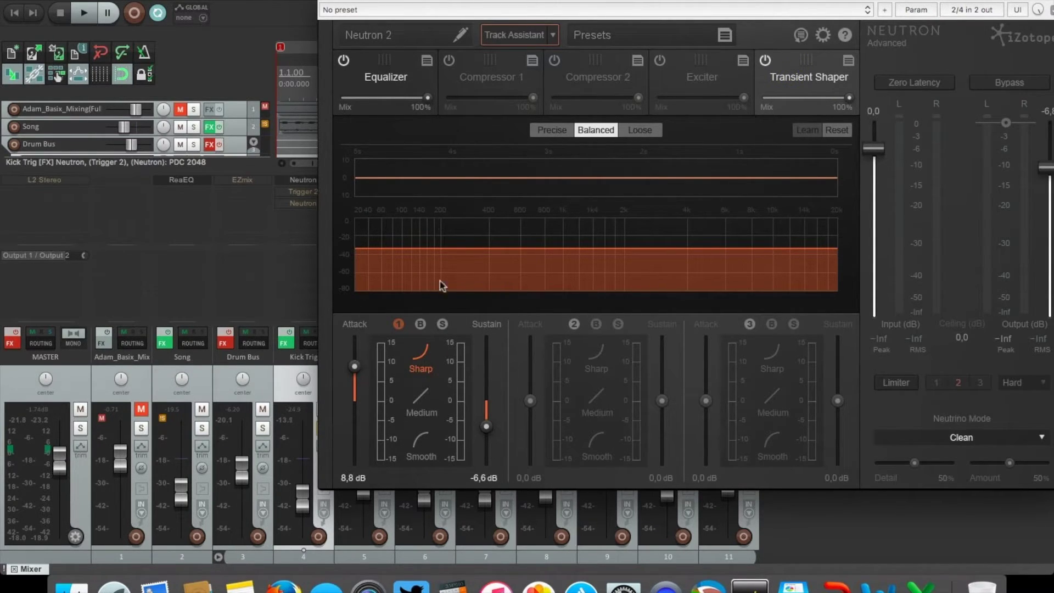
pyautogui.click(332, 1)
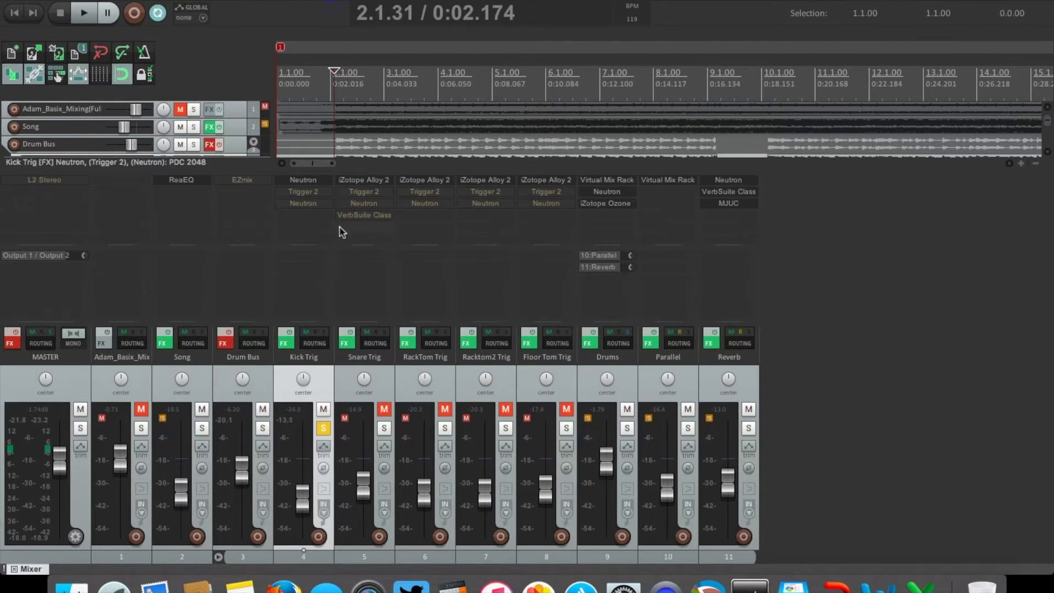
# - Reopen Trigger 2 on the Kick Trig track and turn the plug-in back on
pyautogui.click(305, 192)
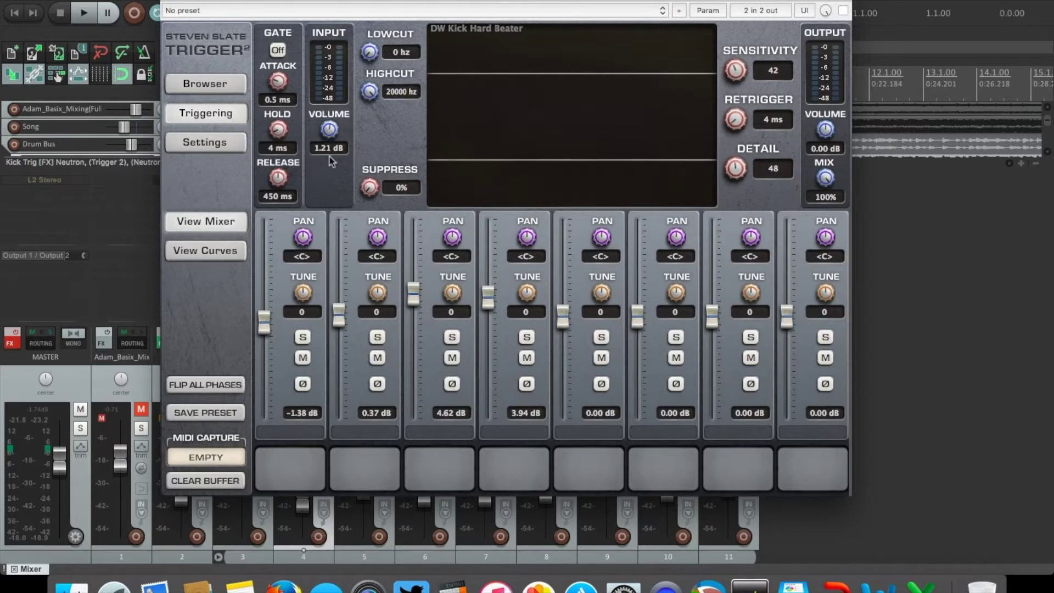
pyautogui.click(228, 82)
pyautogui.click(219, 112)
pyautogui.moveTo(299, 3); pyautogui.dragTo(685, 11)
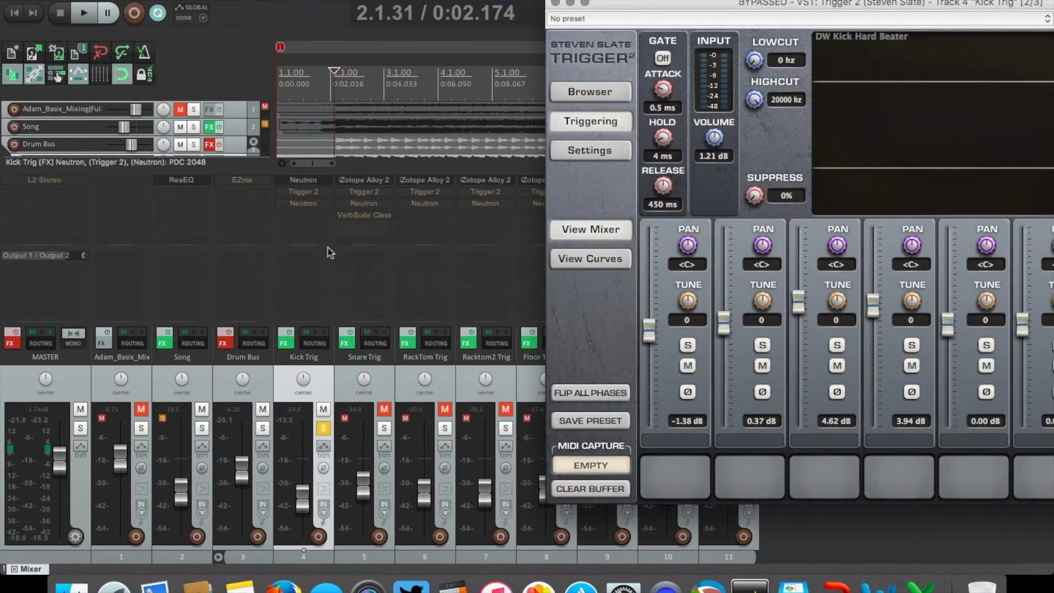
pyautogui.doubleClick(882, 5)
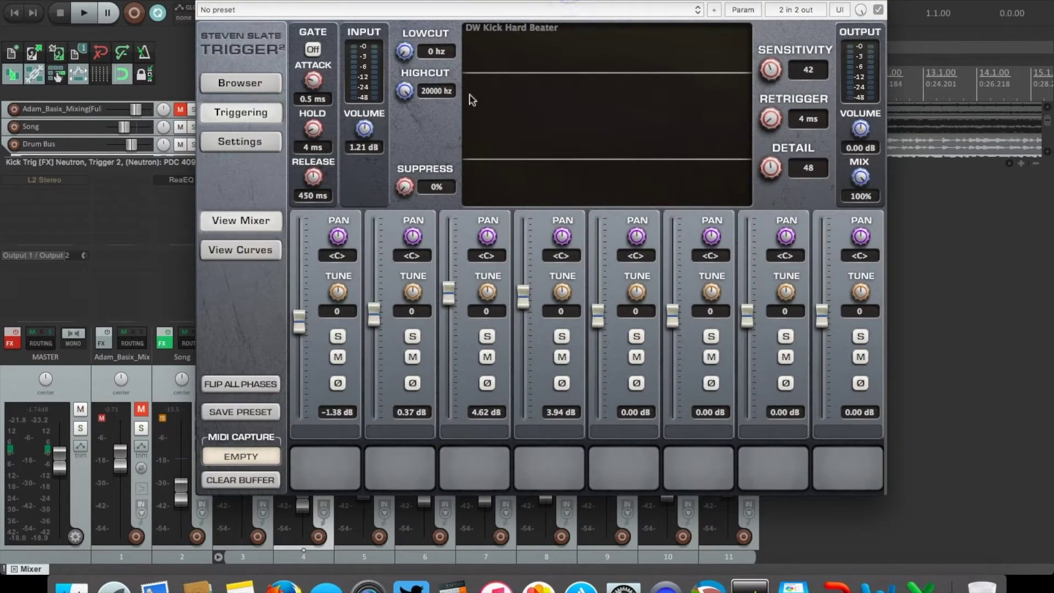
# - Browse Trigger 2's sample library to the KICKS folder inside THAT-SOUND-BEN-PHILLIPS
pyautogui.click(274, 83)
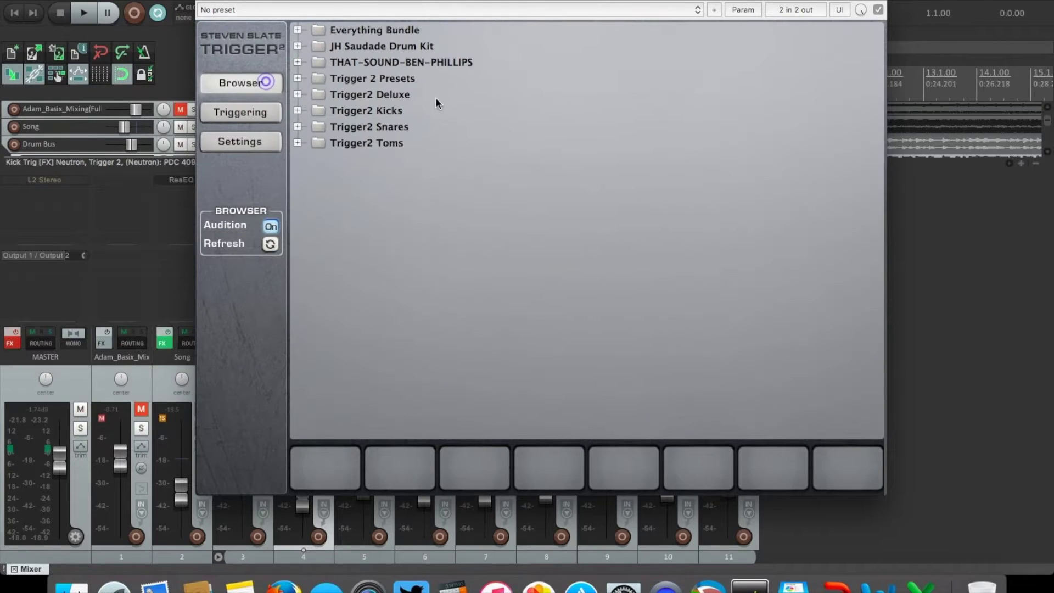
pyautogui.moveTo(380, 1); pyautogui.dragTo(411, 2)
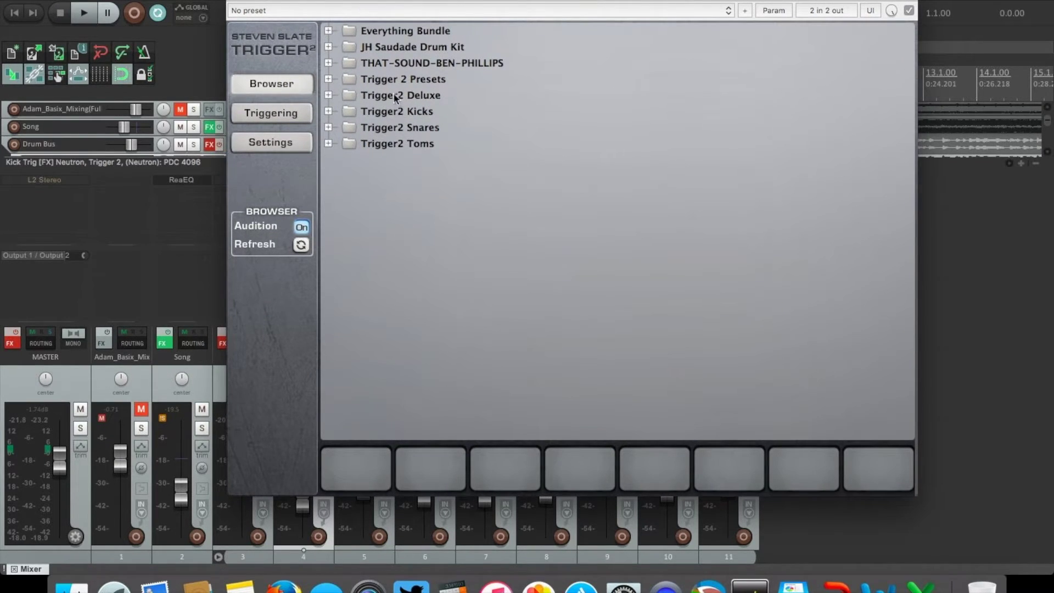
pyautogui.moveTo(335, 1); pyautogui.dragTo(403, 3)
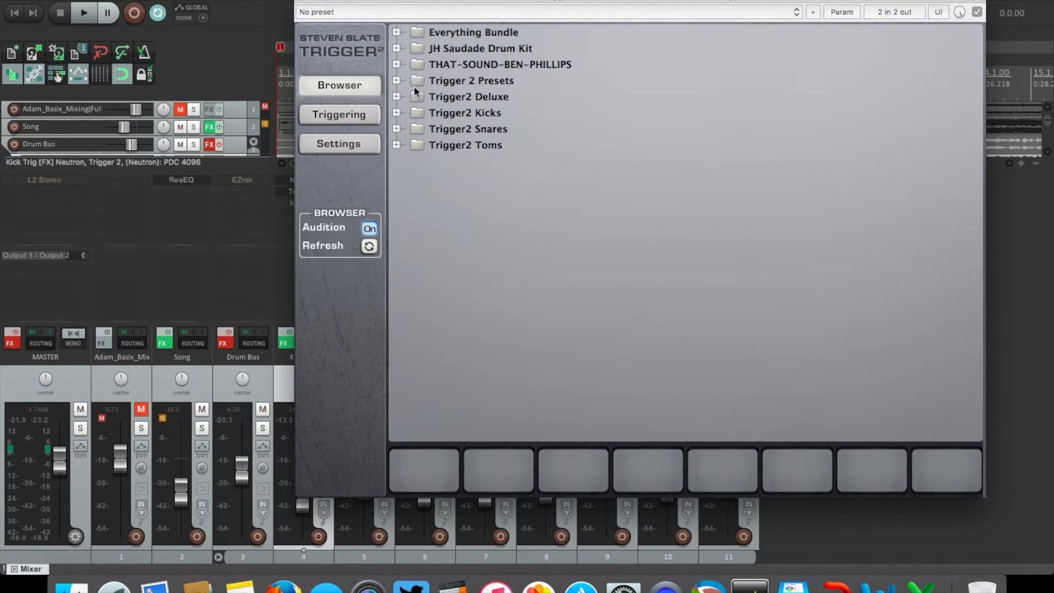
pyautogui.click(397, 64)
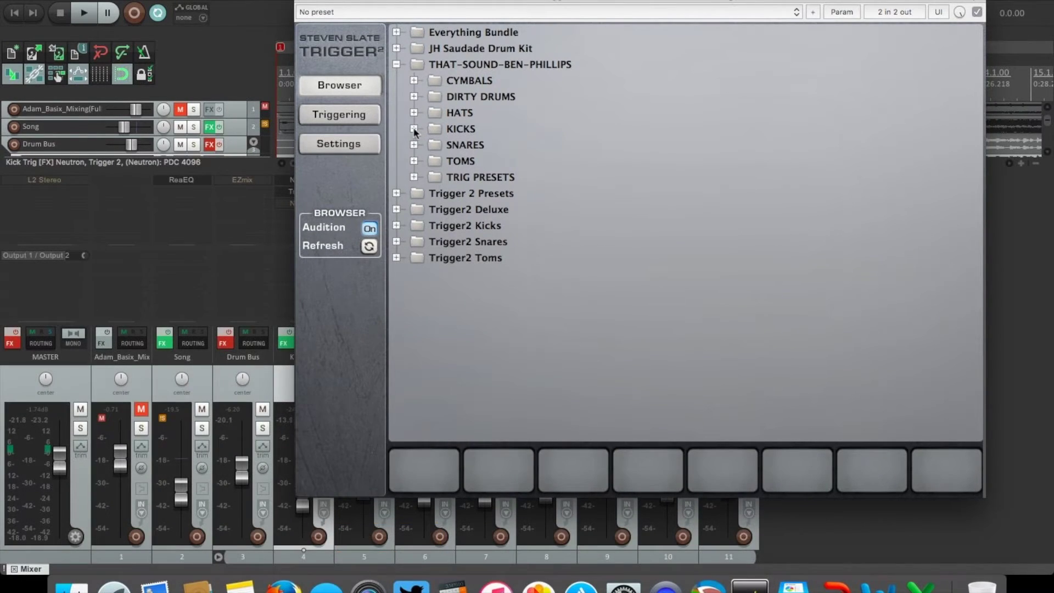
pyautogui.click(414, 128)
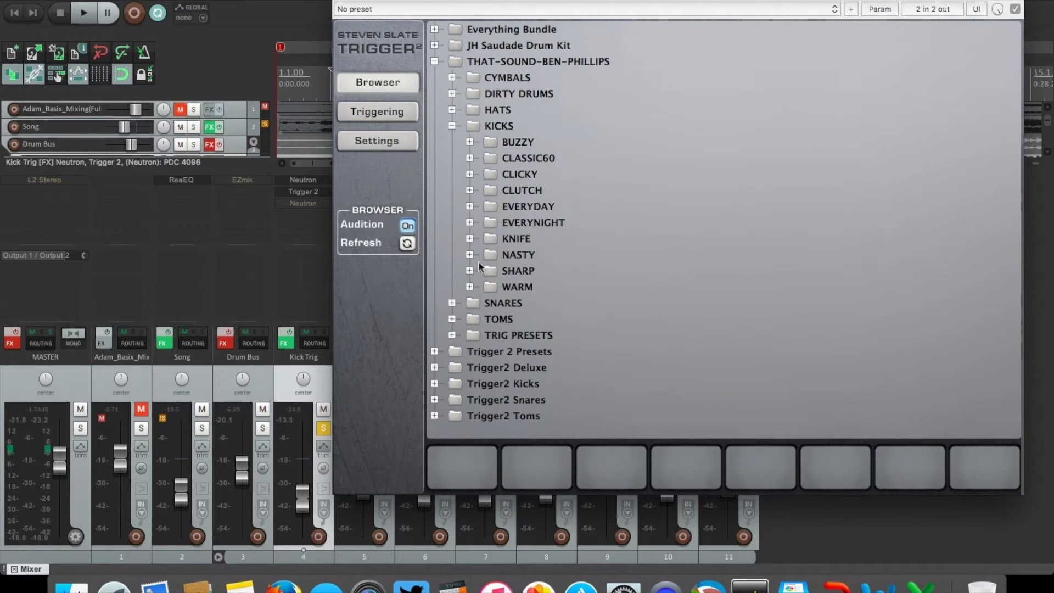
# - Load SHARP-DRY-H1.wav from the SHARP kicks' Dry folder into Trigger 2's first sample slot and raise the Kick Trig fader
pyautogui.click(470, 271)
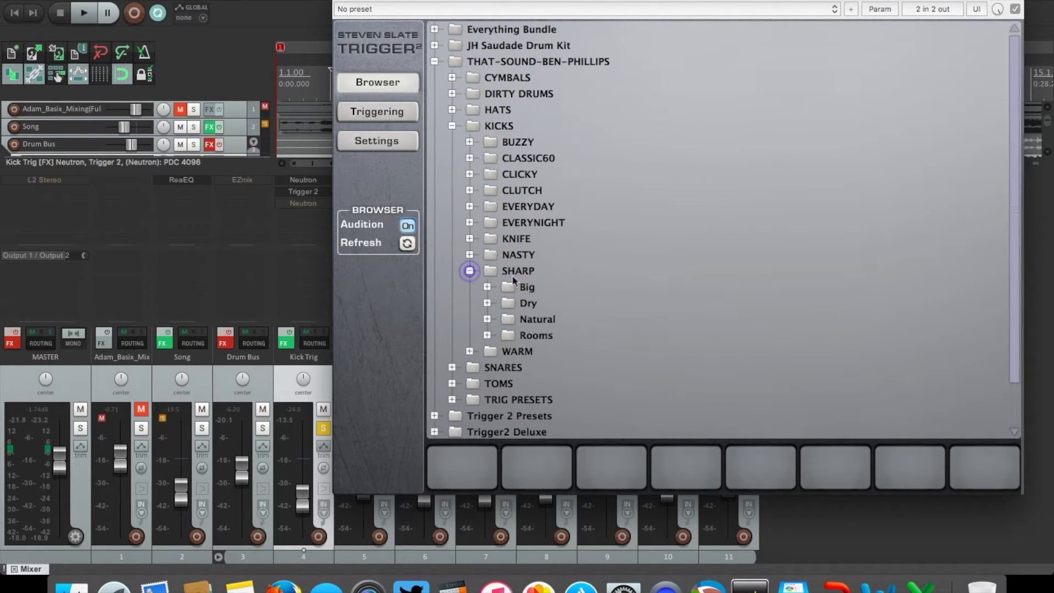
pyautogui.click(487, 303)
pyautogui.moveTo(545, 317); pyautogui.dragTo(467, 461)
pyautogui.moveTo(305, 493); pyautogui.dragTo(304, 462)
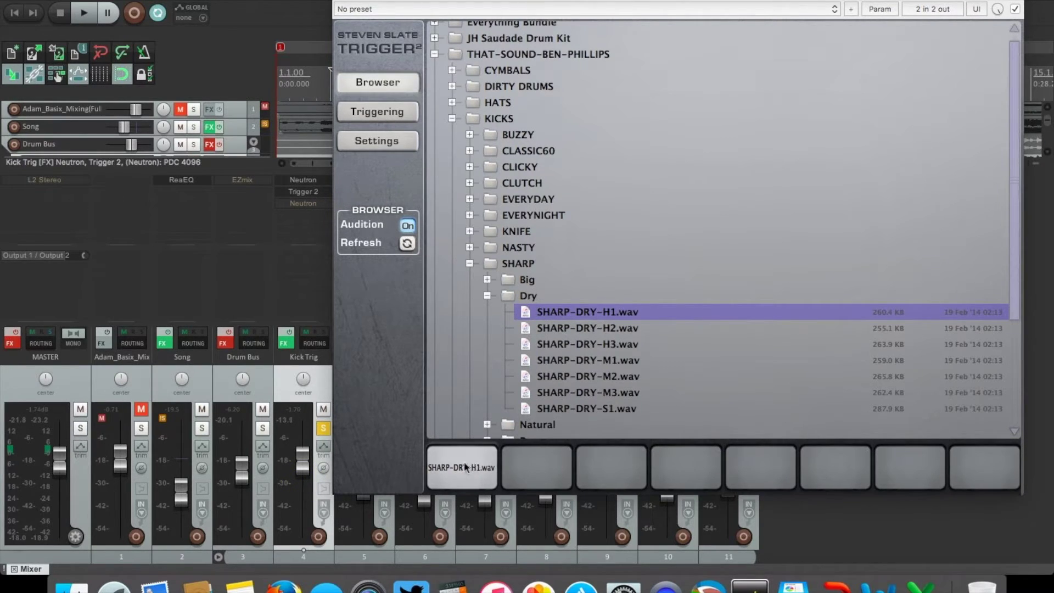
# - Play the soloed kick and compare it with Trigger 2 bypassed and active, and stop playback
pyautogui.press('space')
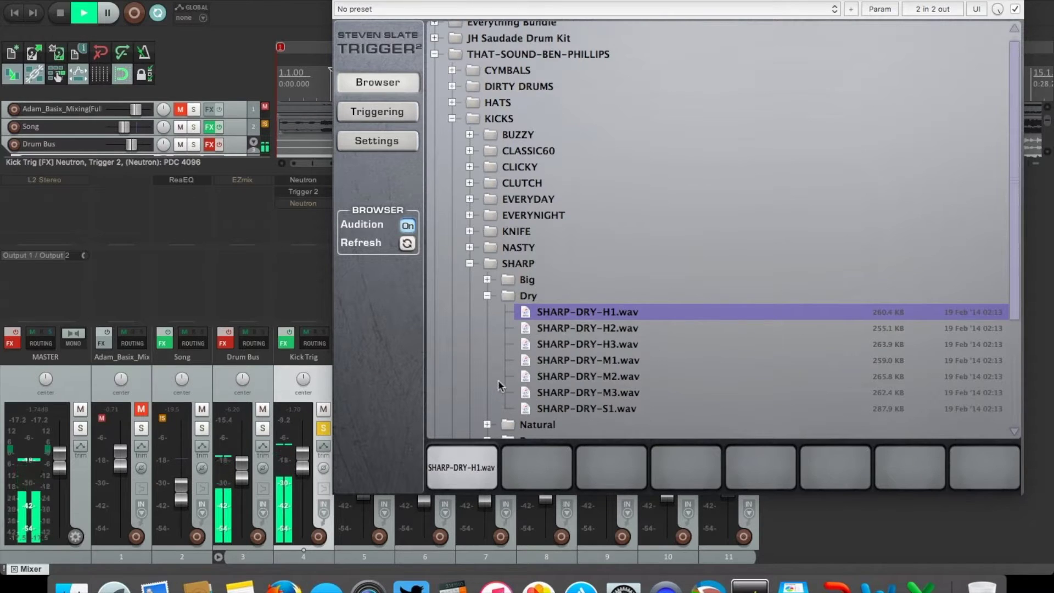
pyautogui.click(371, 110)
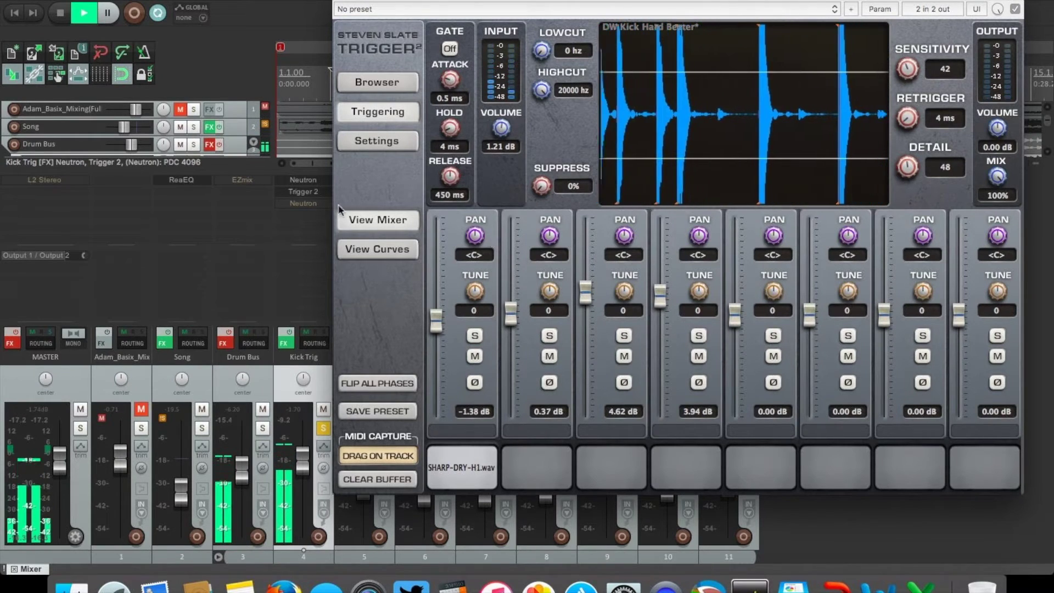
pyautogui.keyDown('shift'); pyautogui.click(308, 193); pyautogui.keyUp('shift')
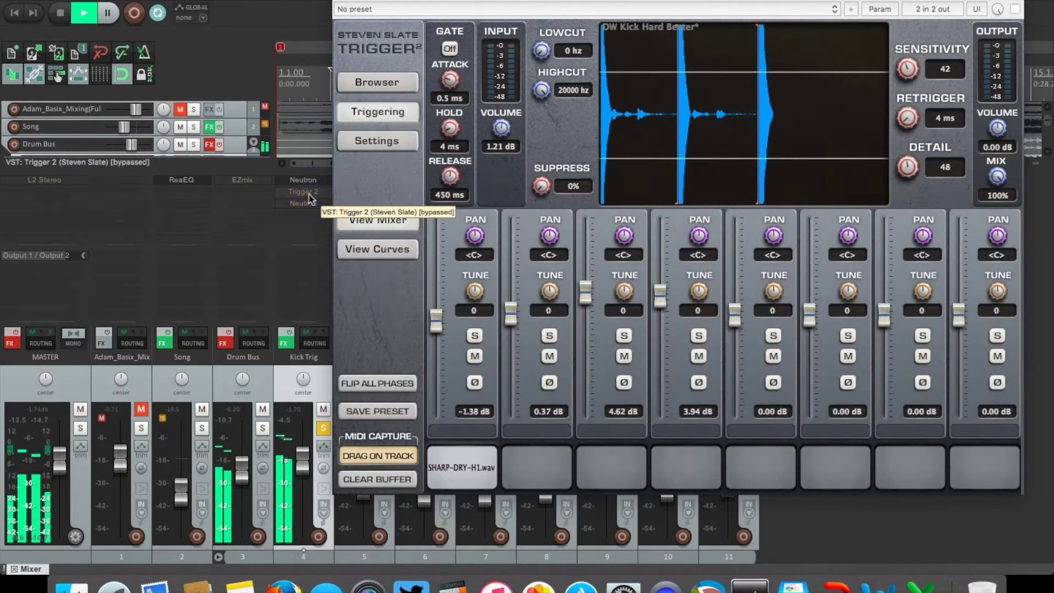
pyautogui.keyDown('shift'); pyautogui.click(307, 193); pyautogui.keyUp('shift')
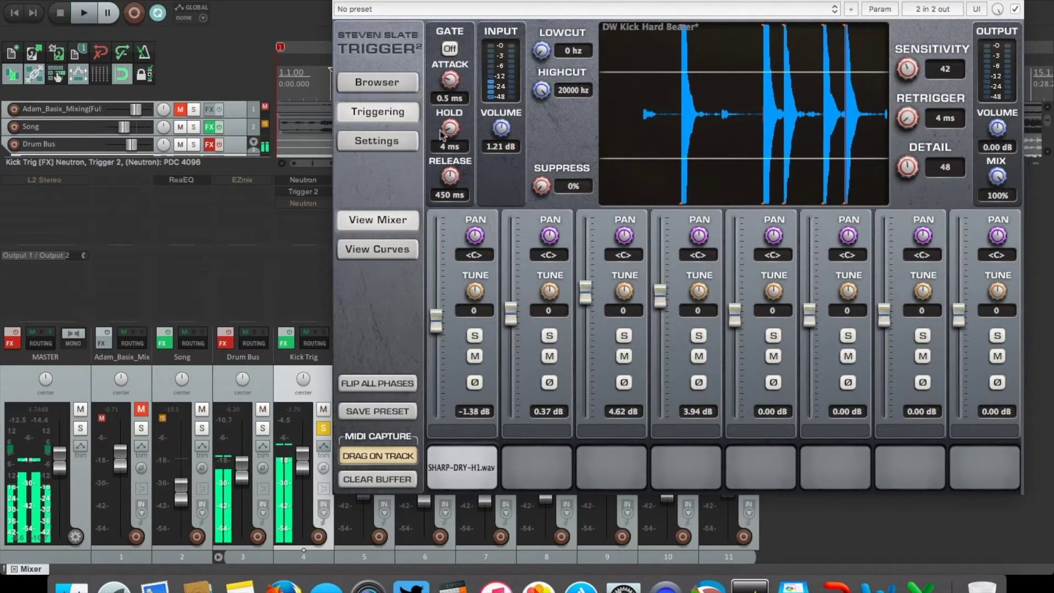
pyautogui.press('space')
# - Load EVERYDAY-DRY-H1.wav from the EVERYDAY kicks' DRY folder into Trigger 2's second sample slot
pyautogui.click(371, 84)
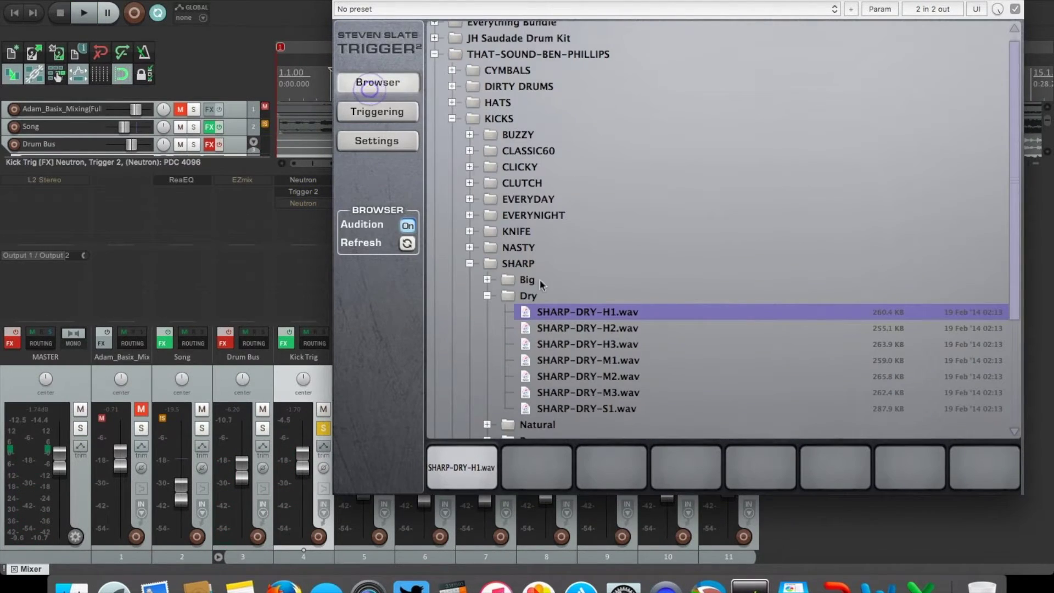
pyautogui.click(487, 295)
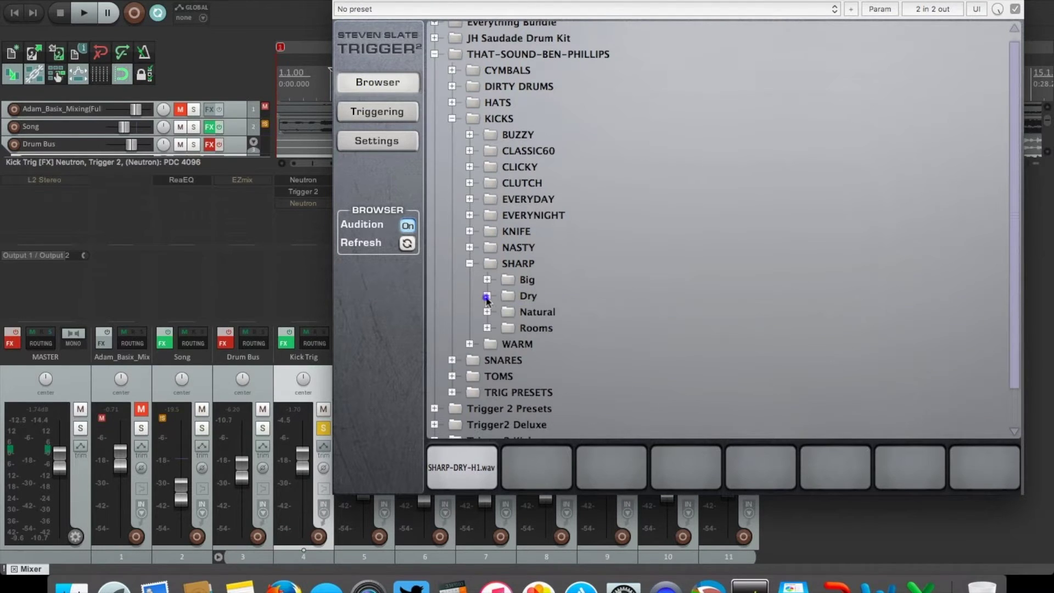
pyautogui.click(470, 270)
pyautogui.click(469, 206)
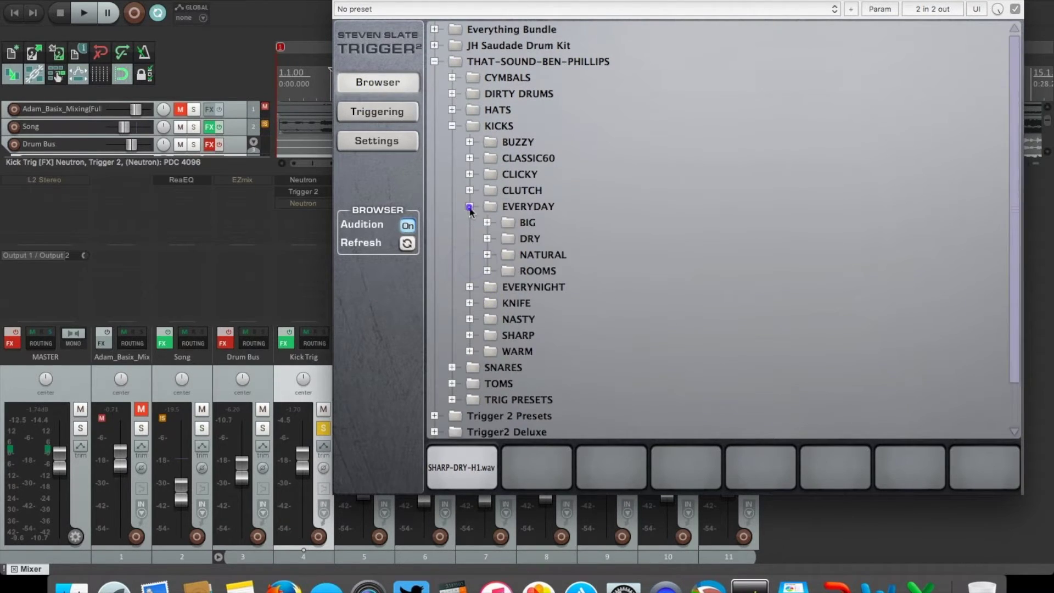
pyautogui.click(487, 238)
pyautogui.moveTo(574, 256); pyautogui.dragTo(536, 448)
# - Balance the two kick samples during playback, setting SHARP-DRY-H1 to 5.68 dB and EVERYDAY-DRY-H1 to -1.20 dB, and stop playback
pyautogui.click(388, 116)
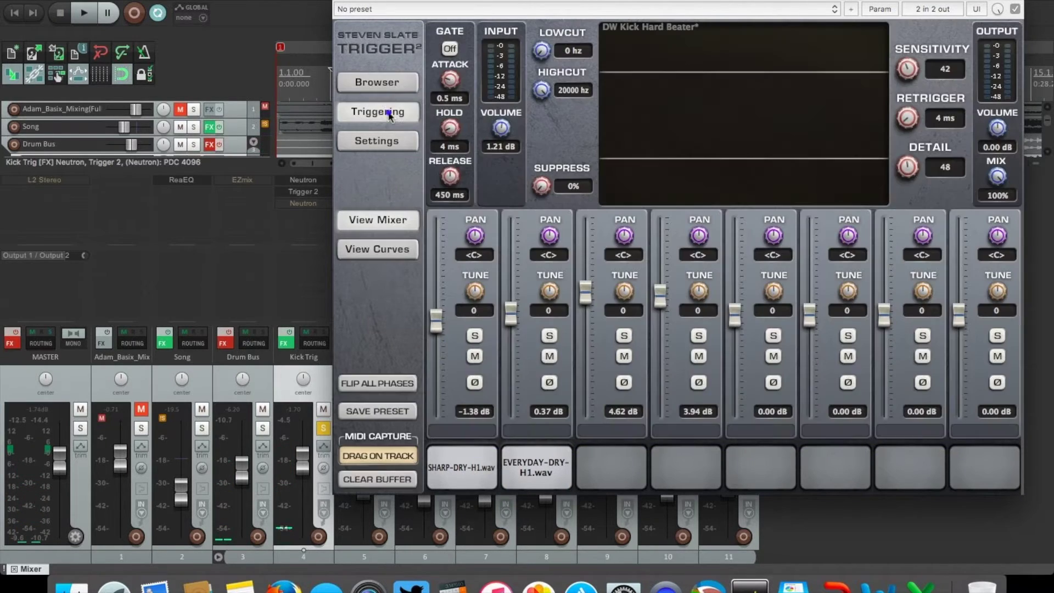
pyautogui.press('space')
pyautogui.moveTo(515, 318)
pyautogui.mouseDown()
pyautogui.moveTo(516, 338)
pyautogui.moveTo(516, 329)
pyautogui.mouseUp()
pyautogui.moveTo(436, 320)
pyautogui.mouseDown()
pyautogui.moveTo(437, 269)
pyautogui.moveTo(436, 316)
pyautogui.mouseUp()
pyautogui.moveTo(510, 325); pyautogui.dragTo(511, 288)
pyautogui.moveTo(437, 315); pyautogui.dragTo(436, 323)
pyautogui.moveTo(510, 289); pyautogui.dragTo(511, 324)
pyautogui.moveTo(437, 324); pyautogui.dragTo(442, 293)
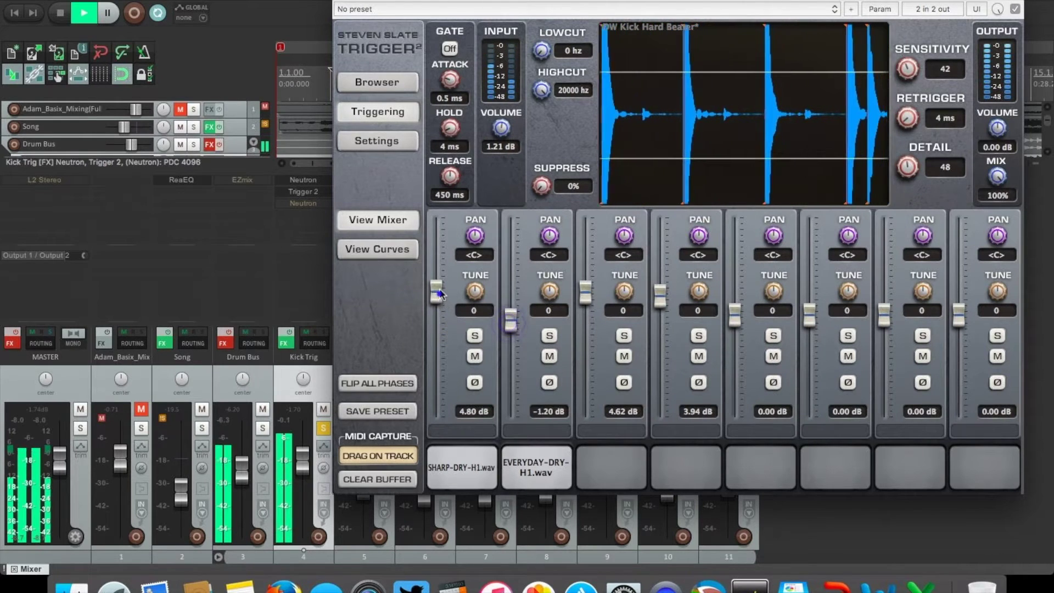
pyautogui.moveTo(436, 291); pyautogui.dragTo(437, 283)
pyautogui.press('space')
# - Load CLICKY-DRY-H1.wav from the CLICKY kicks' Dry folder into Trigger 2's third sample slot
pyautogui.click(387, 83)
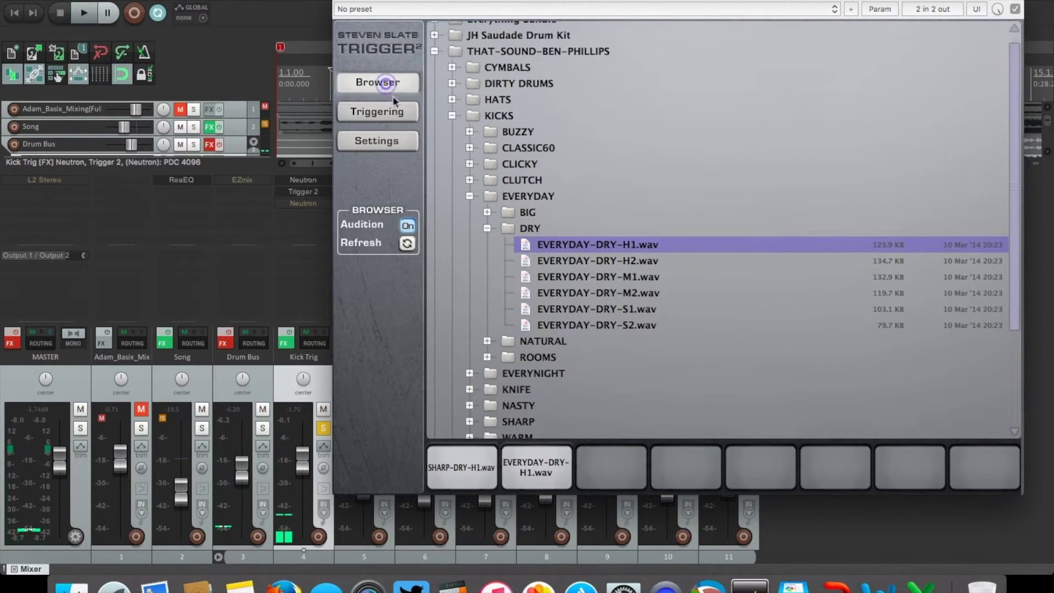
pyautogui.click(470, 196)
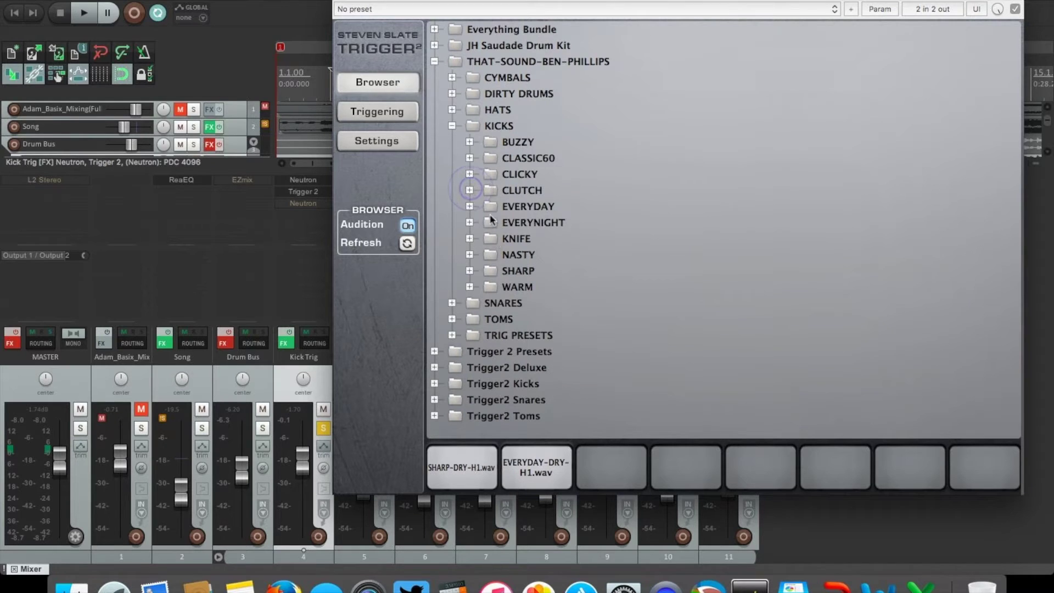
pyautogui.click(470, 174)
pyautogui.click(487, 205)
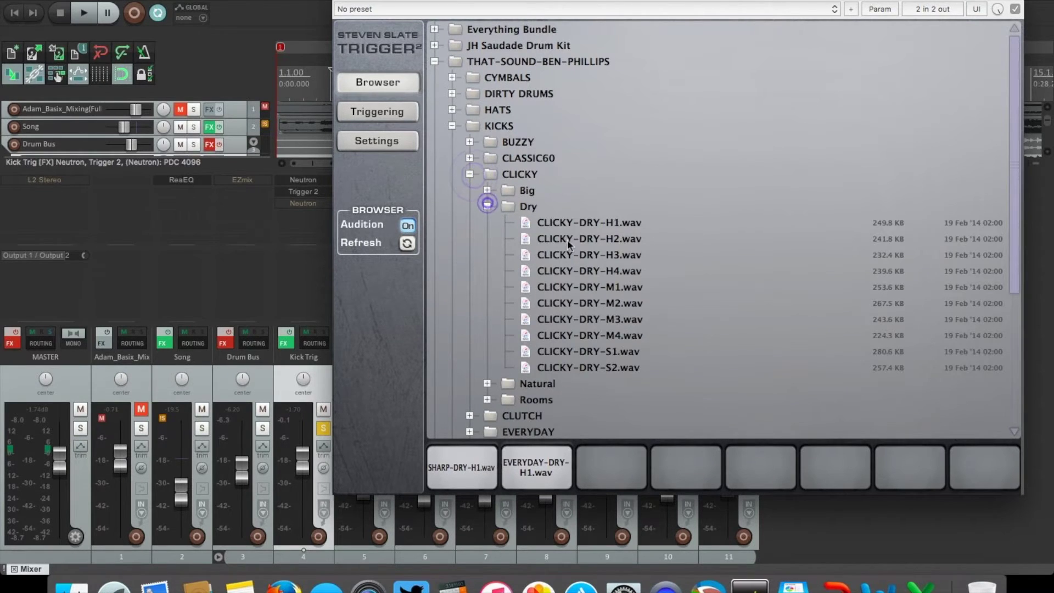
pyautogui.click(568, 223)
pyautogui.click(569, 223)
pyautogui.moveTo(574, 225); pyautogui.dragTo(611, 449)
# - Rebalance the kick samples during playback: SHARP-DRY-H1 at 2.75 dB, CLICKY-DRY-H1 at 2.22 dB, and Trigger 2's output volume at -2.54 dB
pyautogui.click(400, 111)
pyautogui.press('space')
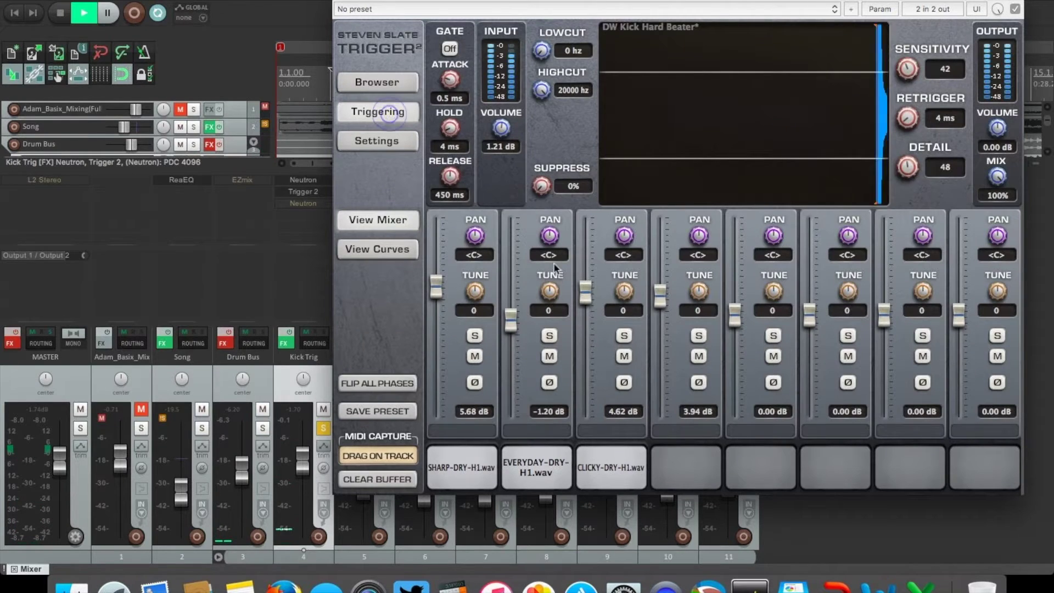
pyautogui.moveTo(584, 312); pyautogui.dragTo(585, 325)
pyautogui.moveTo(437, 287); pyautogui.dragTo(436, 297)
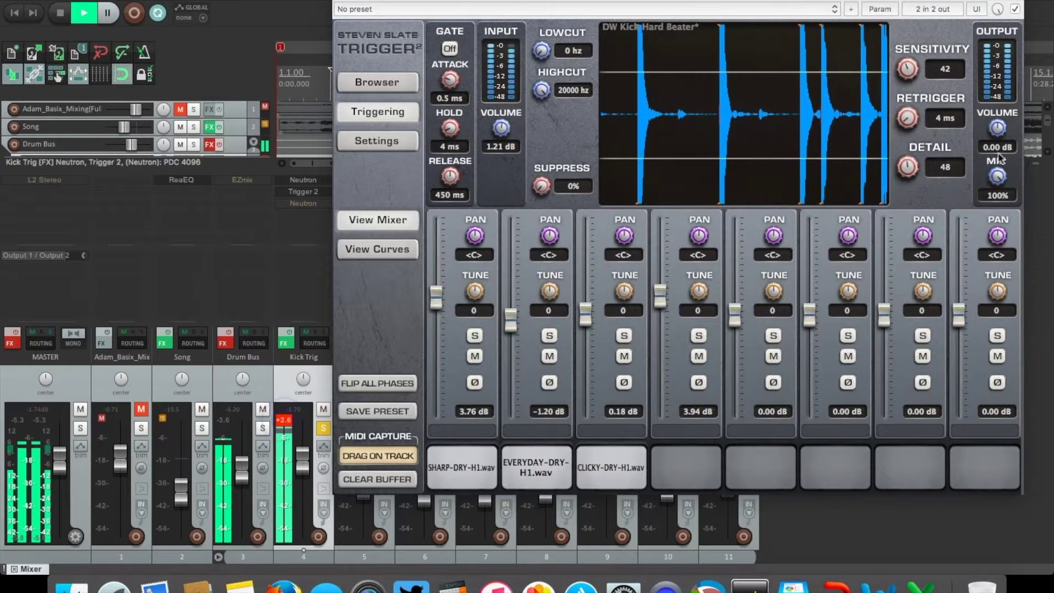
pyautogui.moveTo(998, 128); pyautogui.dragTo(995, 145)
pyautogui.moveTo(436, 297); pyautogui.dragTo(436, 300)
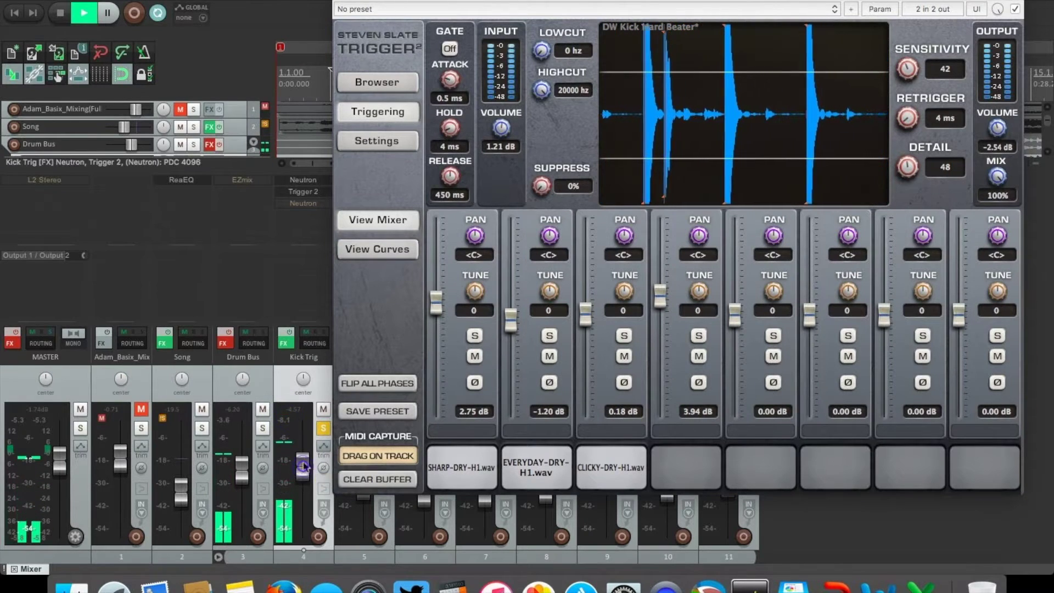
pyautogui.moveTo(586, 314); pyautogui.dragTo(586, 305)
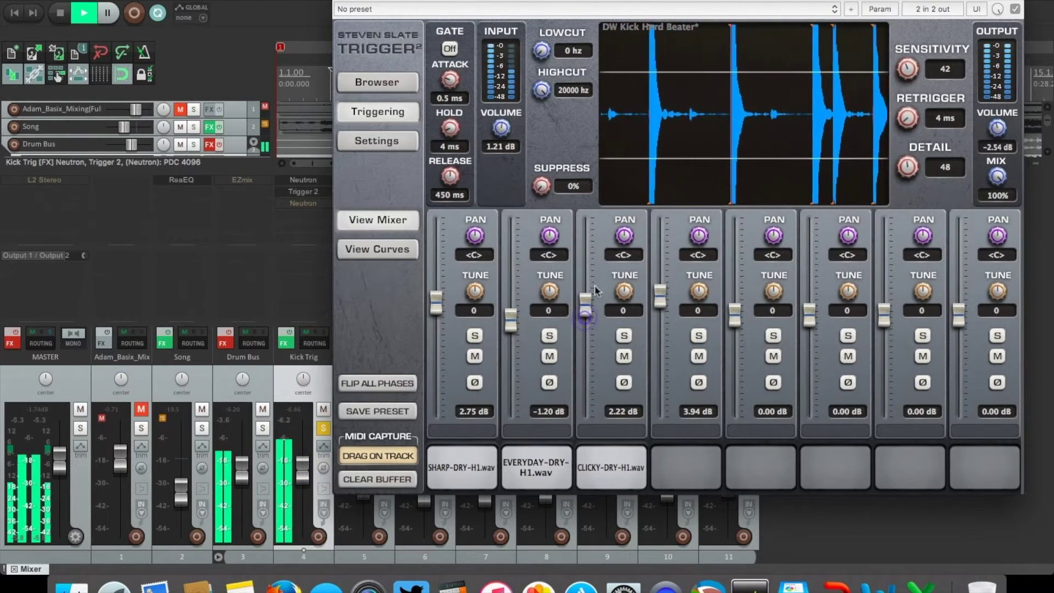
# - Close Trigger 2, solo Drums alongside Kick Trig, and lower the Kick Trig fader during playback
pyautogui.click(350, 2)
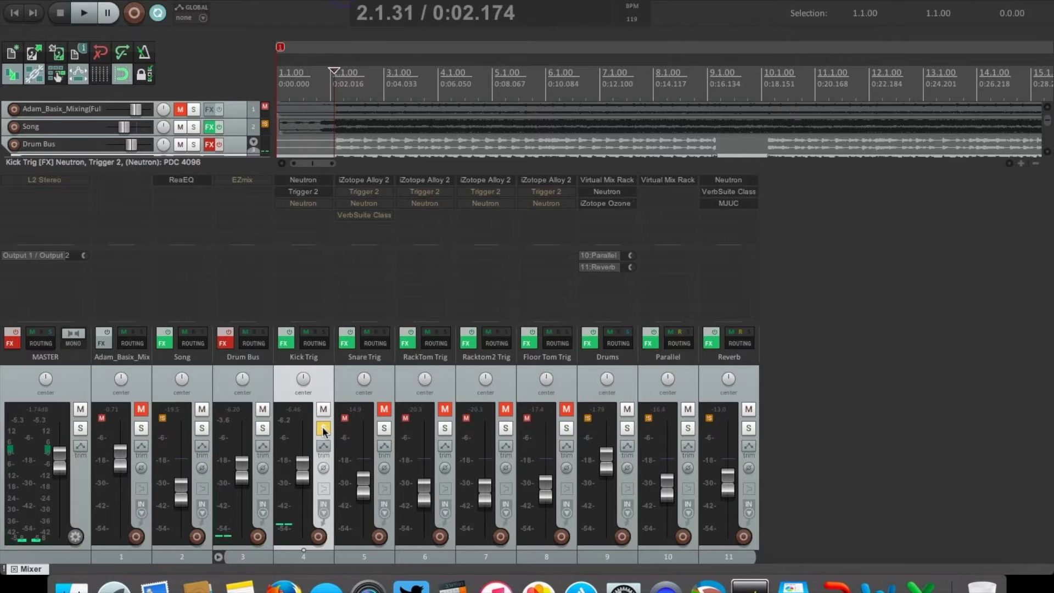
pyautogui.click(630, 428)
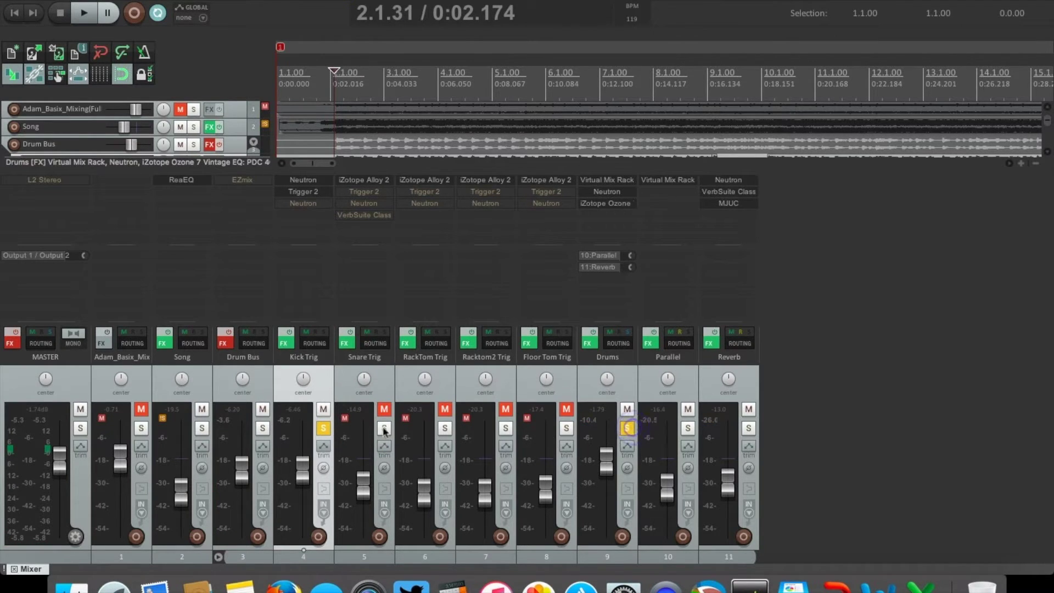
pyautogui.press('space')
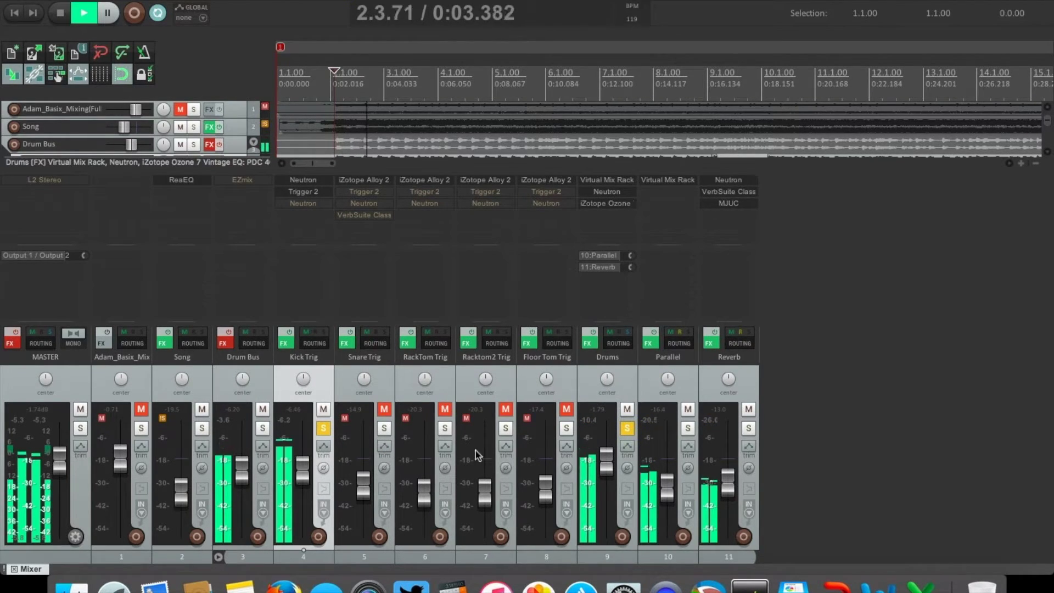
pyautogui.moveTo(303, 465); pyautogui.dragTo(306, 473)
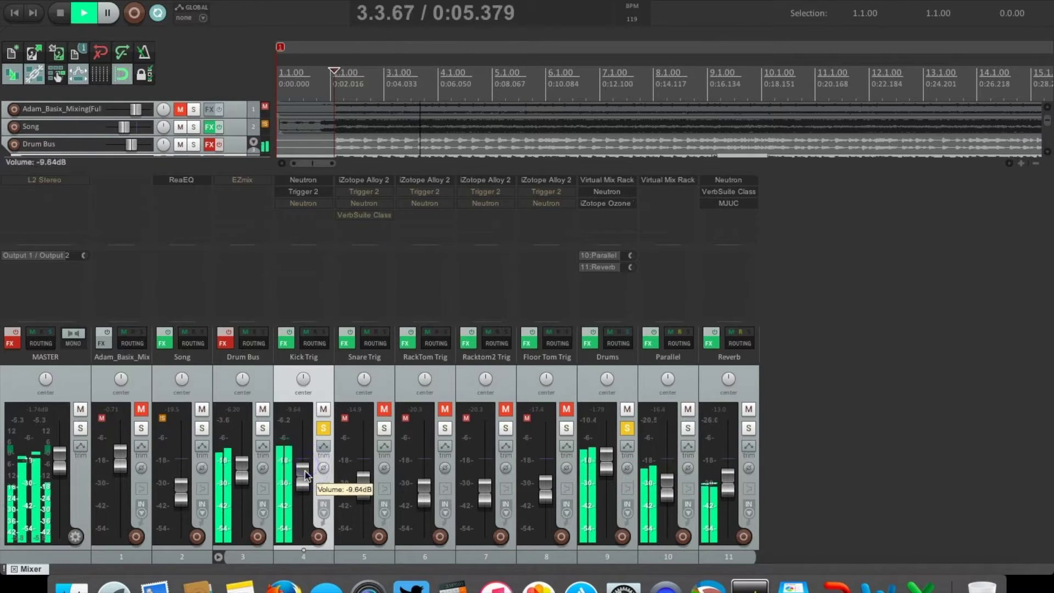
# - Compare the drums with and without Kick Trig during playback, and clear the solos to hear the full song
pyautogui.click(323, 409)
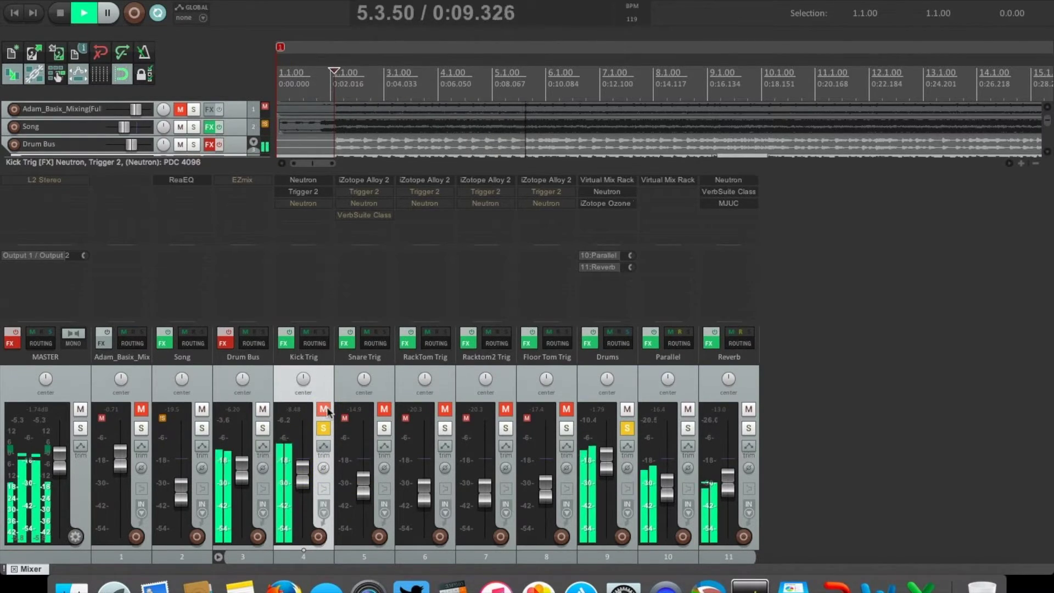
pyautogui.click(324, 428)
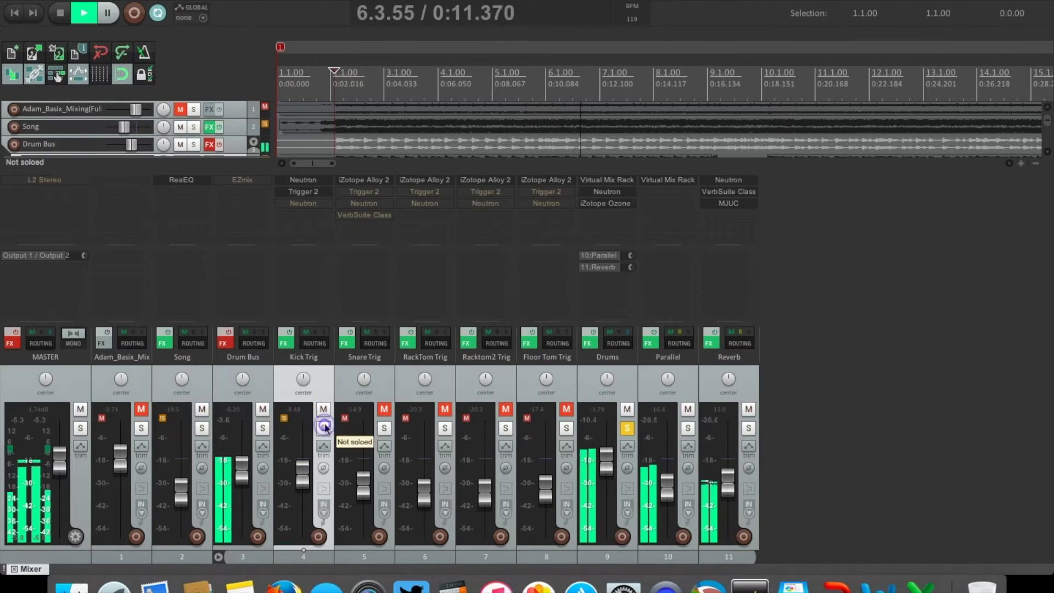
pyautogui.click(324, 410)
pyautogui.click(627, 428)
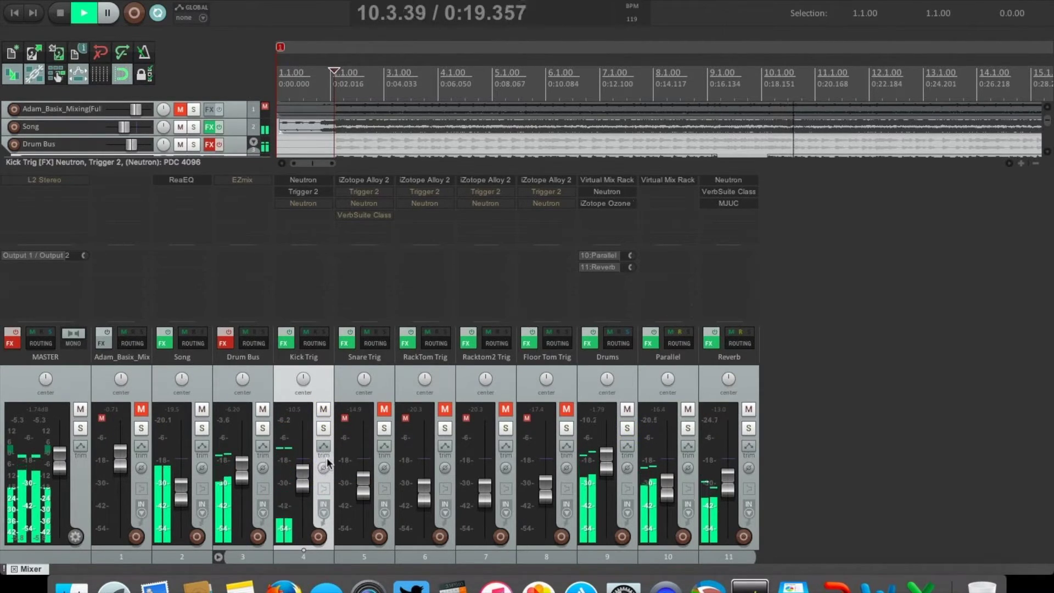
# - Select the Kick Trig and Drums tracks together and toggle their solo and mute on and off during playback
pyautogui.click(626, 374)
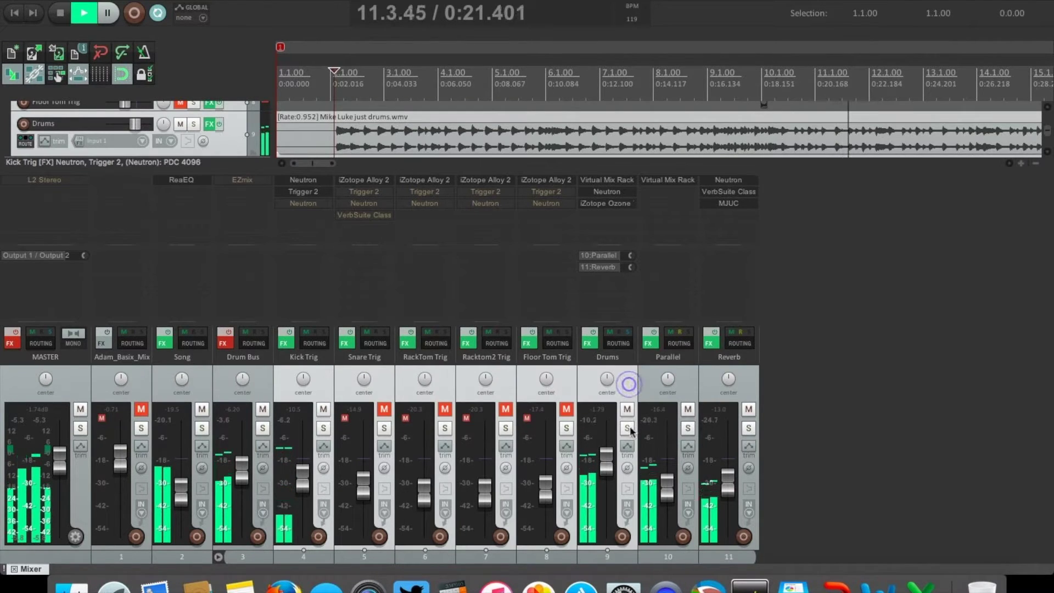
pyautogui.click(325, 373)
pyautogui.keyDown('ctrl'); pyautogui.click(628, 378); pyautogui.keyUp('ctrl')
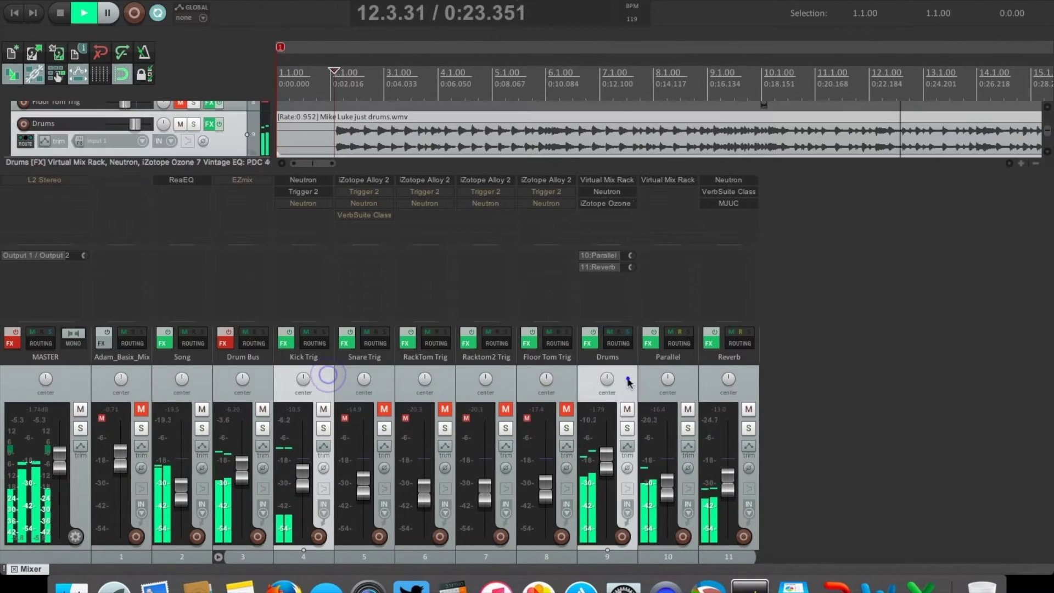
pyautogui.click(628, 429)
pyautogui.click(628, 429)
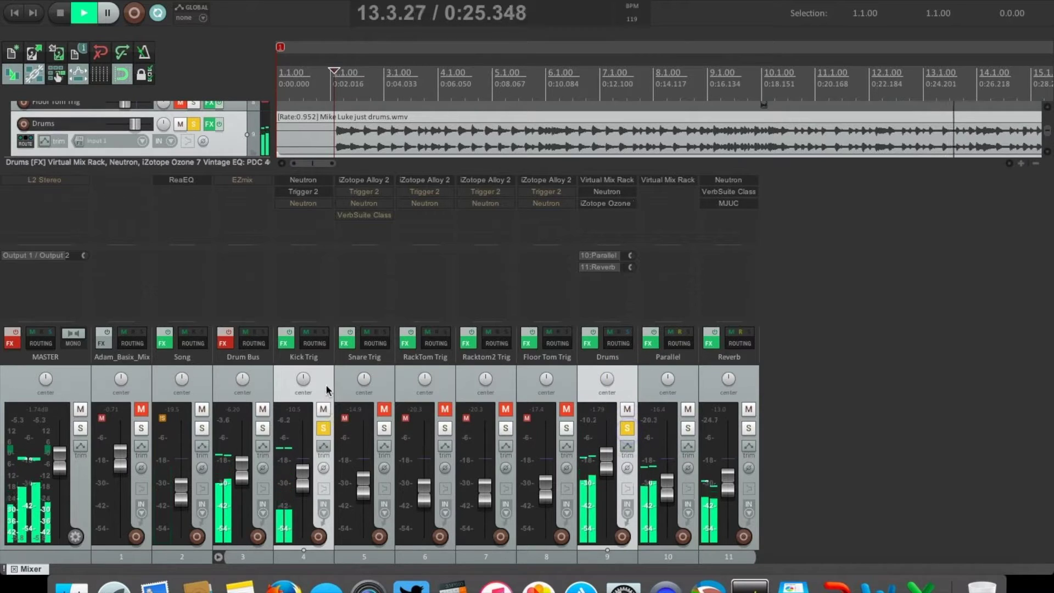
pyautogui.click(323, 425)
pyautogui.click(324, 409)
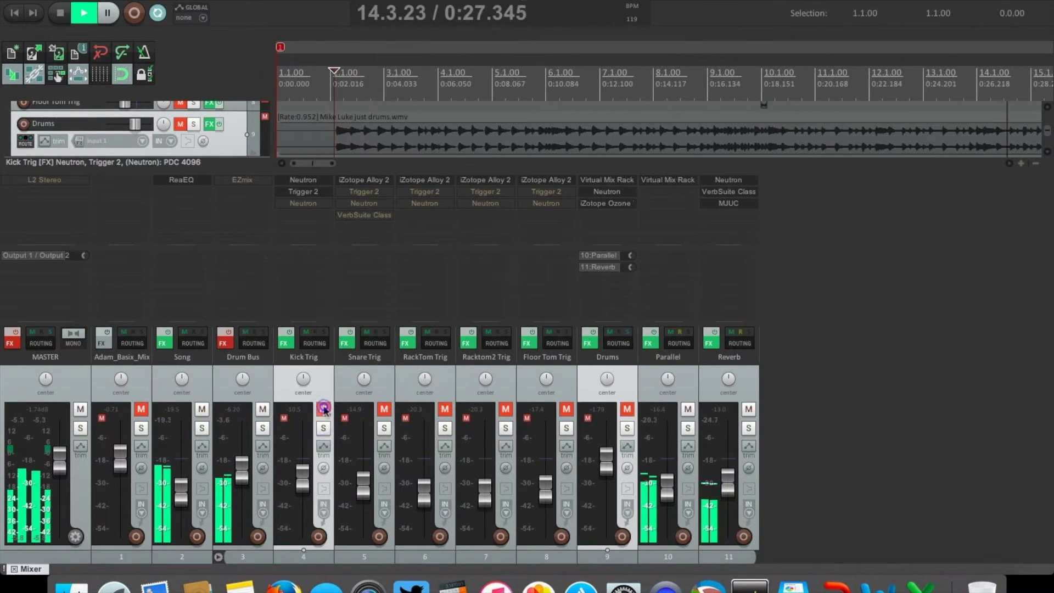
pyautogui.click(324, 409)
# - Compare the full mix with Kick Trig muted and unmuted, and stop playback
pyautogui.click(608, 379)
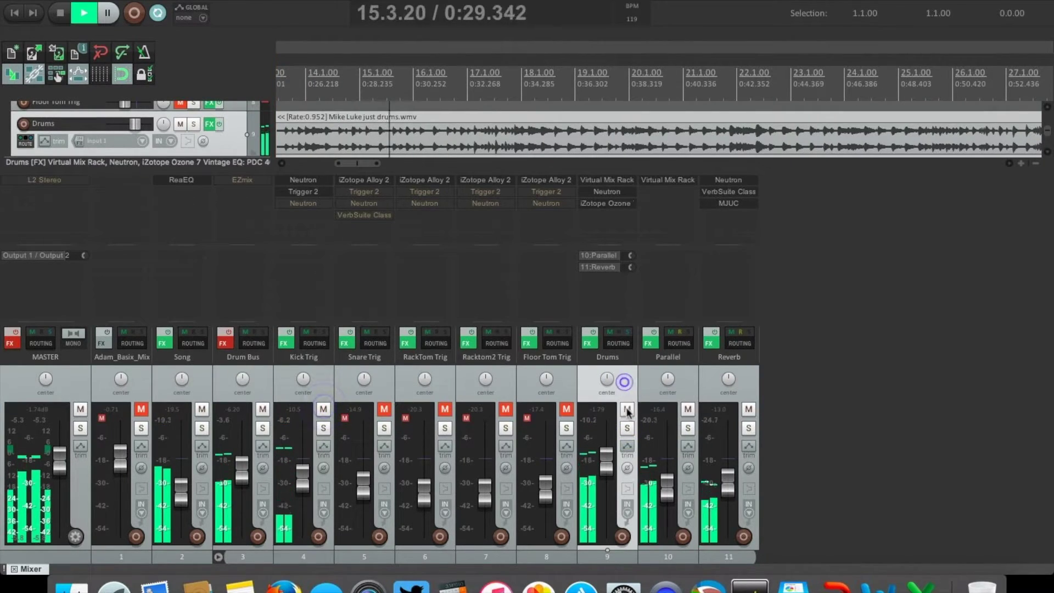
pyautogui.click(323, 409)
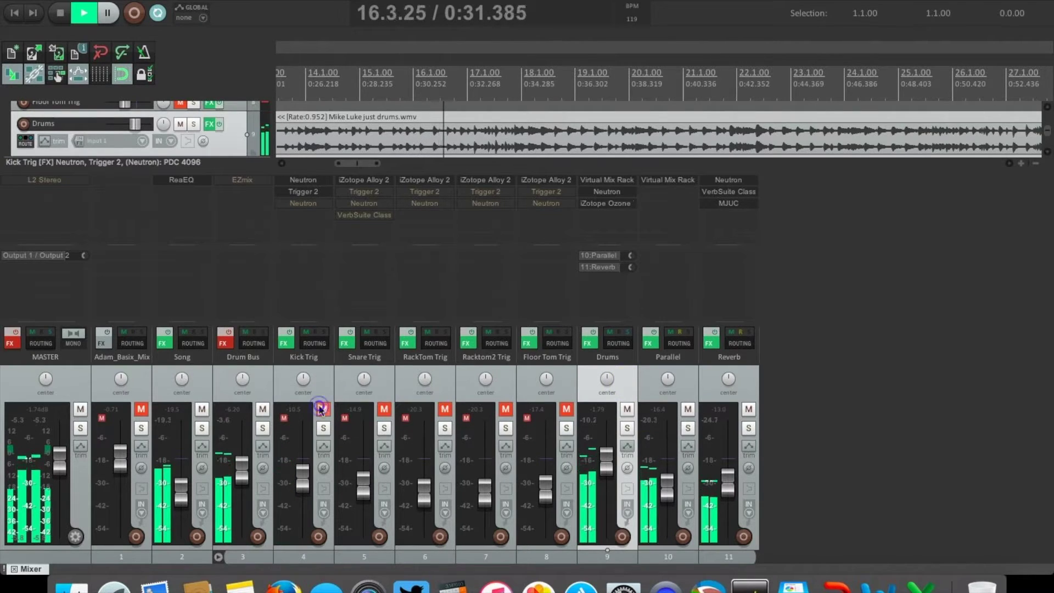
pyautogui.click(323, 409)
pyautogui.press('space')
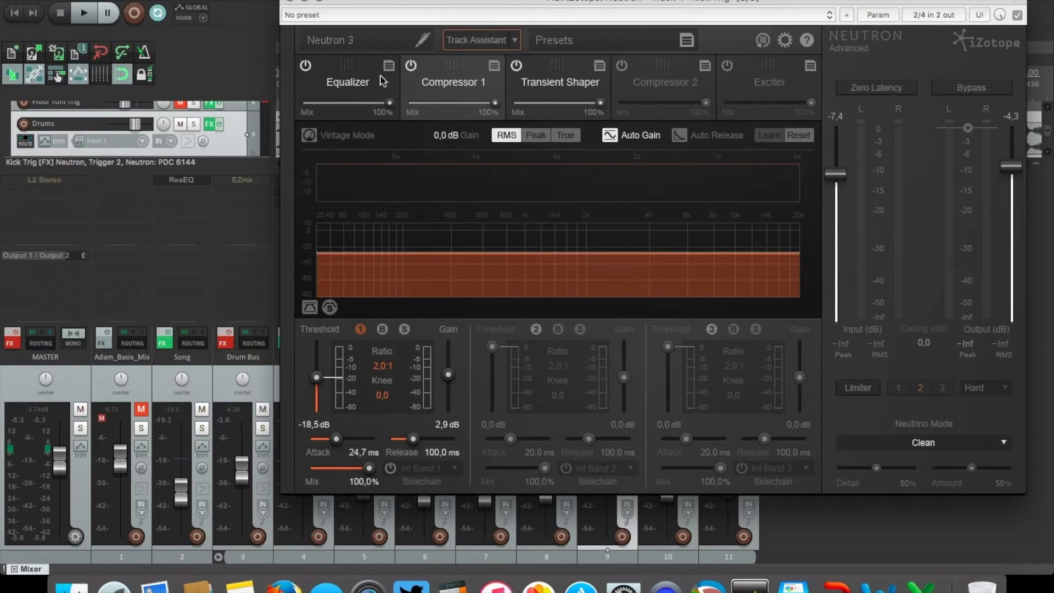
# - Review the Equalizer curve in Kick Trig's last Neutron plug-in and close the plug-in window
pyautogui.click(378, 79)
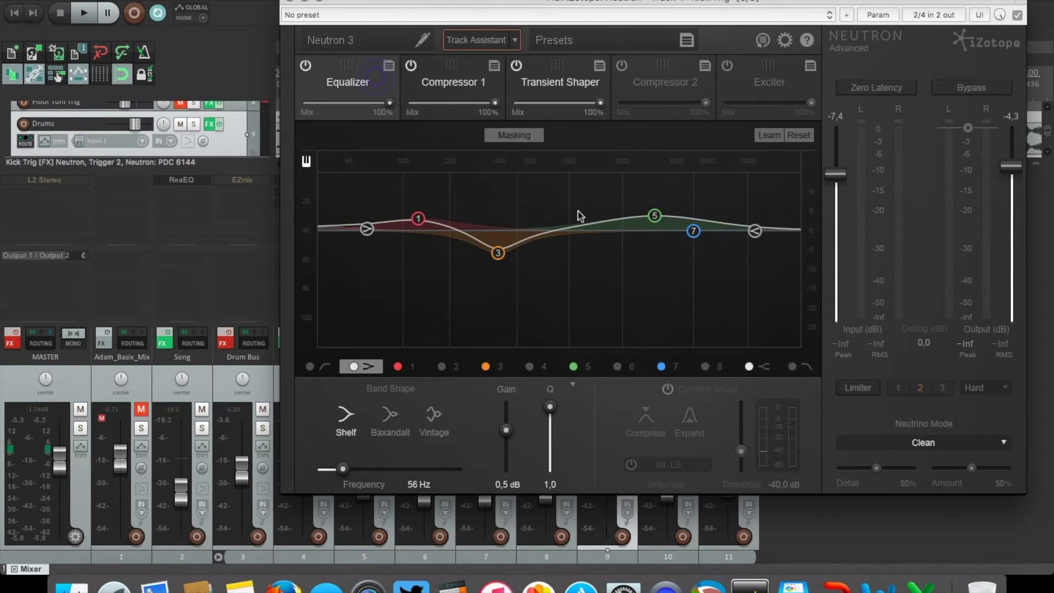
pyautogui.click(291, 3)
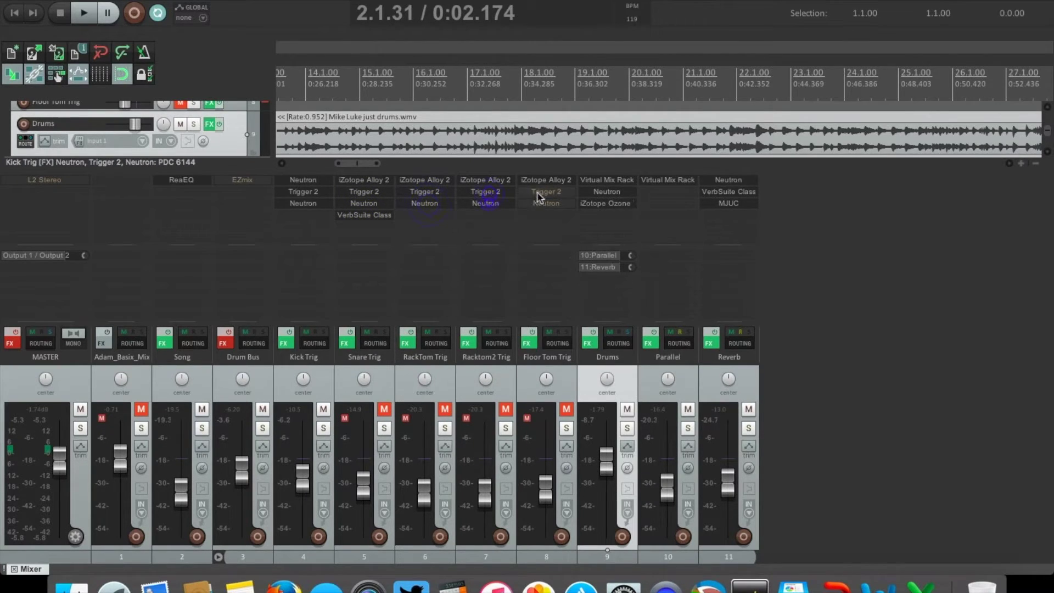
# - Unmute the RackTom Trig, Racktom2 Trig, Floor Tom Trig and Snare Trig tracks
pyautogui.click(445, 409)
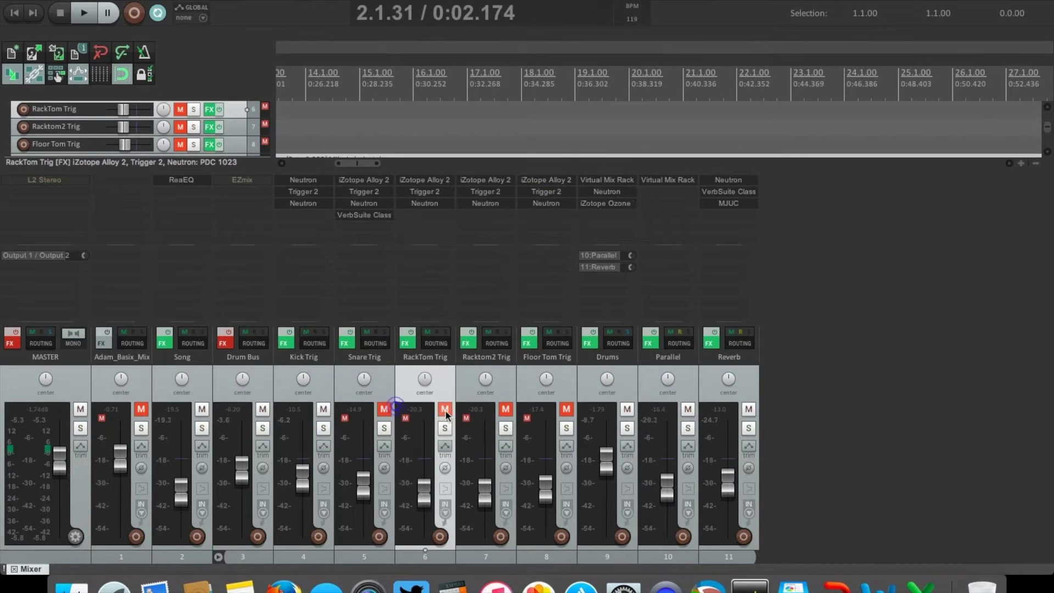
pyautogui.click(506, 410)
pyautogui.click(567, 410)
pyautogui.click(384, 409)
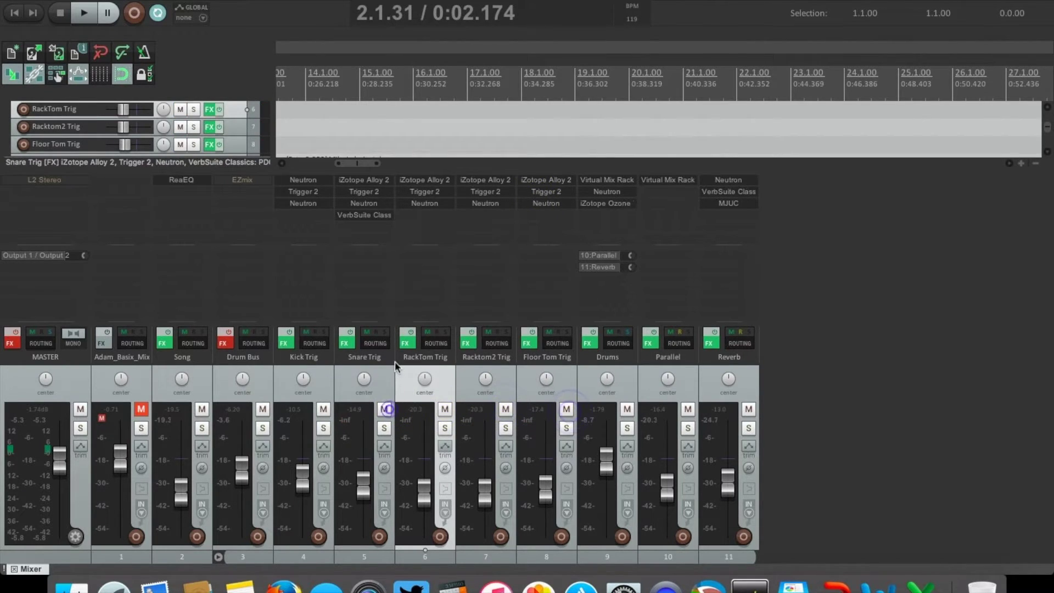
# - Hide the mixer and examine the cut kick, snare and tom trigger items around measures 9 and 10
pyautogui.hotkey('ctrl', 'm')
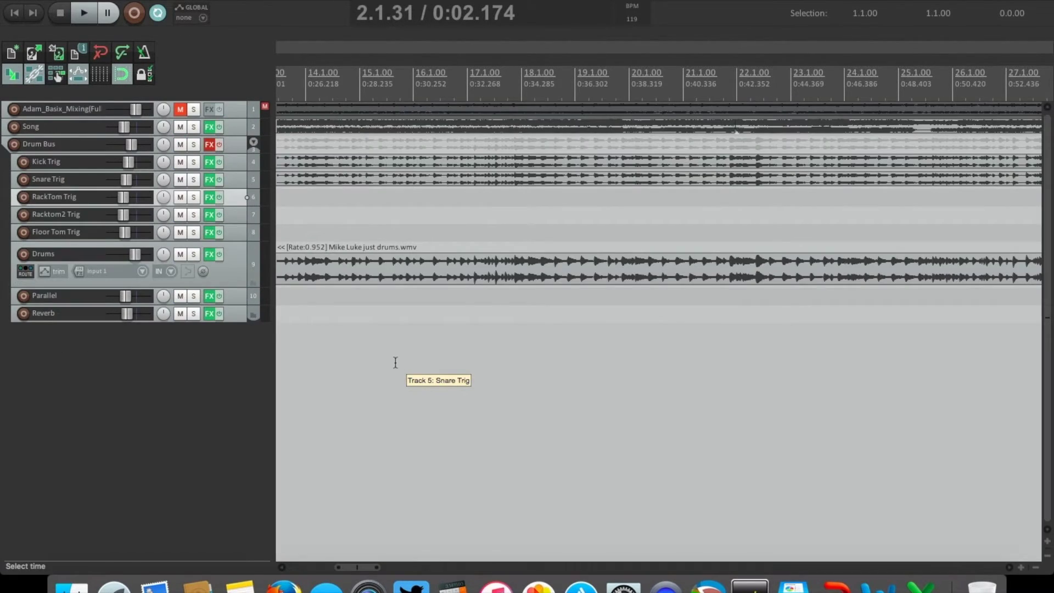
pyautogui.scroll(-3, 452, 203)
pyautogui.scroll(2, 463, 183)
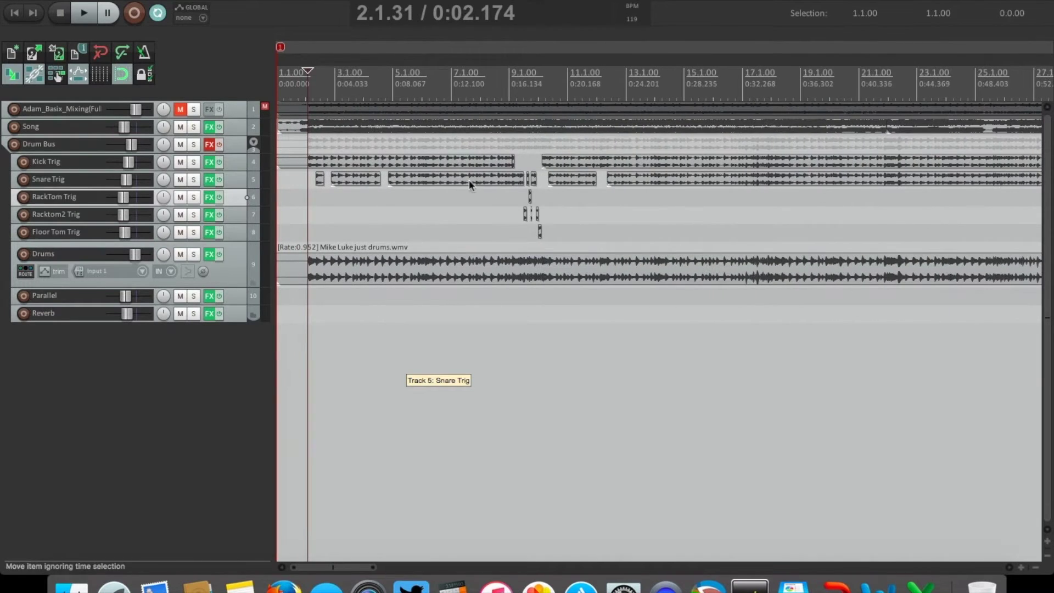
pyautogui.click(518, 163)
pyautogui.scroll(5, 641, 179)
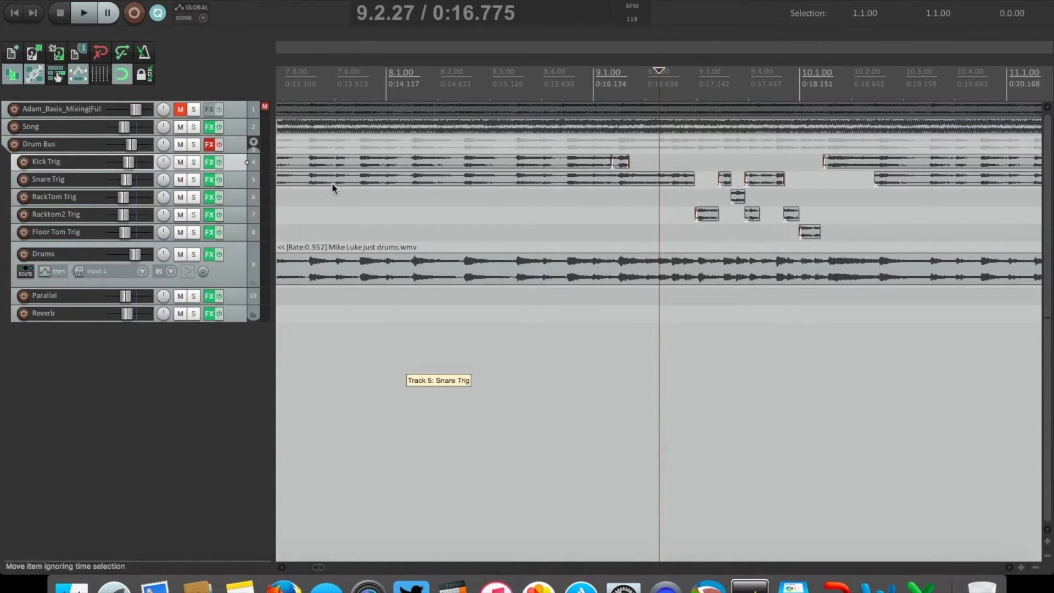
# - Show the mixer and open the sample browser of Trigger 2 on the Snare Trig track
pyautogui.press('super+m')
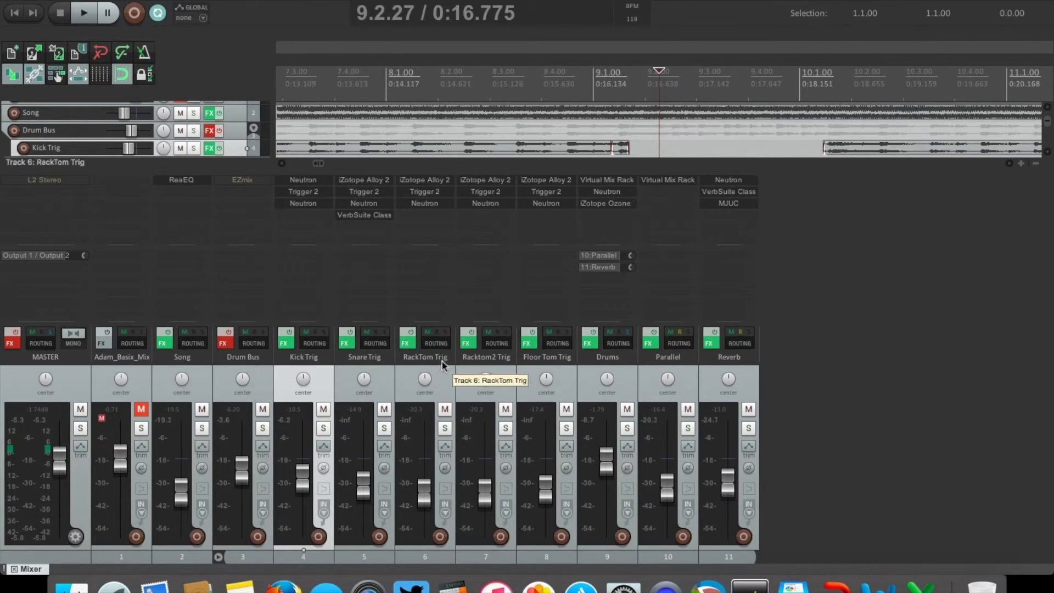
pyautogui.click(376, 195)
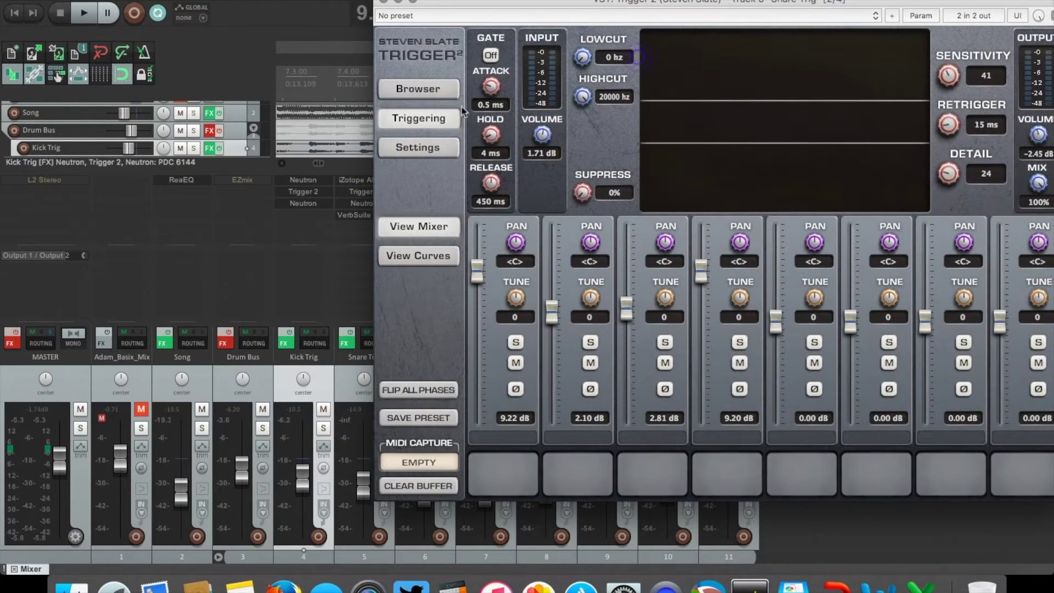
pyautogui.click(429, 92)
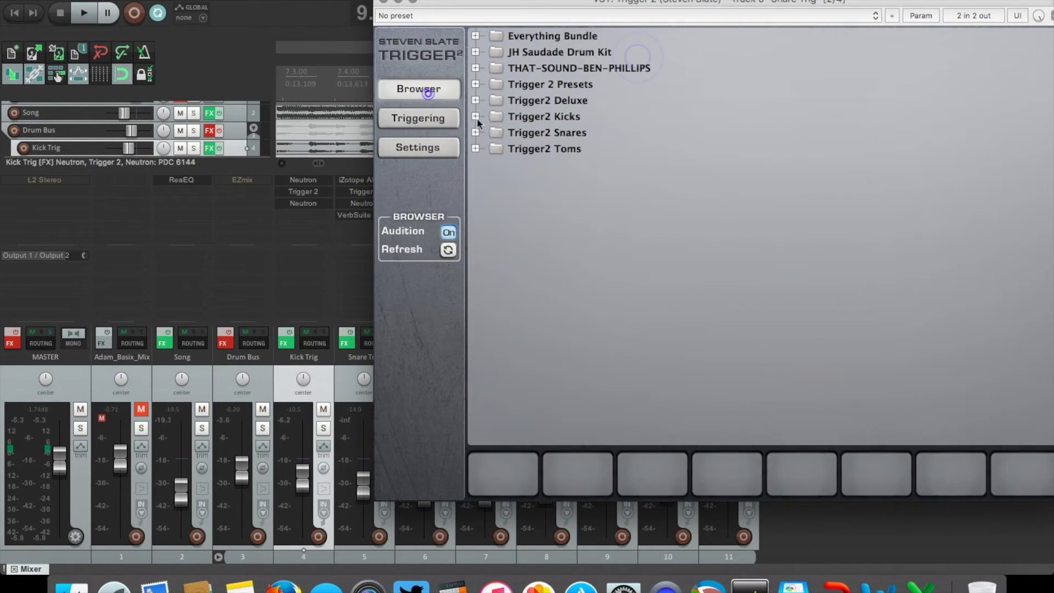
pyautogui.moveTo(530, 7); pyautogui.dragTo(641, 9)
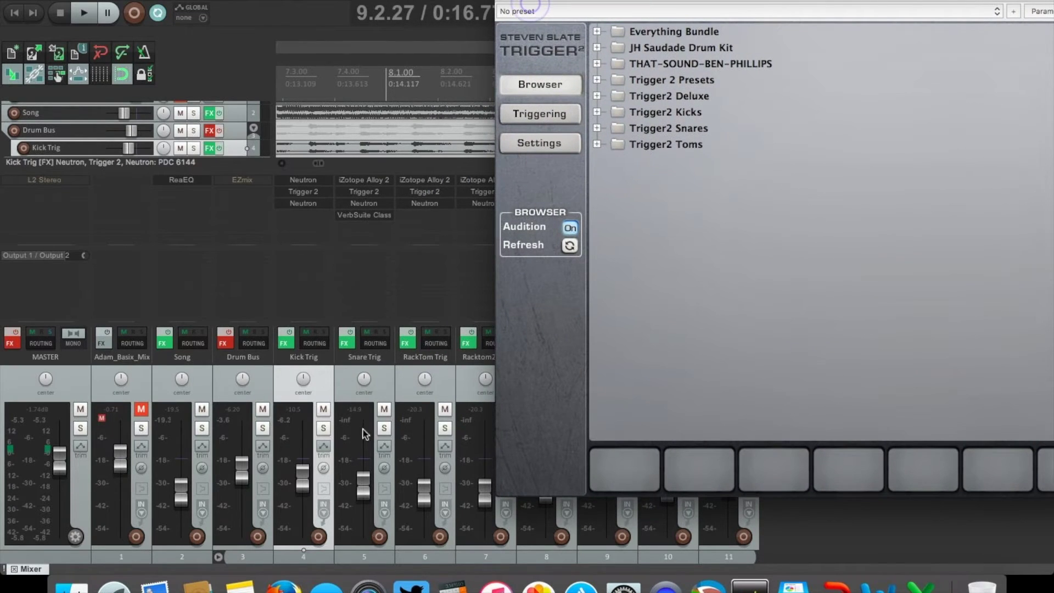
# - Solo Snare Trig and review the Equalizer and Transient settings in its Alloy 2 plug-in
pyautogui.click(385, 427)
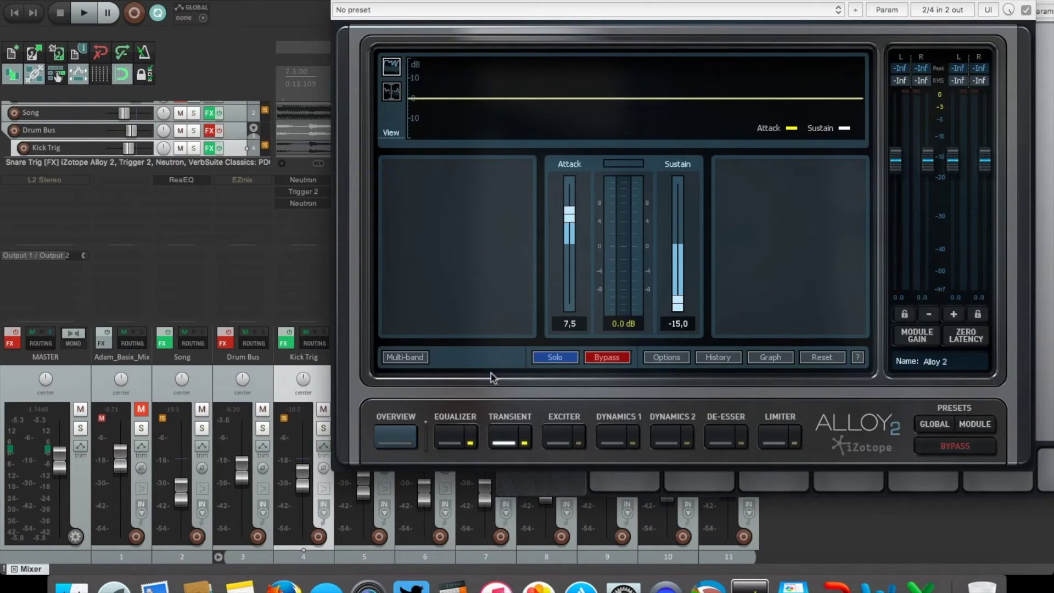
pyautogui.click(454, 435)
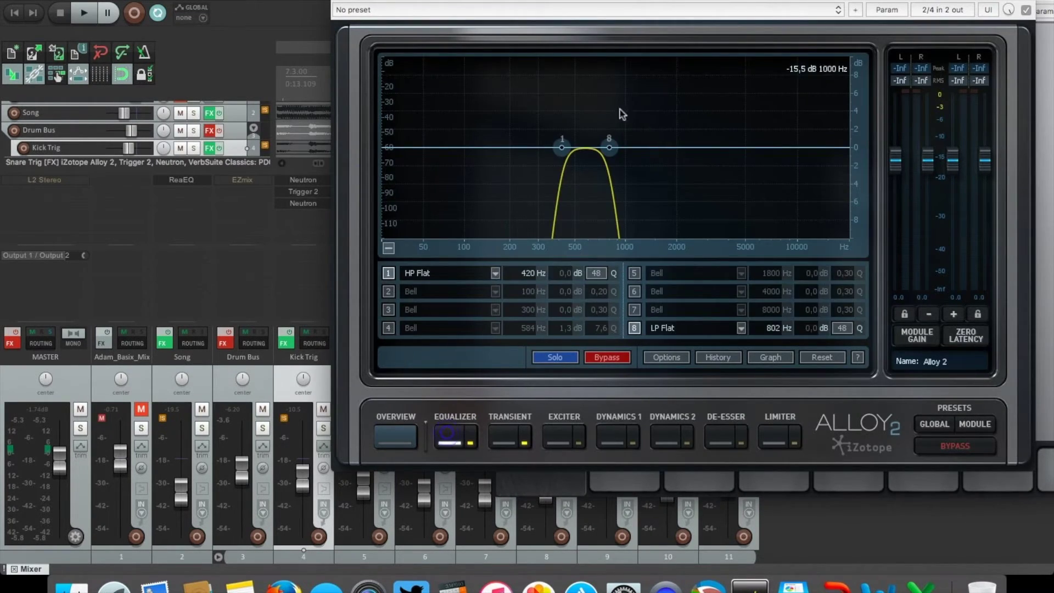
pyautogui.click(508, 440)
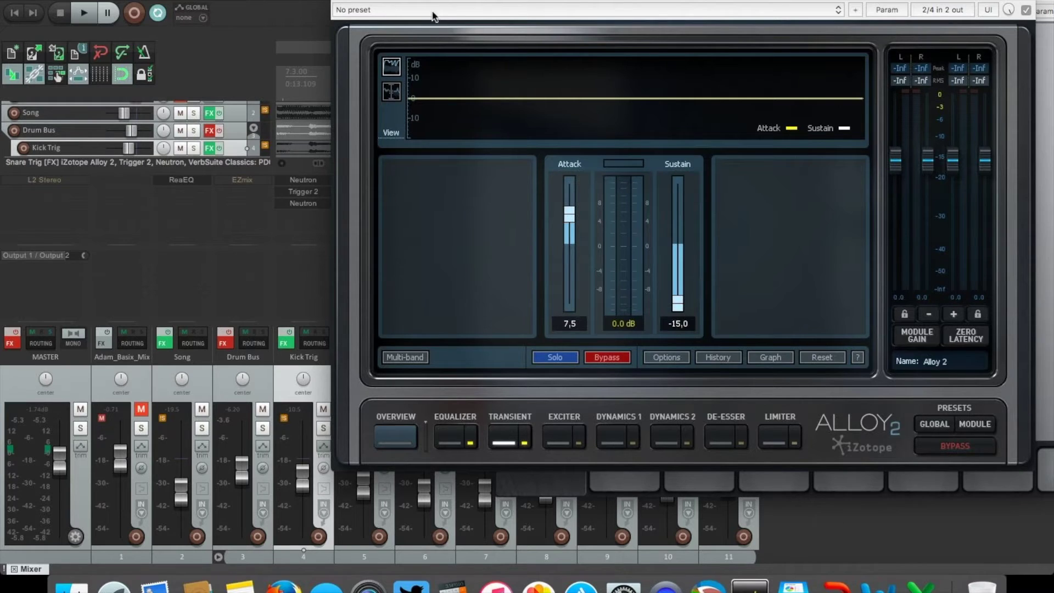
# - Bypass VerbSuite Classics, Neutron and Trigger 2 on Snare Trig, audition Alloy 2 alone, and stop playback with its window closed
pyautogui.moveTo(433, 16); pyautogui.dragTo(628, 15)
pyautogui.keyDown('shift'); pyautogui.click(364, 215); pyautogui.keyUp('shift')
pyautogui.keyDown('shift'); pyautogui.click(364, 203); pyautogui.keyUp('shift')
pyautogui.keyDown('shift'); pyautogui.click(364, 192); pyautogui.keyUp('shift')
pyautogui.moveTo(690, 6); pyautogui.dragTo(342, 6)
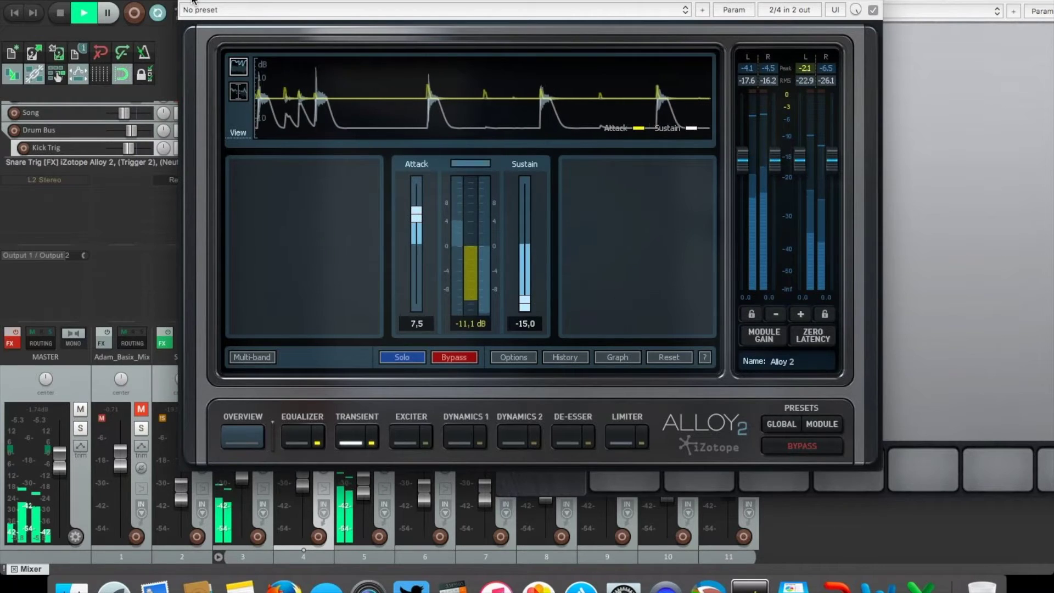
pyautogui.press('Escape')
pyautogui.press('space')
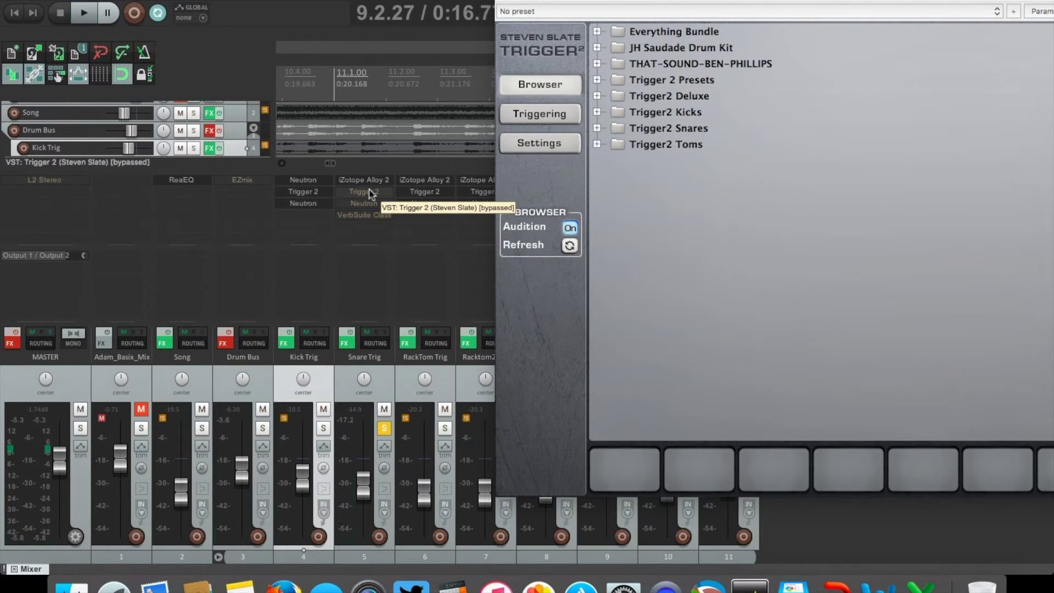
# - Re-enable Trigger 2 on Snare Trig and expand the SNARES folder of THAT-SOUND-BEN-PHILLIPS in its browser
pyautogui.keyDown('shift'); pyautogui.click(365, 192); pyautogui.keyUp('shift')
pyautogui.click(541, 114)
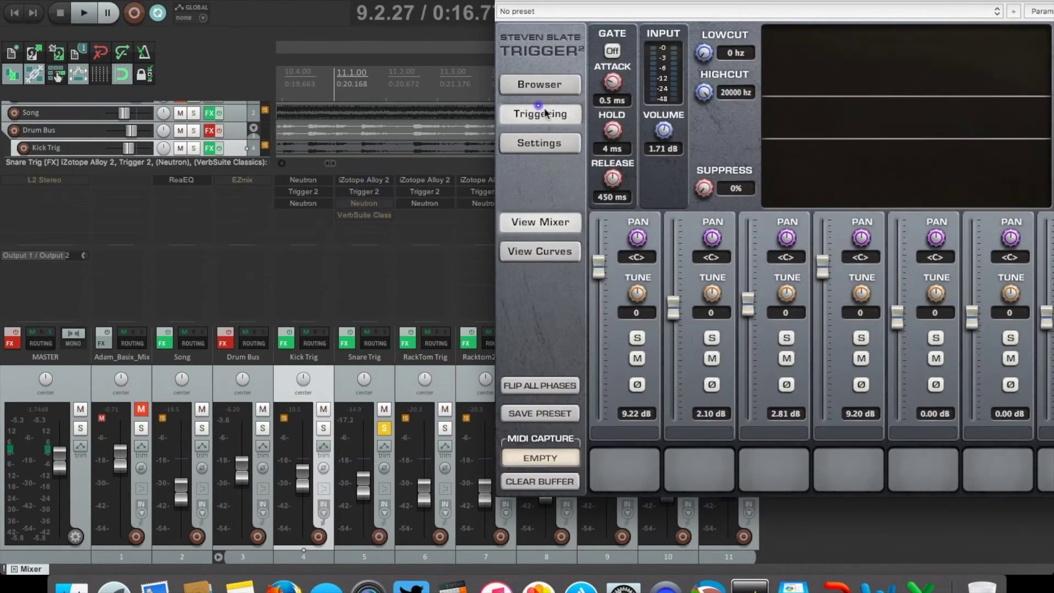
pyautogui.moveTo(627, 7); pyautogui.dragTo(425, 15)
pyautogui.click(328, 94)
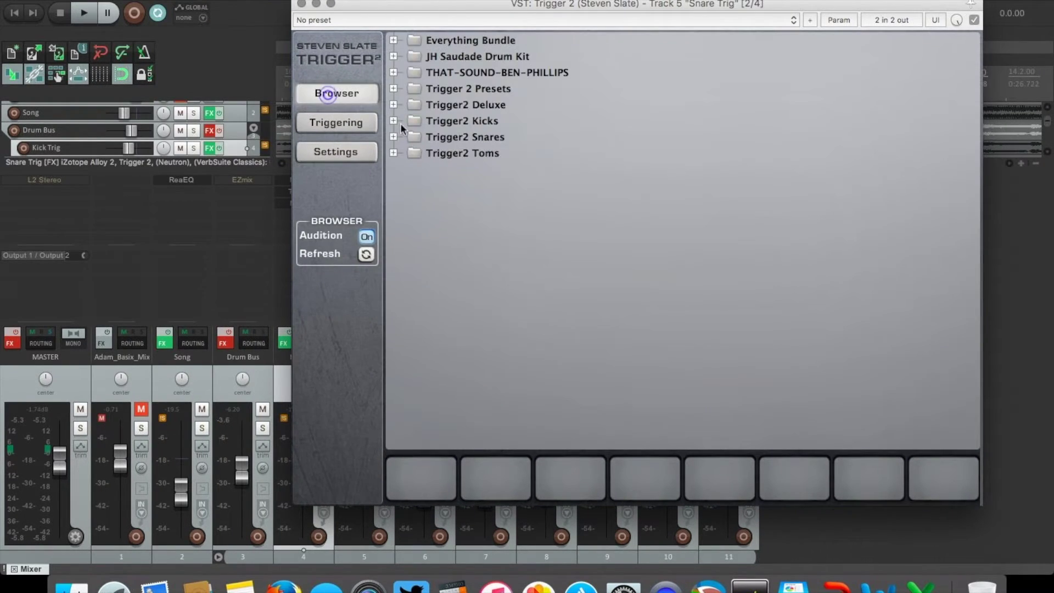
pyautogui.click(394, 73)
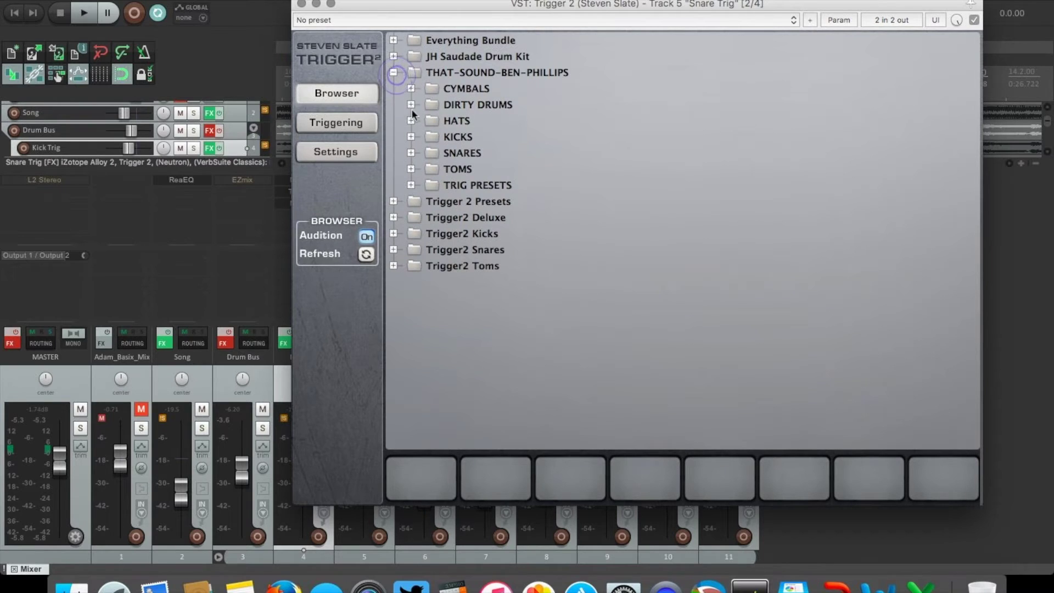
pyautogui.click(411, 154)
pyautogui.moveTo(492, 12); pyautogui.dragTo(592, 3)
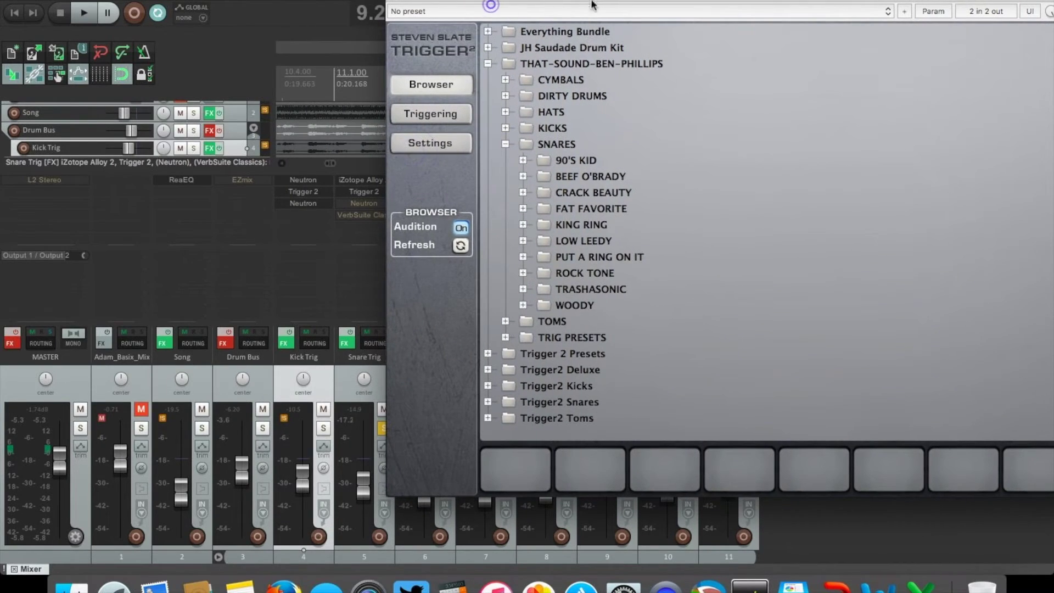
# - Load CRACKBEAUTY-DRY-H1.wav from the CRACK BEAUTY DRY folder into Trigger 2's first sample slot
pyautogui.click(524, 193)
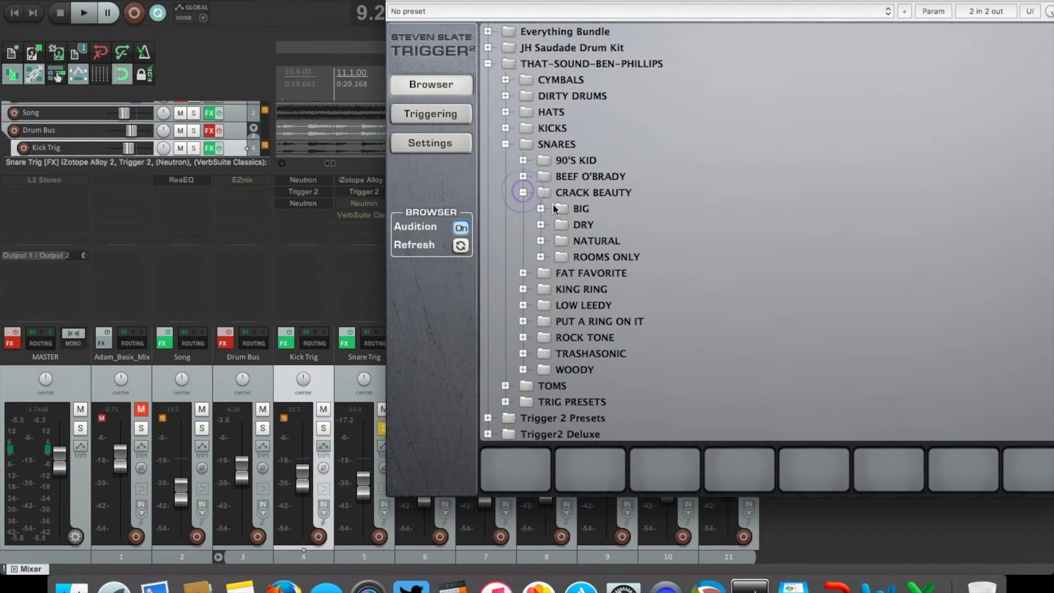
pyautogui.click(541, 208)
pyautogui.click(541, 208)
pyautogui.click(541, 224)
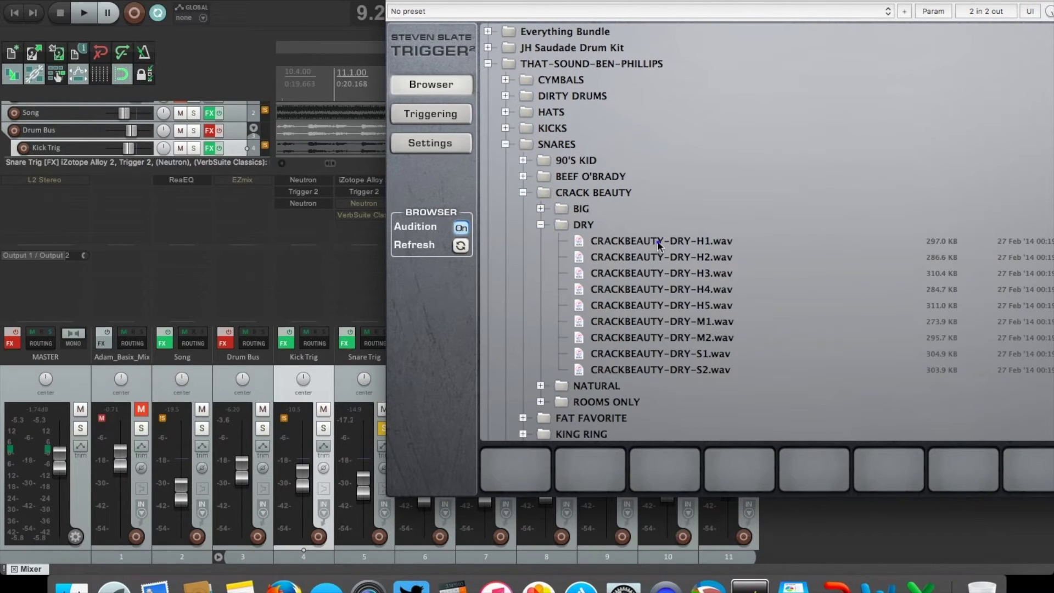
pyautogui.moveTo(659, 245); pyautogui.dragTo(538, 447)
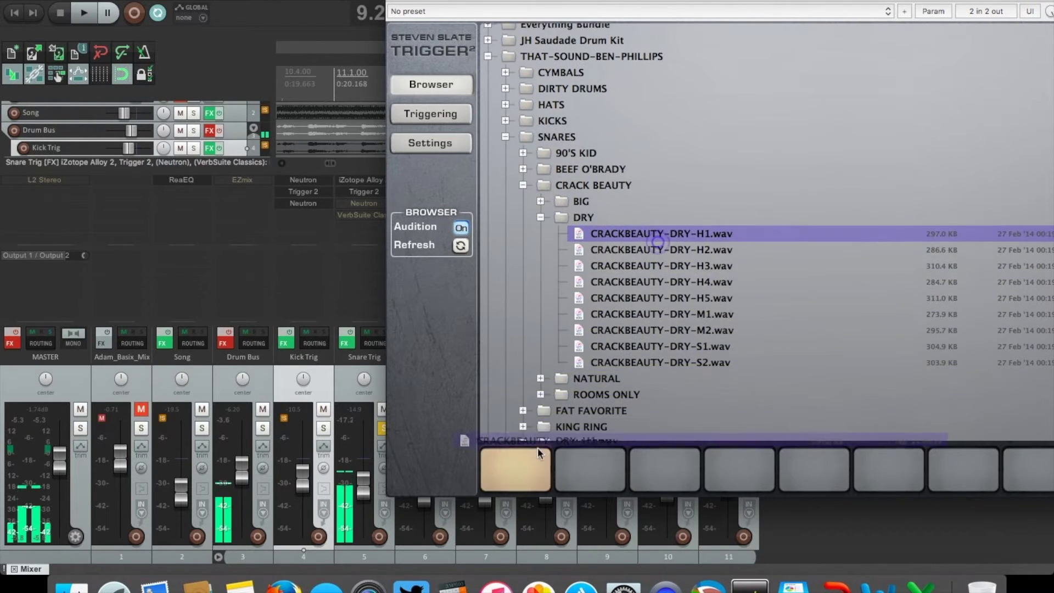
# - Load CRACKBEAUTY-ROOMS-H1.wav from the ROOMS ONLY folder into the second sample slot
pyautogui.click(541, 216)
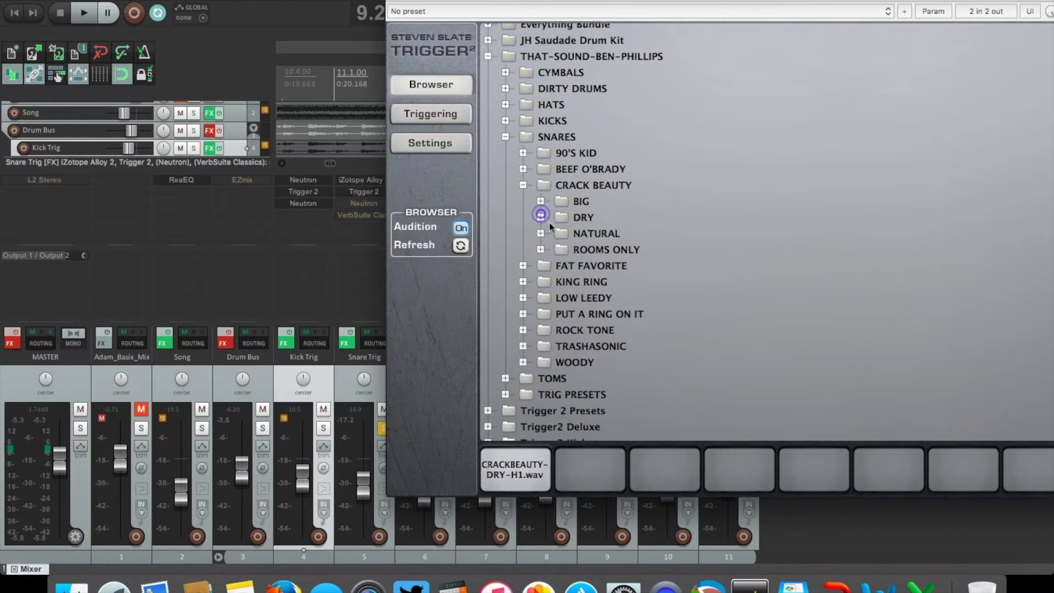
pyautogui.click(541, 250)
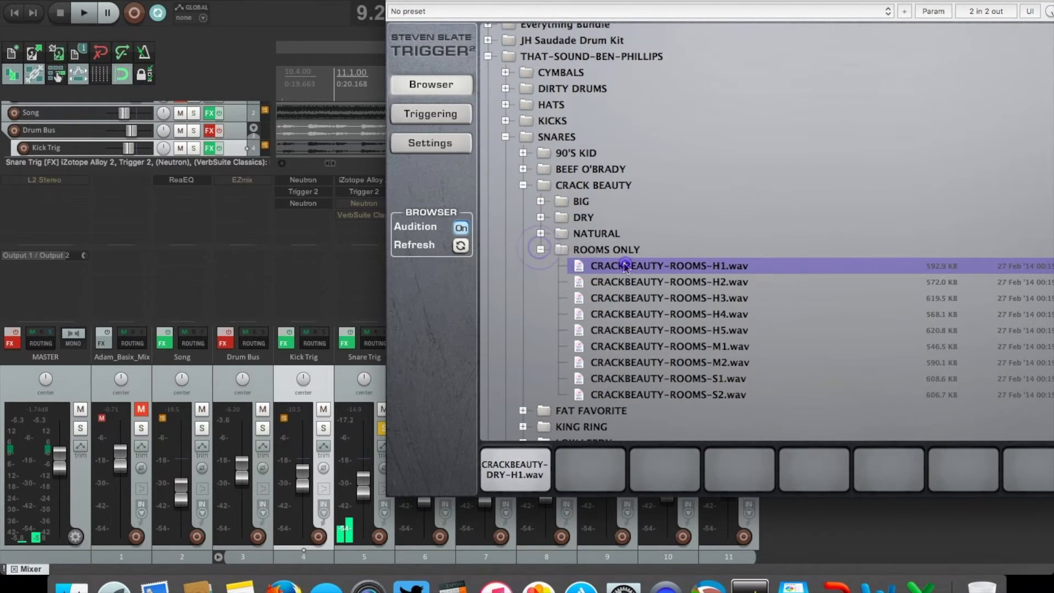
pyautogui.moveTo(626, 268); pyautogui.dragTo(598, 453)
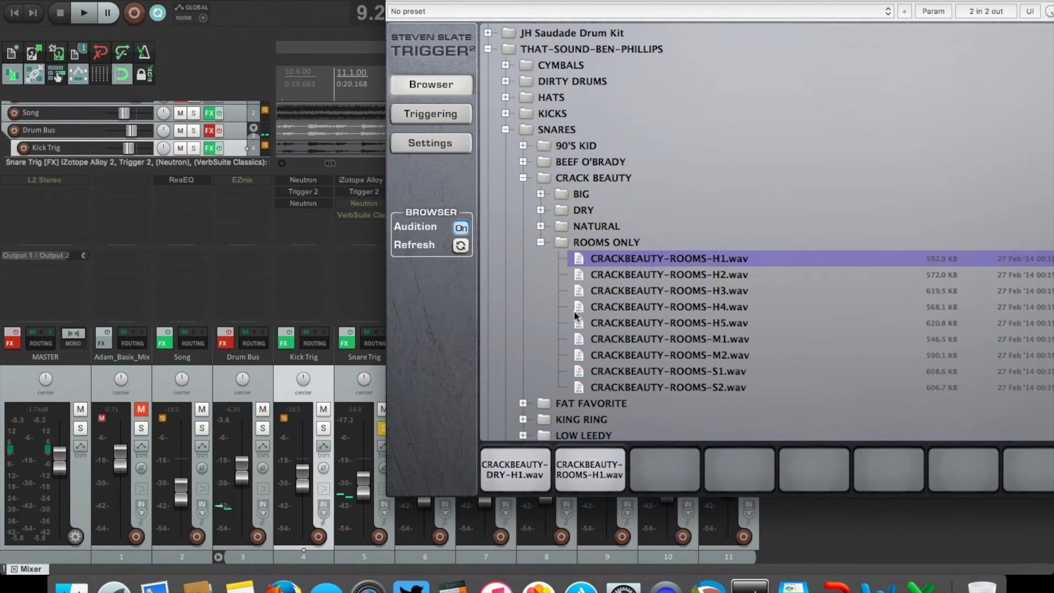
# - Audition LOW LEEDY-DRY-H1.wav from the LOW LEEDY snares' DRY folder and load it into the third sample slot
pyautogui.click(443, 120)
pyautogui.click(445, 90)
pyautogui.click(505, 130)
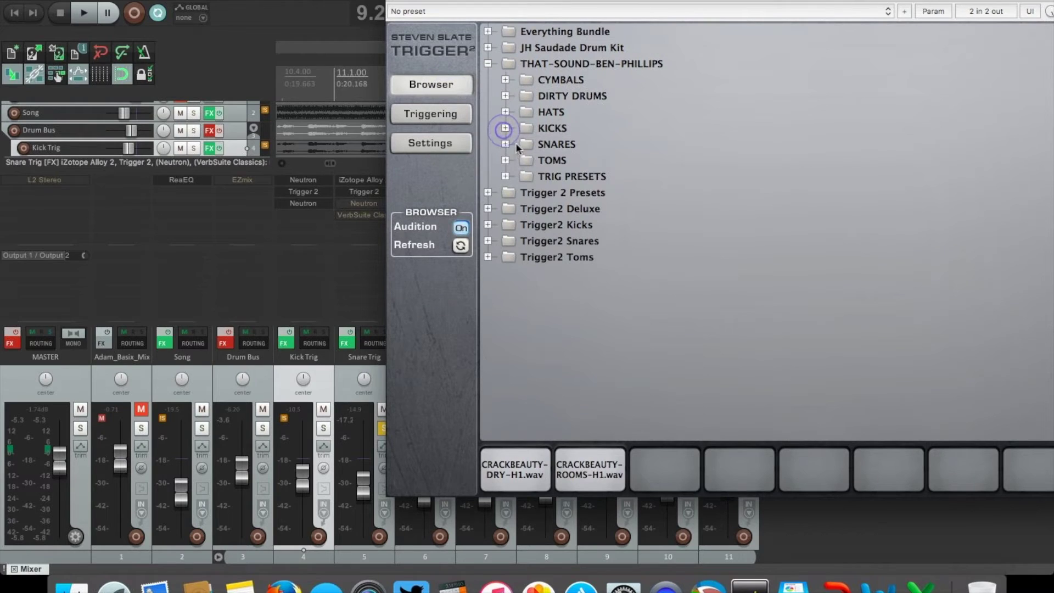
pyautogui.click(506, 128)
pyautogui.click(505, 128)
pyautogui.click(505, 144)
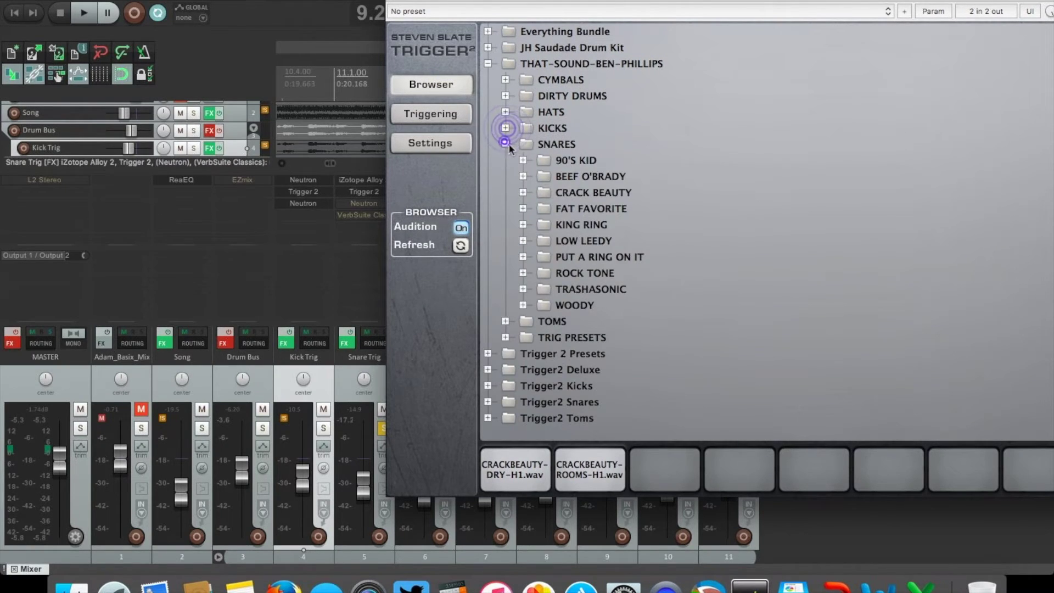
pyautogui.click(524, 240)
pyautogui.click(541, 273)
pyautogui.click(604, 287)
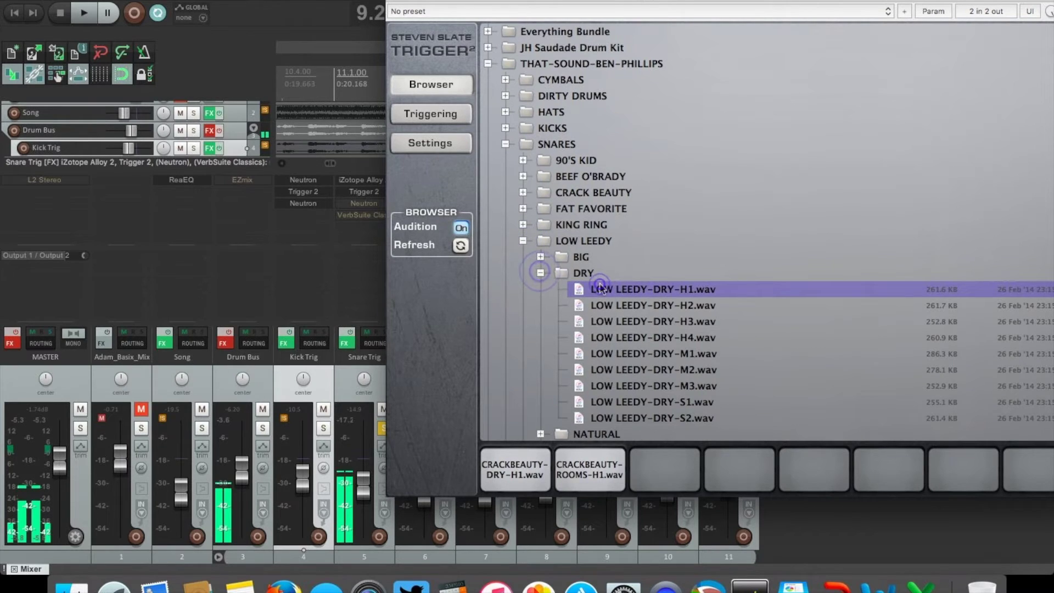
pyautogui.moveTo(652, 289); pyautogui.dragTo(659, 469)
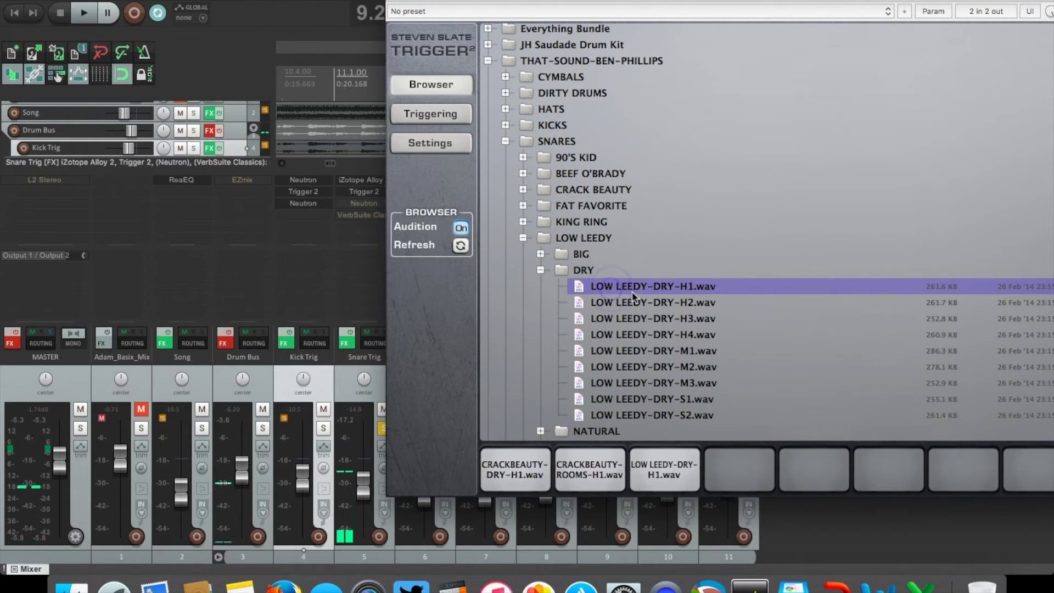
# - Load LOW LEEDY-ROOM-H1.wav from LOW LEEDY's ROOMS ONLY folder into the fourth sample slot
pyautogui.click(542, 269)
pyautogui.click(541, 302)
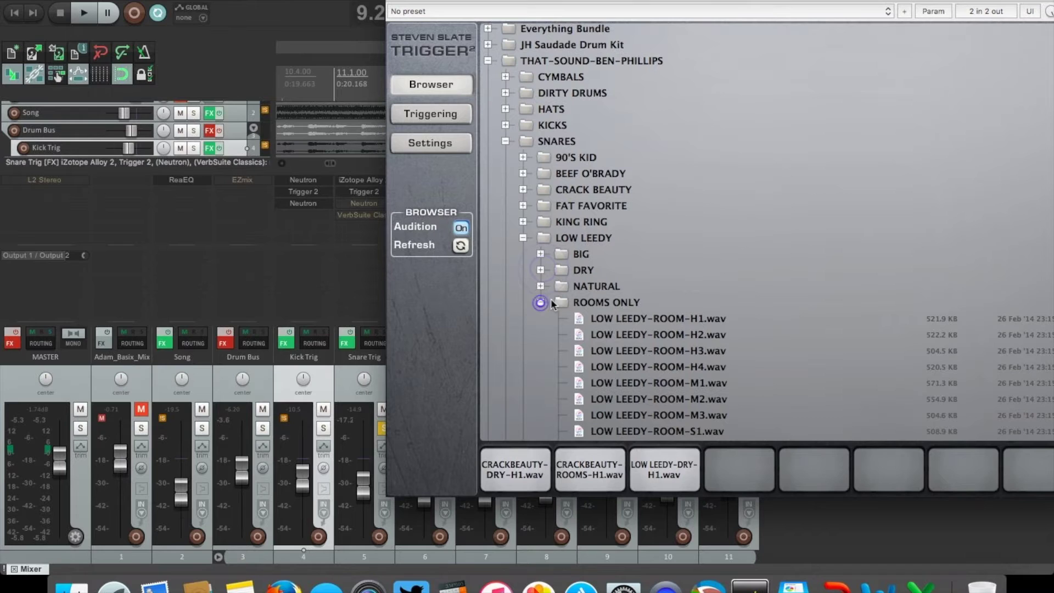
pyautogui.click(648, 320)
pyautogui.moveTo(648, 320); pyautogui.dragTo(714, 464)
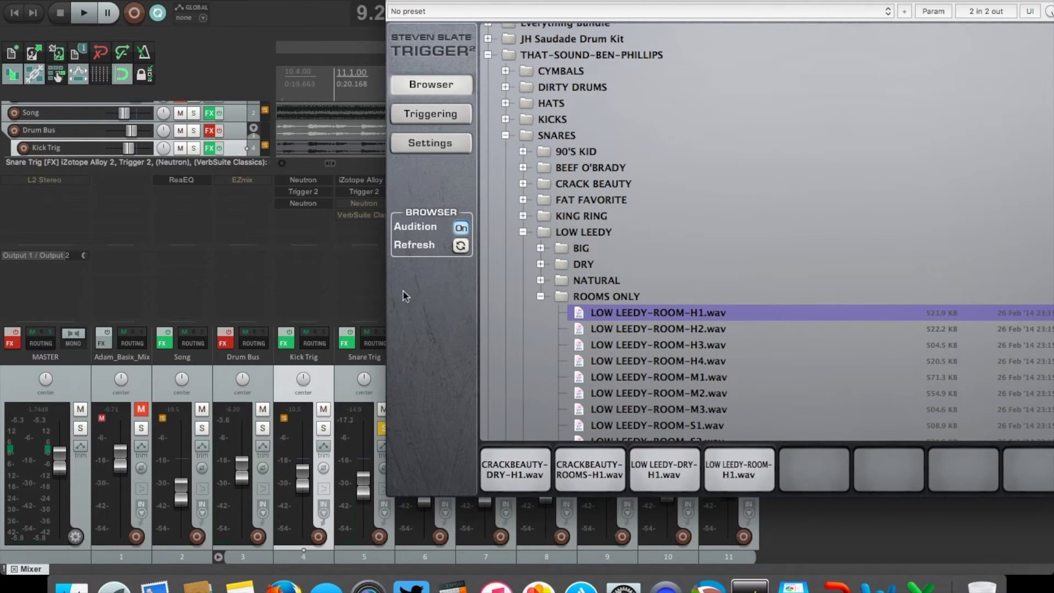
# - Play the soloed snare trigger with its loaded samples and return playback to the project's start
pyautogui.press('space')
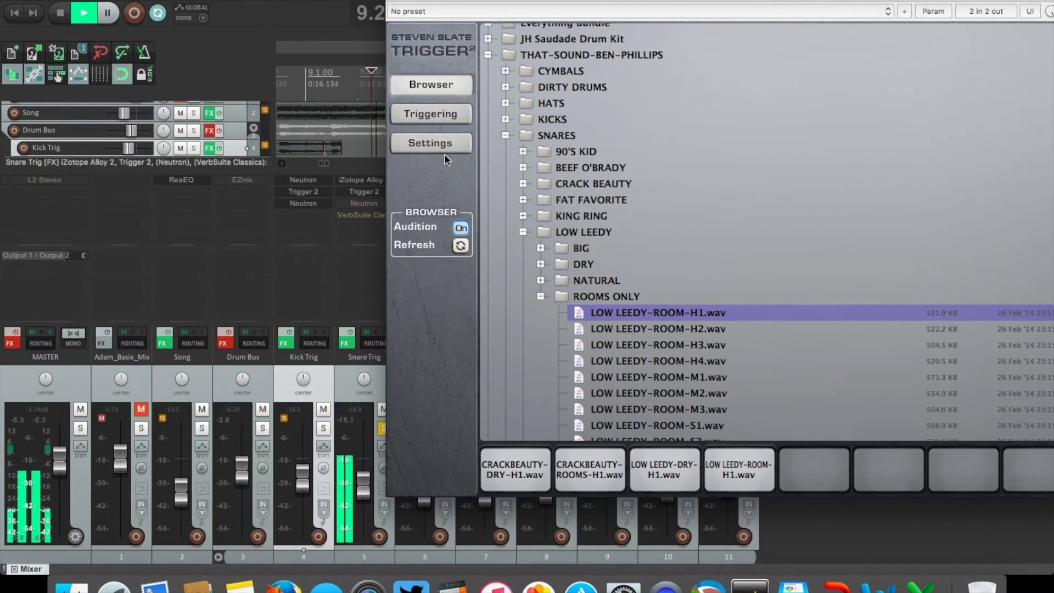
pyautogui.moveTo(485, 3); pyautogui.dragTo(459, 0)
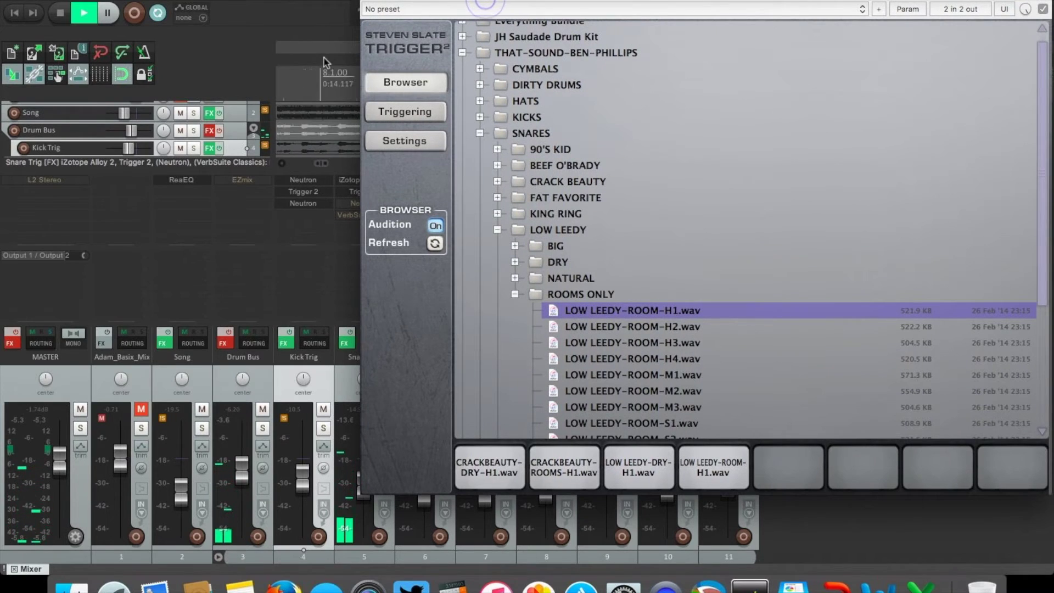
pyautogui.click(10, 14)
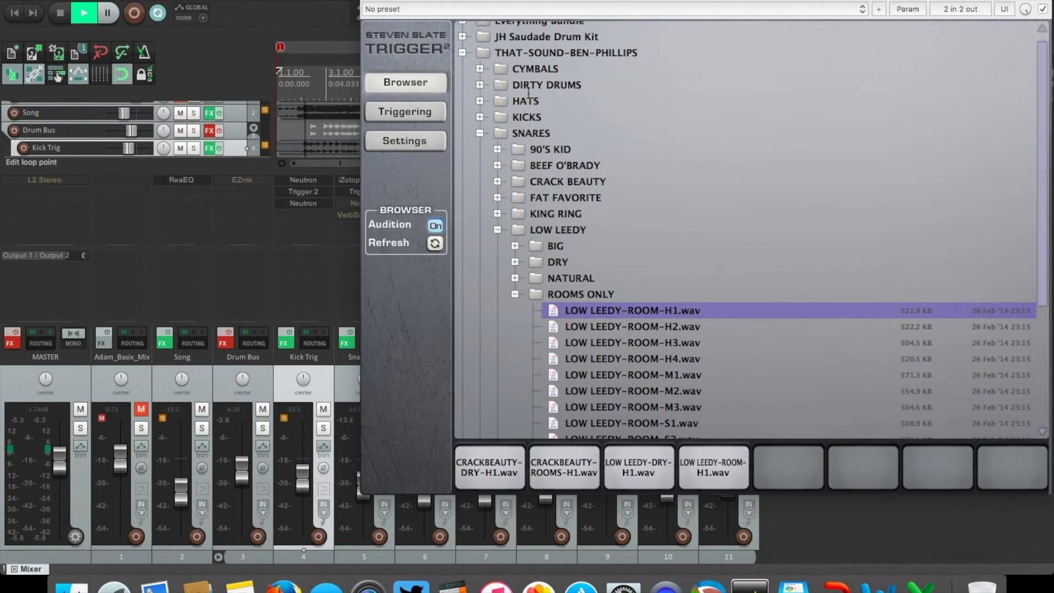
# - Balance the four snare samples in Trigger 2's mixer during playback, setting their levels to 10.55, 2.50, 8.14 and 2.95 dB
pyautogui.click(405, 111)
pyautogui.moveTo(539, 302); pyautogui.dragTo(539, 277)
pyautogui.moveTo(466, 263); pyautogui.dragTo(470, 258)
pyautogui.moveTo(539, 278); pyautogui.dragTo(540, 266)
pyautogui.moveTo(688, 267); pyautogui.dragTo(688, 301)
pyautogui.moveTo(614, 301); pyautogui.dragTo(613, 274)
pyautogui.moveTo(688, 299); pyautogui.dragTo(688, 283)
pyautogui.moveTo(540, 267); pyautogui.dragTo(540, 263)
pyautogui.moveTo(613, 274); pyautogui.dragTo(610, 282)
pyautogui.moveTo(539, 257); pyautogui.dragTo(538, 317)
pyautogui.moveTo(614, 283); pyautogui.dragTo(613, 269)
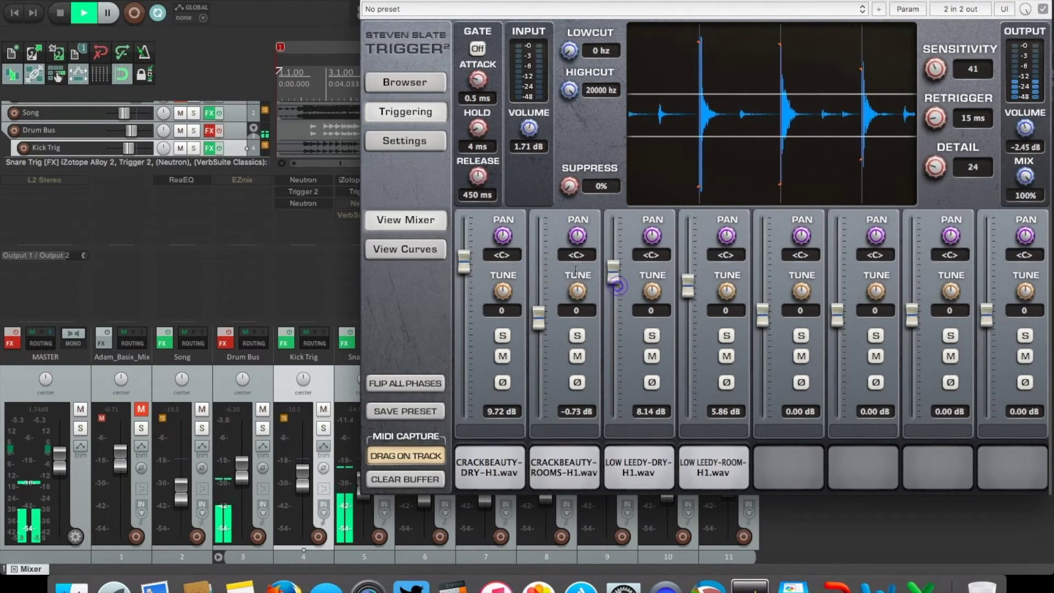
pyautogui.moveTo(464, 262); pyautogui.dragTo(464, 256)
pyautogui.moveTo(539, 318); pyautogui.dragTo(539, 301)
pyautogui.moveTo(688, 284); pyautogui.dragTo(687, 300)
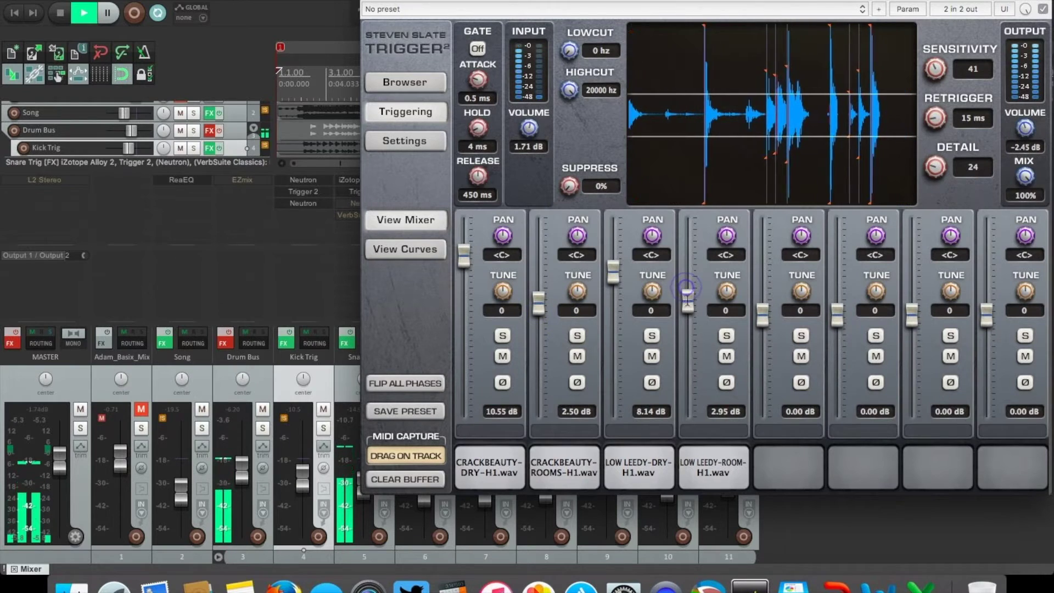
# - Close the snare trigger's plugin window and mute the RackTom, Racktom2 and Floor Tom Trig tracks while playing the full mix
pyautogui.press('Escape')
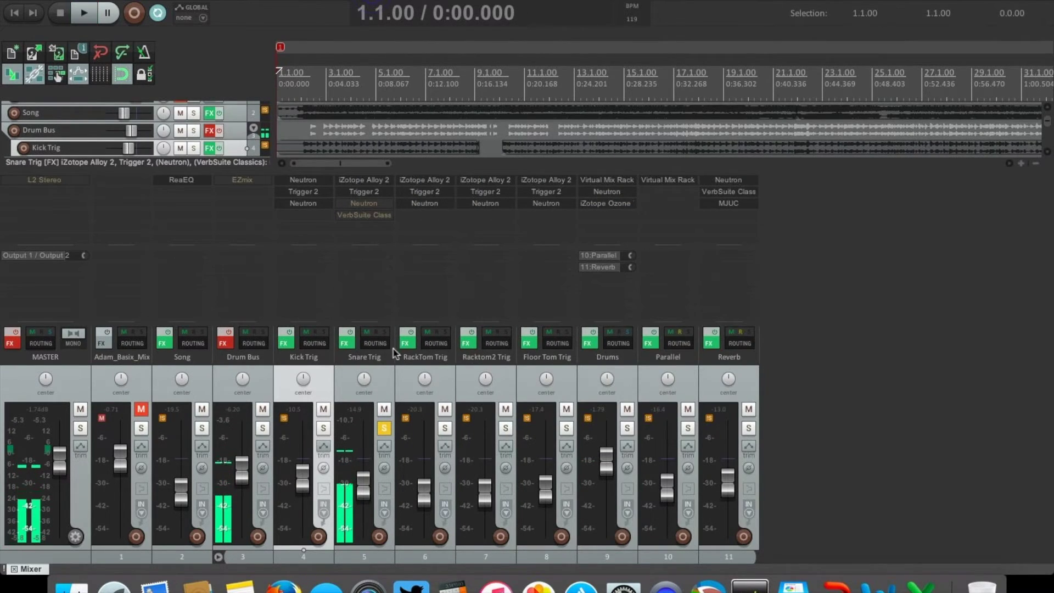
pyautogui.press('space')
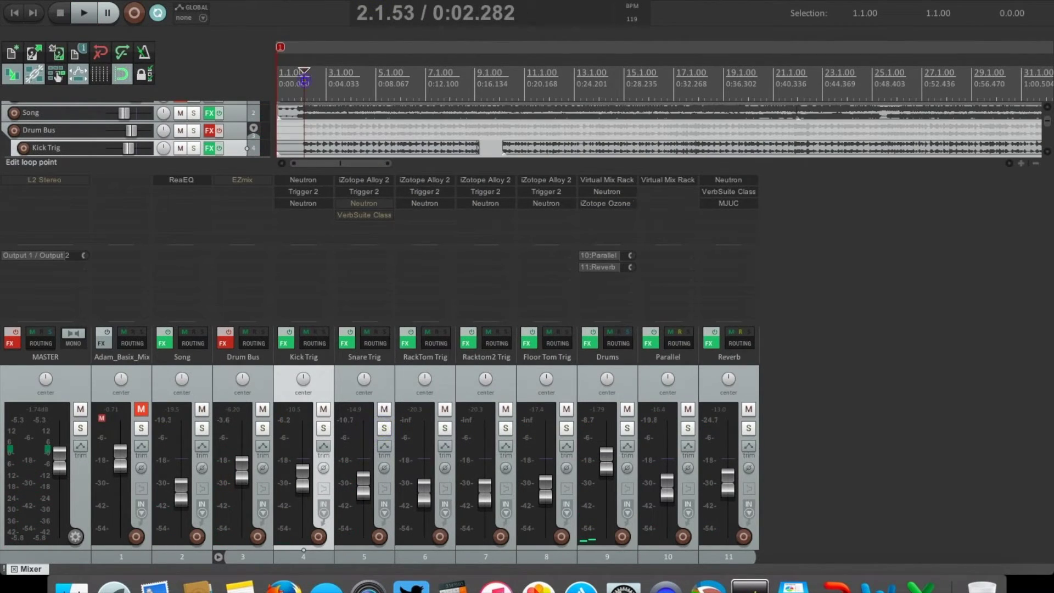
pyautogui.click(451, 376)
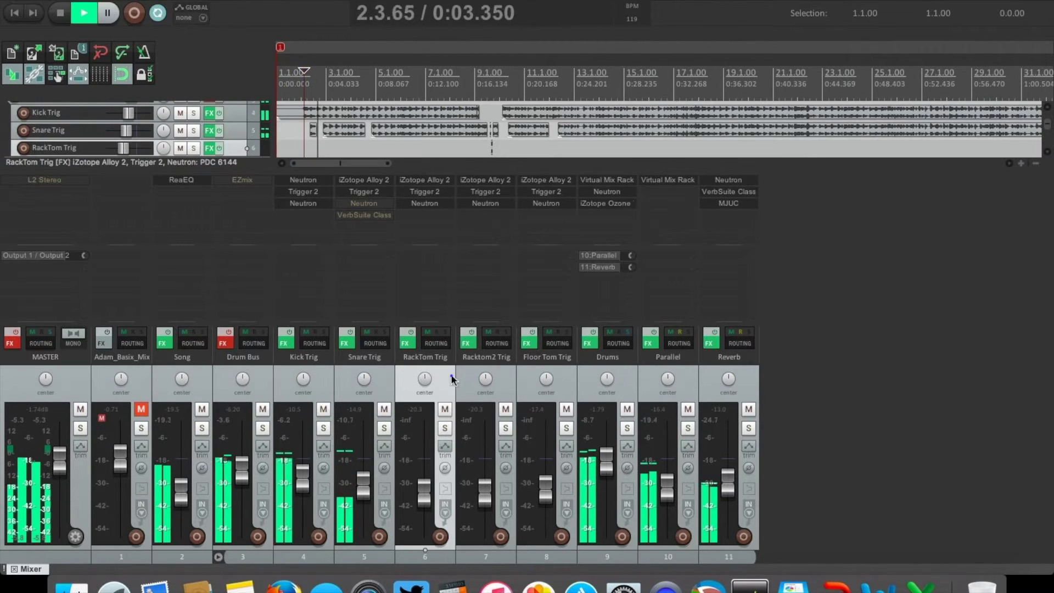
pyautogui.keyDown('shift'); pyautogui.click(569, 379); pyautogui.keyUp('shift')
pyautogui.click(566, 409)
# - Raise the Snare Trig level to -12.2 dB and compare the mix with the track muted and soloed
pyautogui.moveTo(375, 475); pyautogui.dragTo(375, 471)
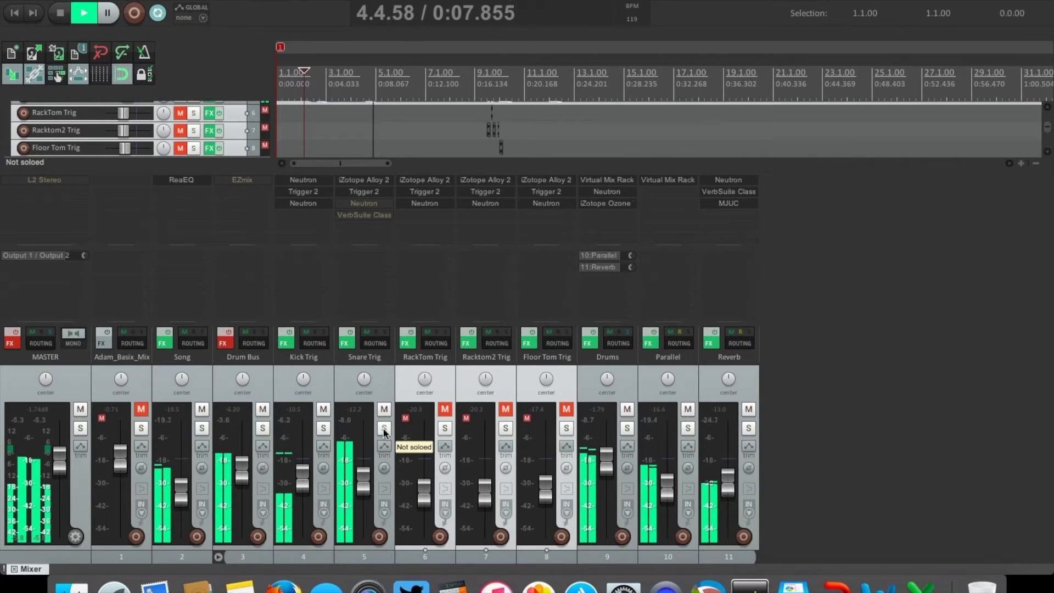
pyautogui.click(385, 410)
pyautogui.click(385, 410)
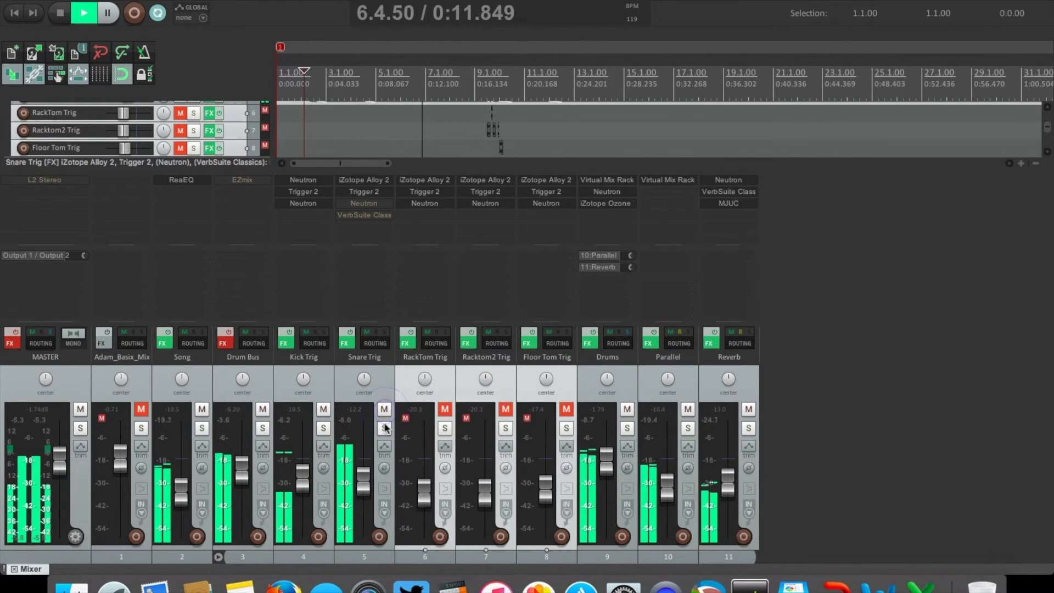
pyautogui.click(384, 428)
pyautogui.click(384, 427)
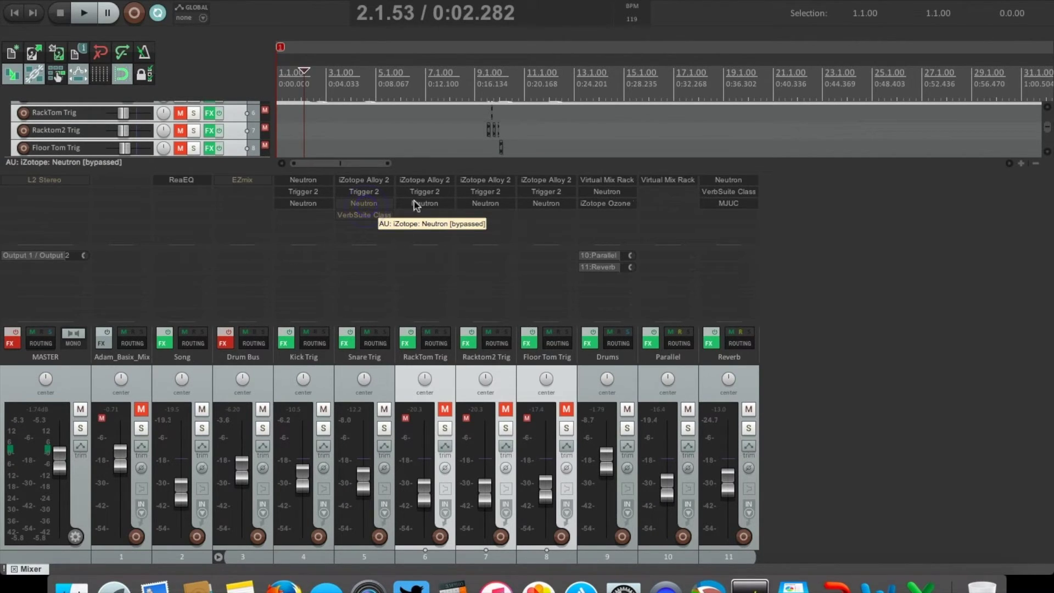
# - Review the Equalizer, Transient Shaper, Exciter and Compressor 1 modules in the Snare Trig's Neutron plugin
pyautogui.click(483, 199)
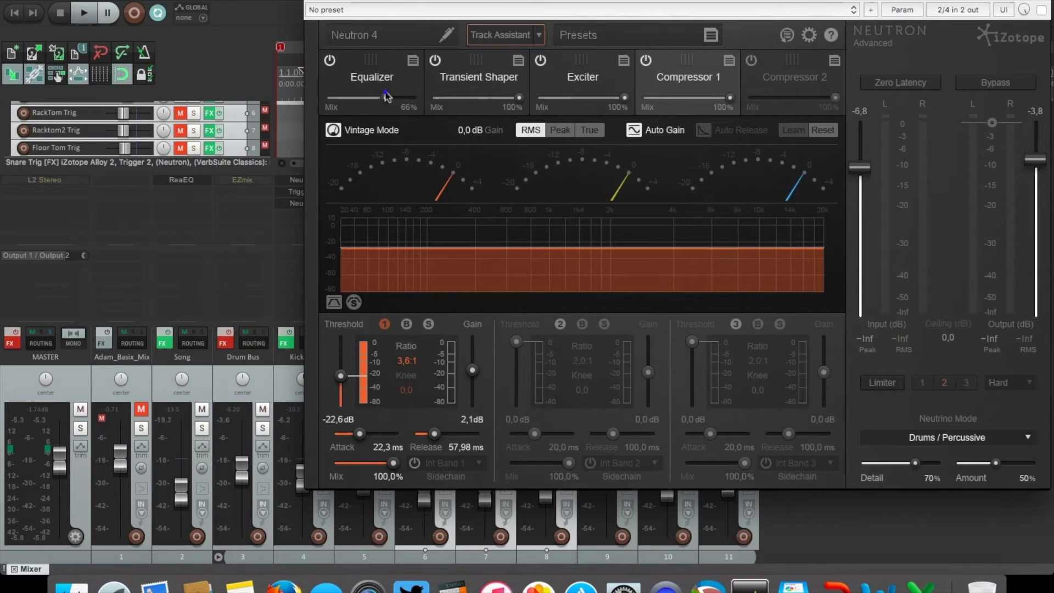
pyautogui.click(379, 73)
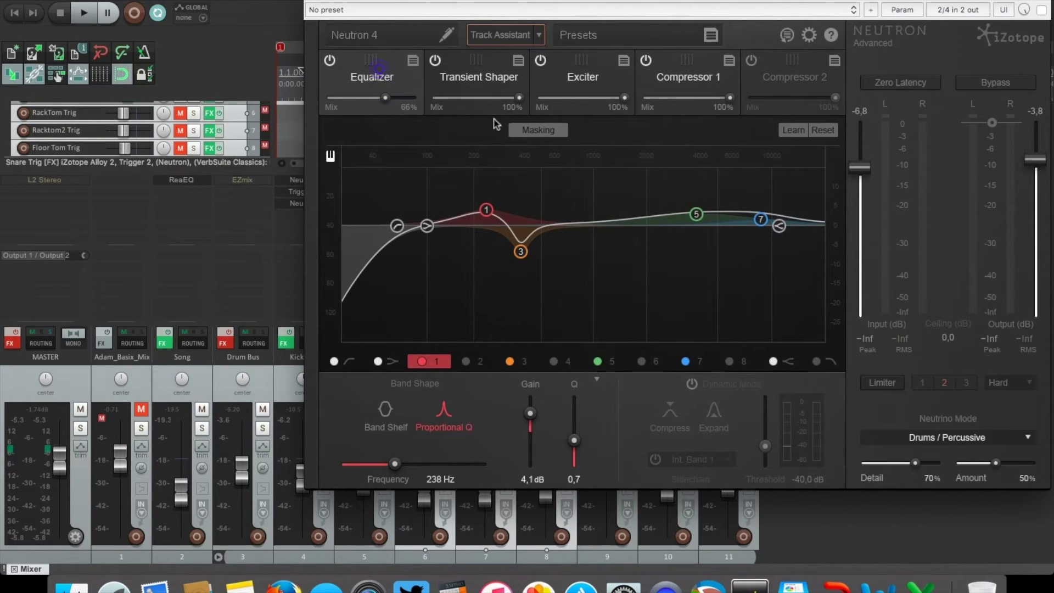
pyautogui.click(512, 81)
pyautogui.click(589, 81)
pyautogui.click(679, 77)
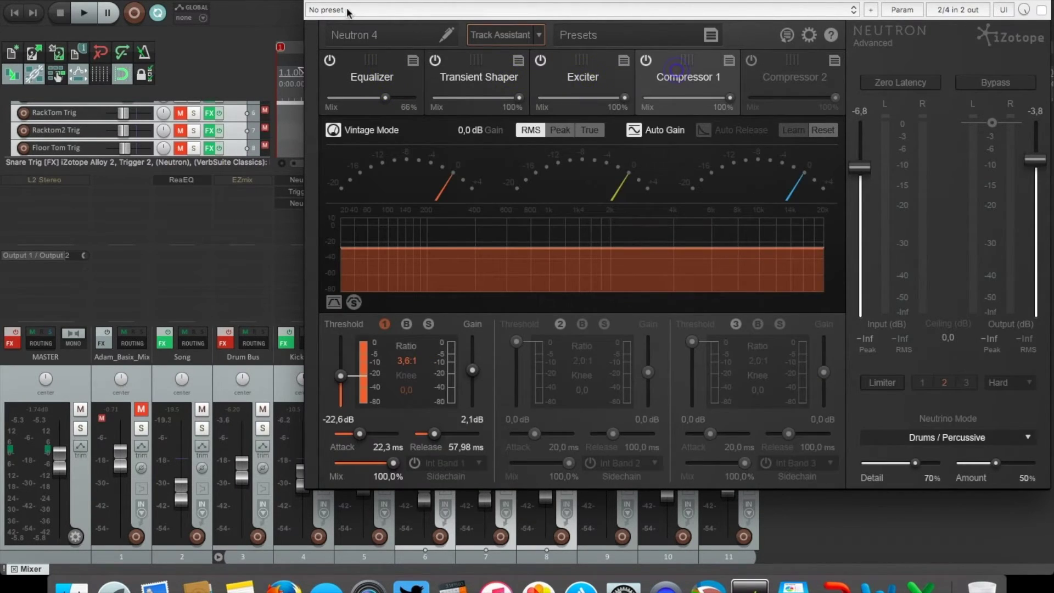
pyautogui.click(318, 2)
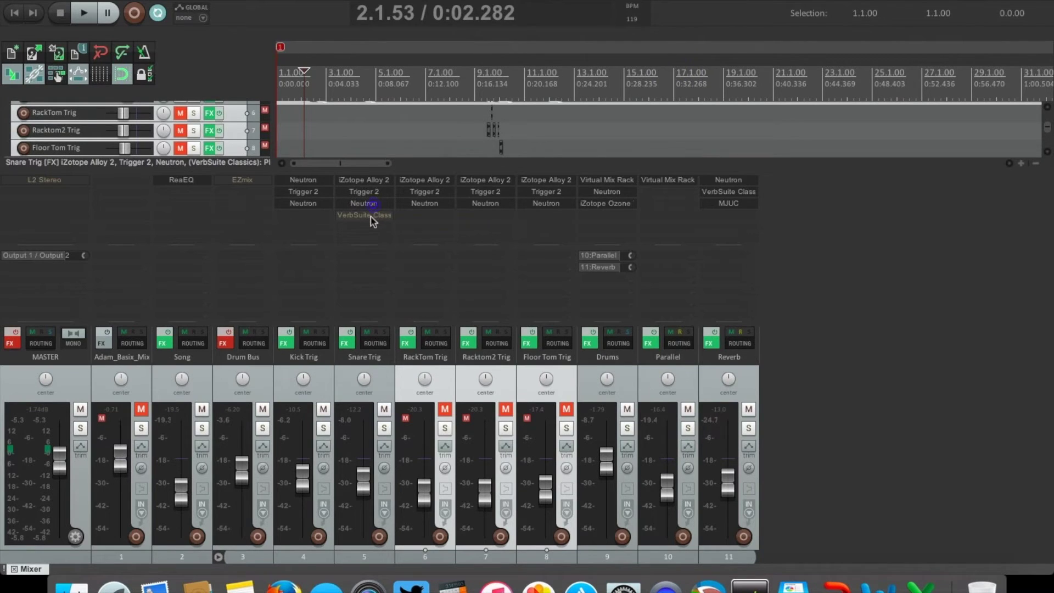
# - Inspect the Wide Snare Plate preset in the Snare Trig's bypassed VerbSuite Classics reverb
pyautogui.click(367, 215)
pyautogui.moveTo(453, 29); pyautogui.dragTo(389, 268)
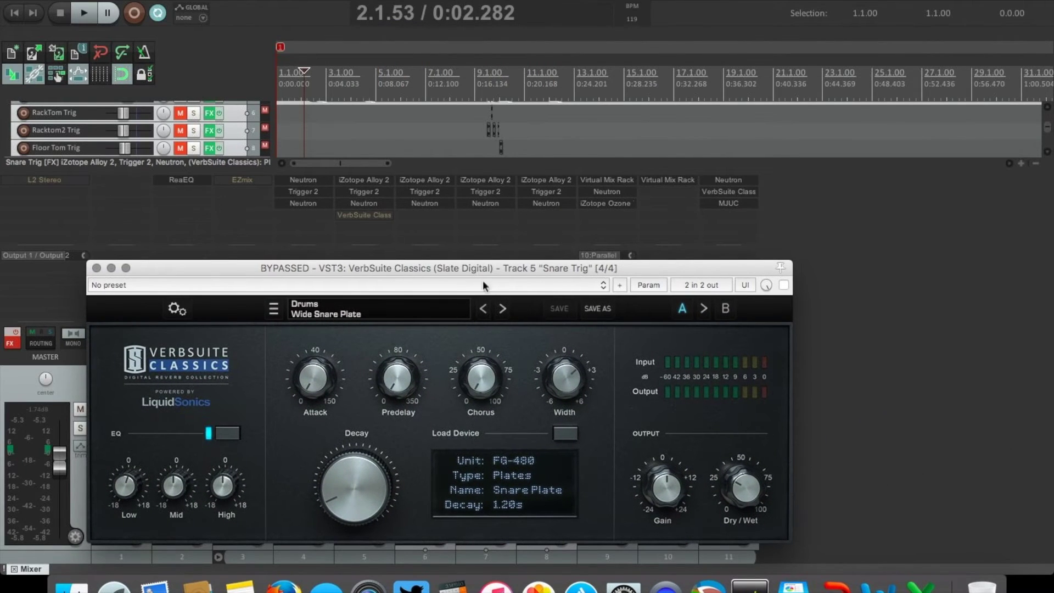
pyautogui.click(369, 216)
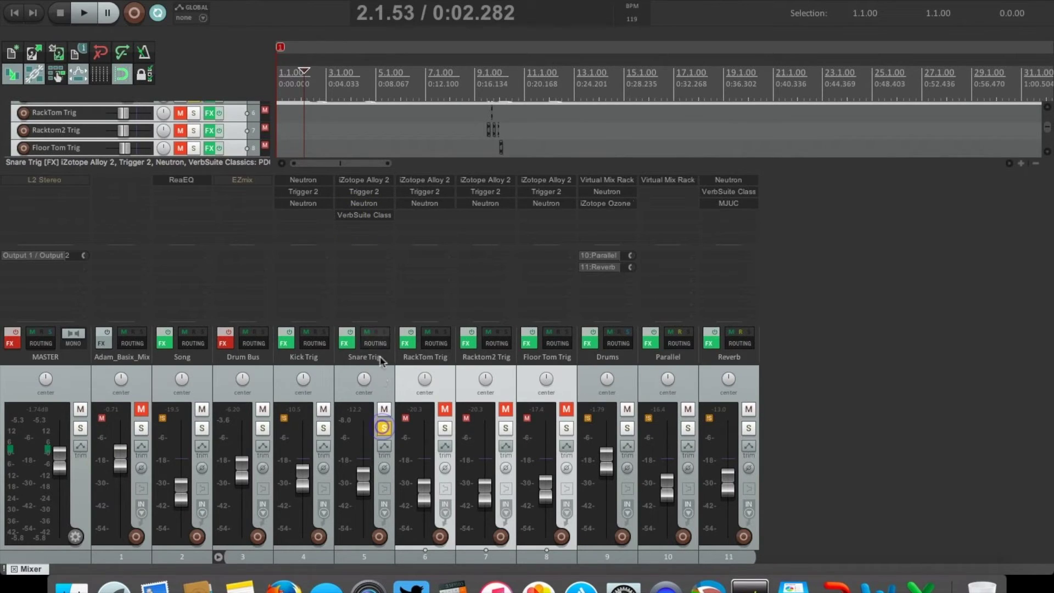
# - Enable Neutron and VerbSuite Classics on the soloed Snare Trig while raising its level to -2.99 dB, and unsolo the track
pyautogui.keyDown('shift'); pyautogui.click(358, 204); pyautogui.keyUp('shift')
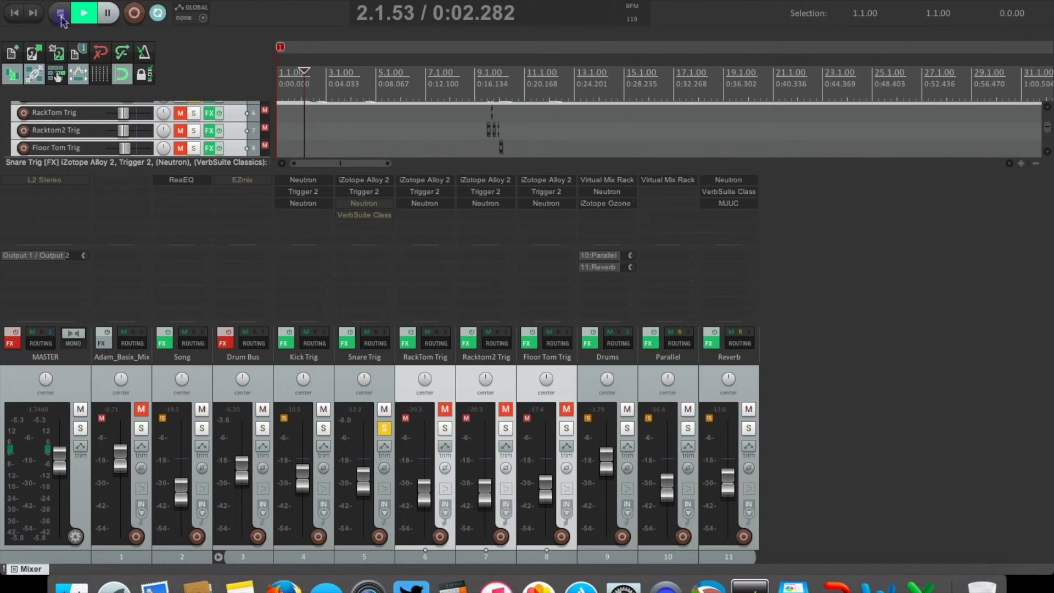
pyautogui.keyDown('shift'); pyautogui.click(365, 204); pyautogui.keyUp('shift')
pyautogui.moveTo(364, 487); pyautogui.dragTo(361, 462)
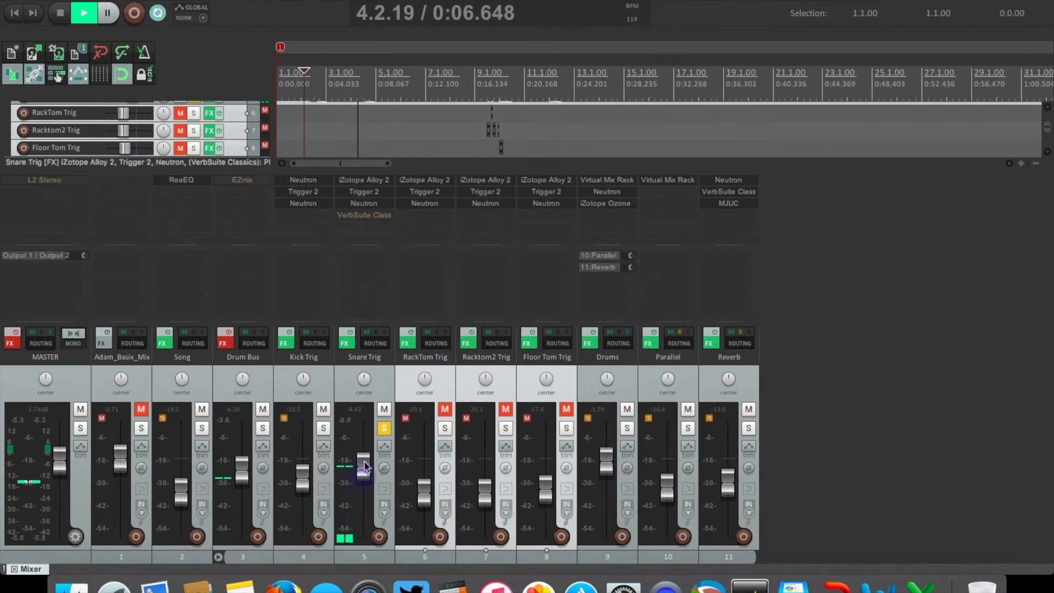
pyautogui.keyDown('shift'); pyautogui.click(363, 215); pyautogui.keyUp('shift')
pyautogui.moveTo(363, 470); pyautogui.dragTo(362, 466)
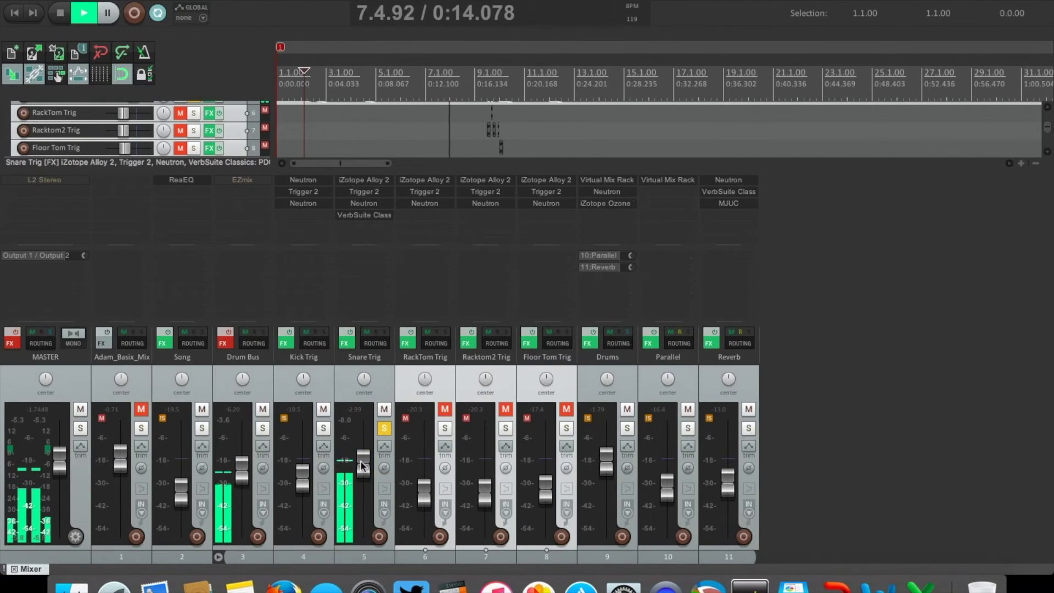
pyautogui.press('space')
pyautogui.click(383, 428)
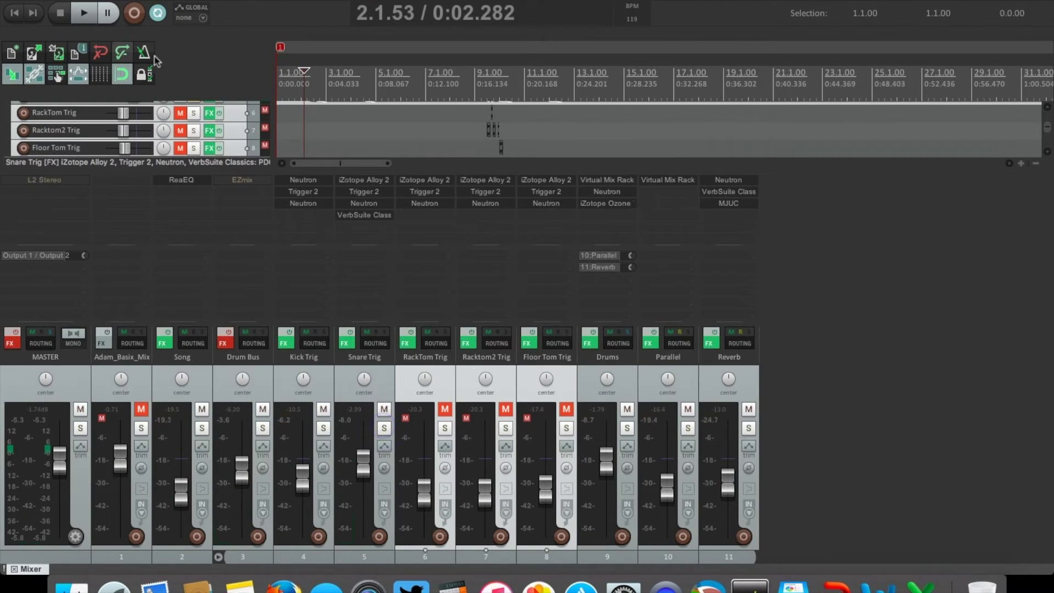
# - Rebalance the triggers in the full mix during playback, setting Kick Trig to -8.53 dB and Snare Trig to -5.94 dB
pyautogui.press('space')
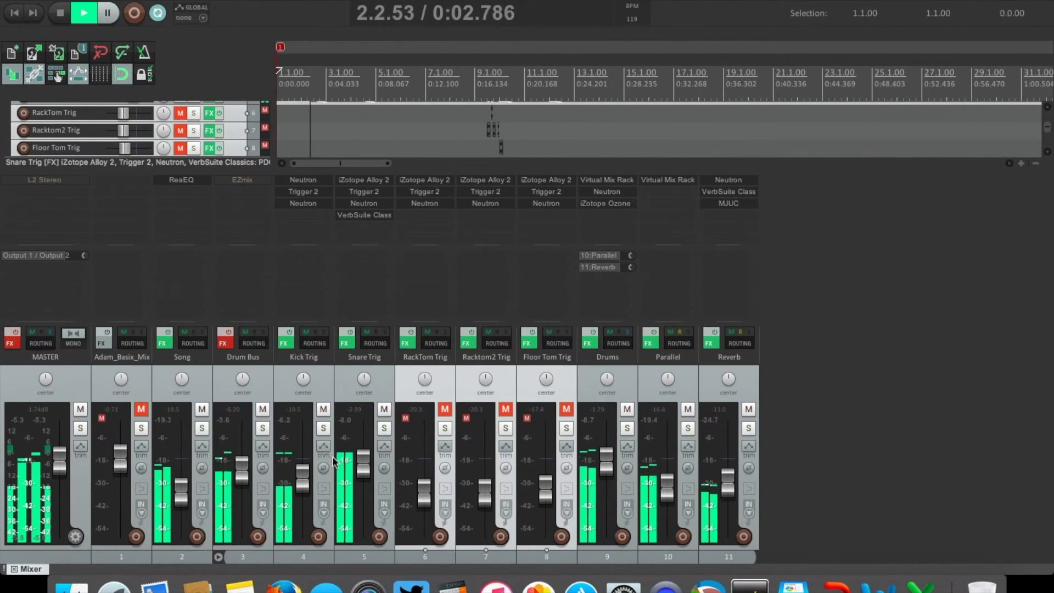
pyautogui.moveTo(303, 475); pyautogui.dragTo(362, 475)
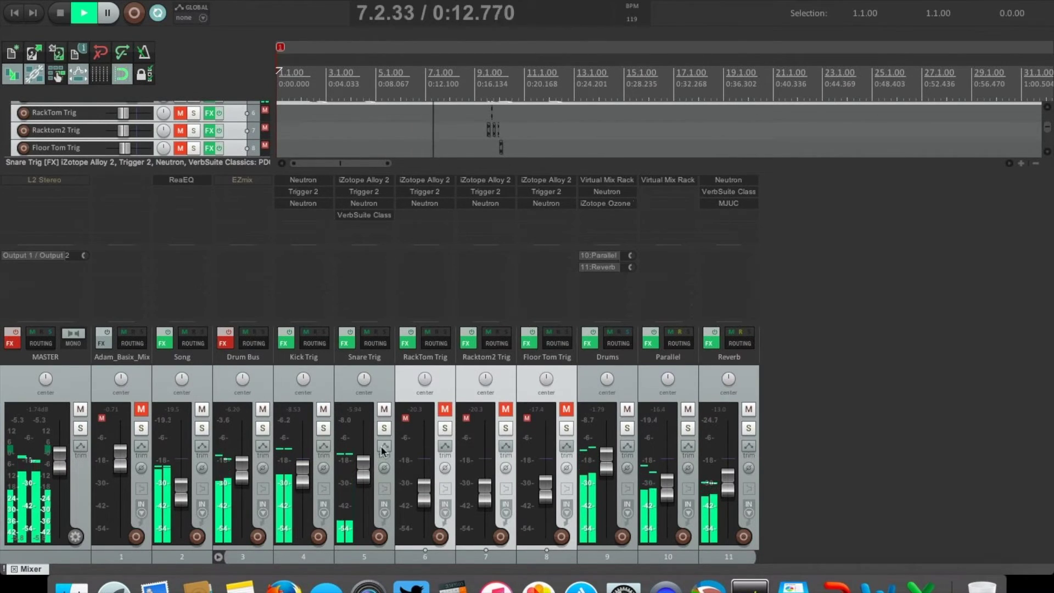
pyautogui.press('space')
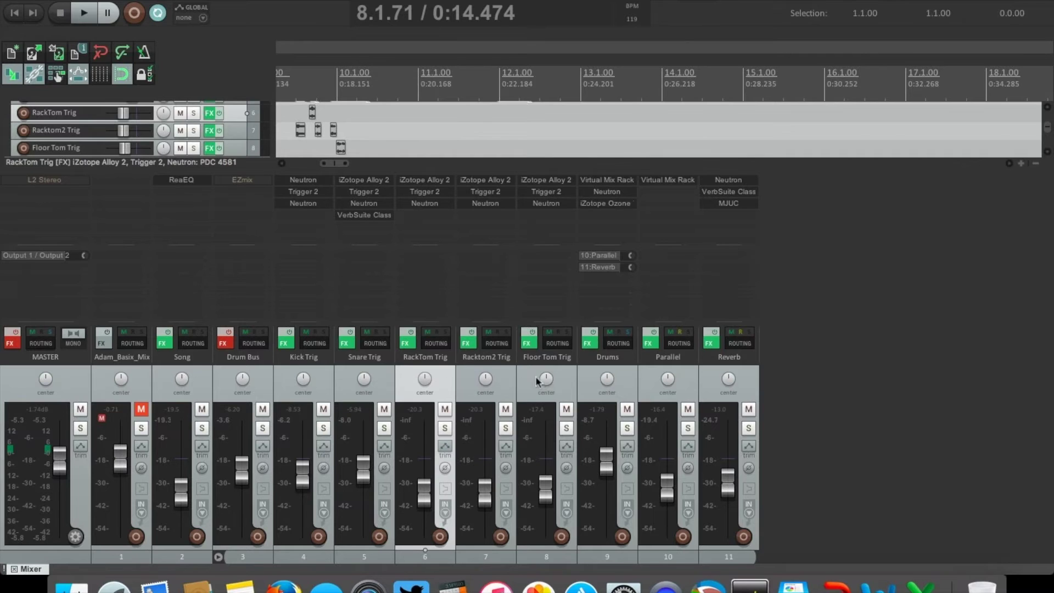
# - Mute the Parallel and Reverb tracks and select the Drums track
pyautogui.click(648, 388)
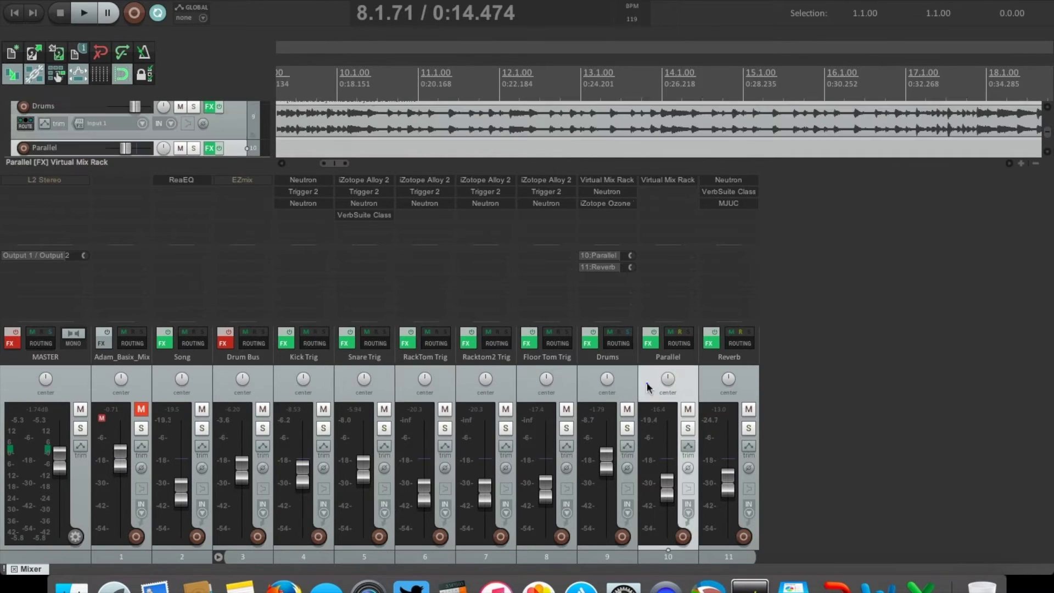
pyautogui.click(715, 382)
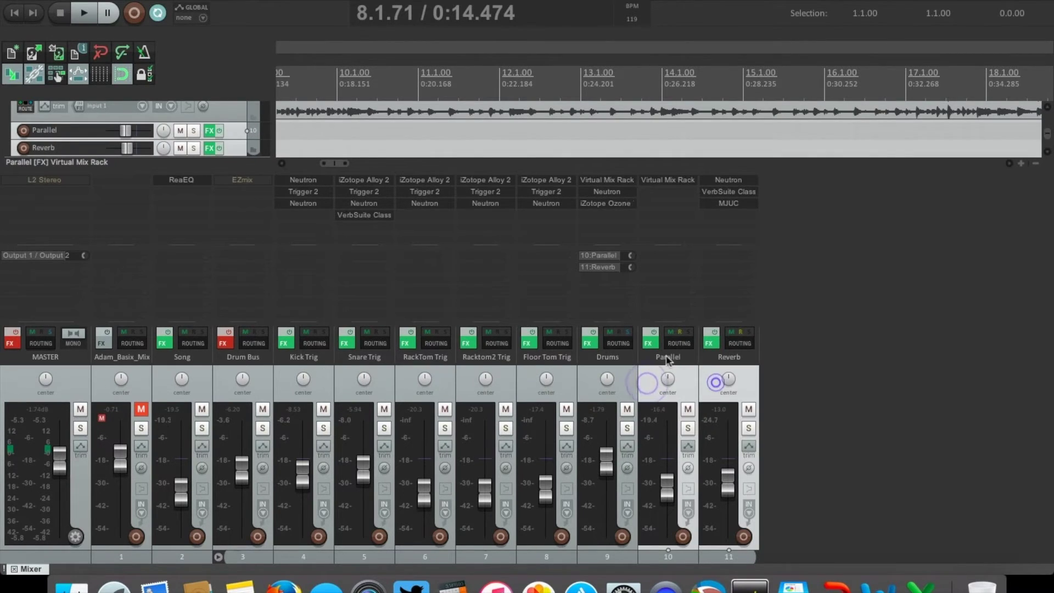
pyautogui.click(688, 410)
pyautogui.click(749, 410)
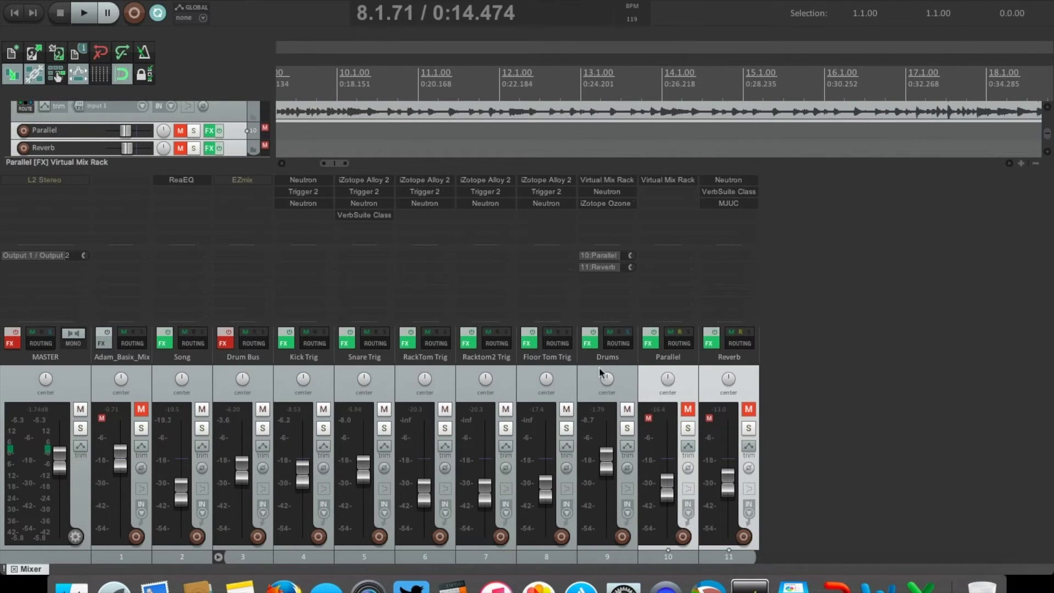
pyautogui.click(623, 373)
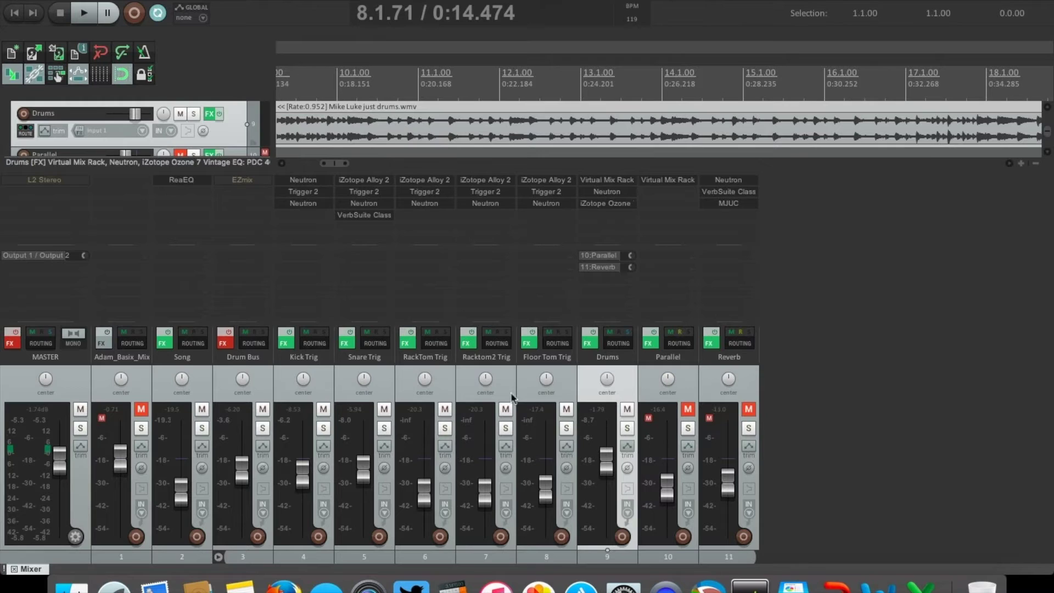
# - Return to the project's start, solo the Drum Bus and enable its EZmix effect during playback
pyautogui.click(263, 377)
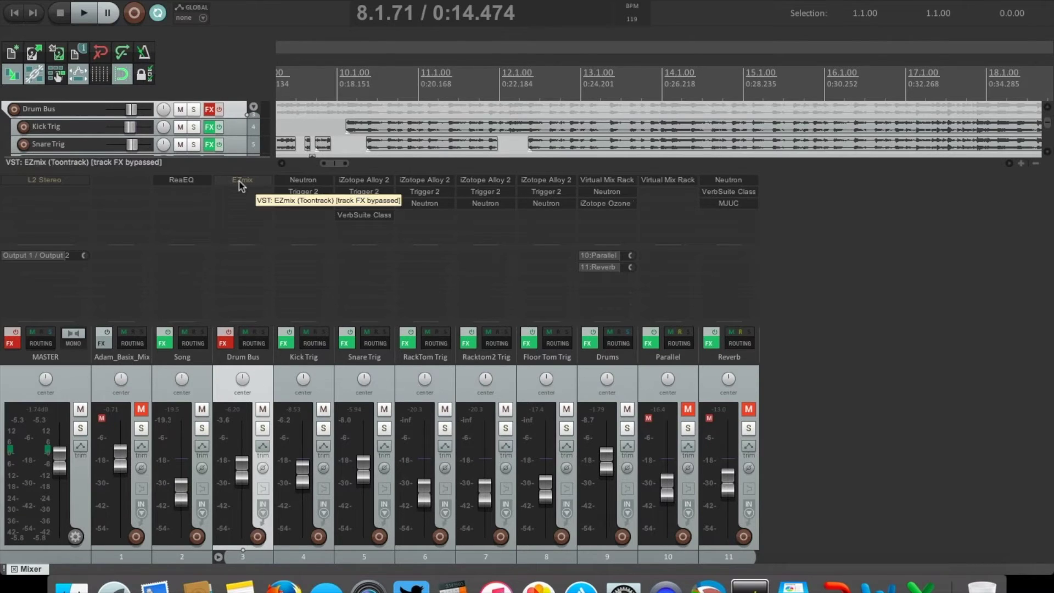
pyautogui.click(22, 12)
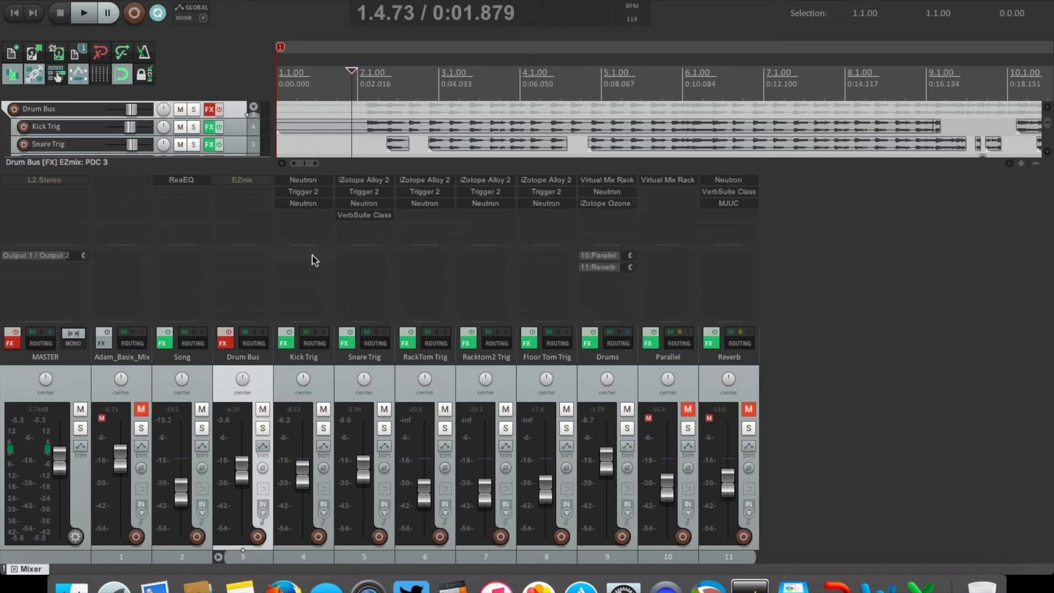
pyautogui.click(263, 427)
pyautogui.click(225, 332)
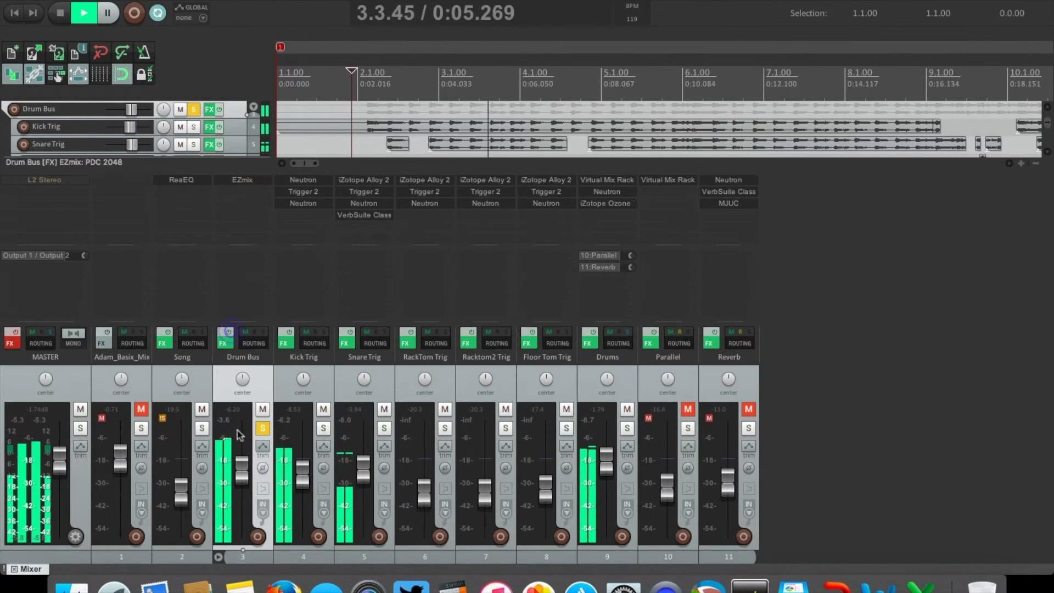
# - Lower the Drum Bus to -8.15 dB, compare it with EZmix bypassed and enabled, and unsolo it
pyautogui.scroll(-4, 246, 469)
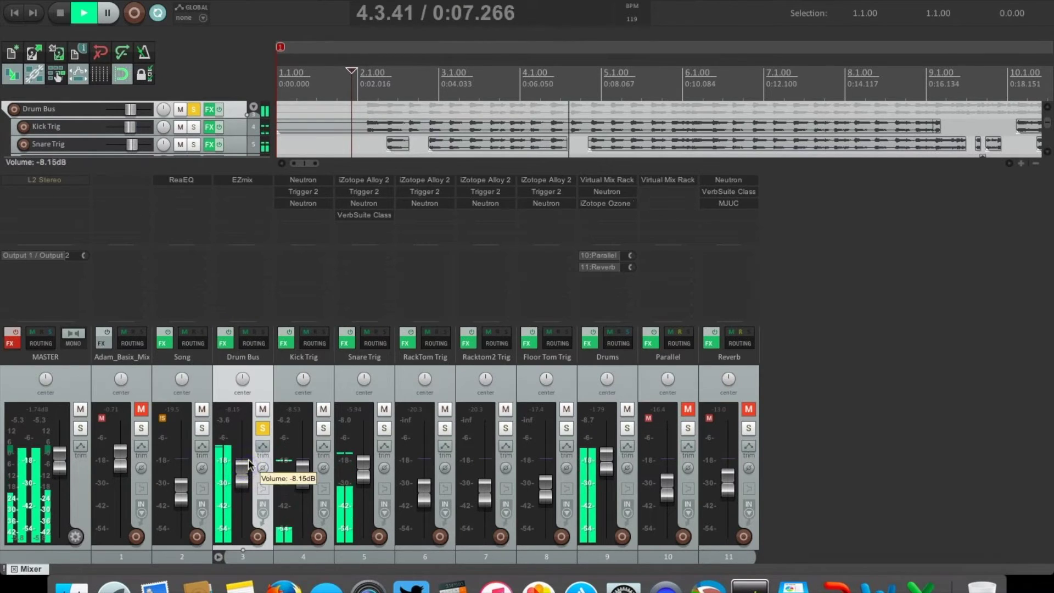
pyautogui.click(228, 331)
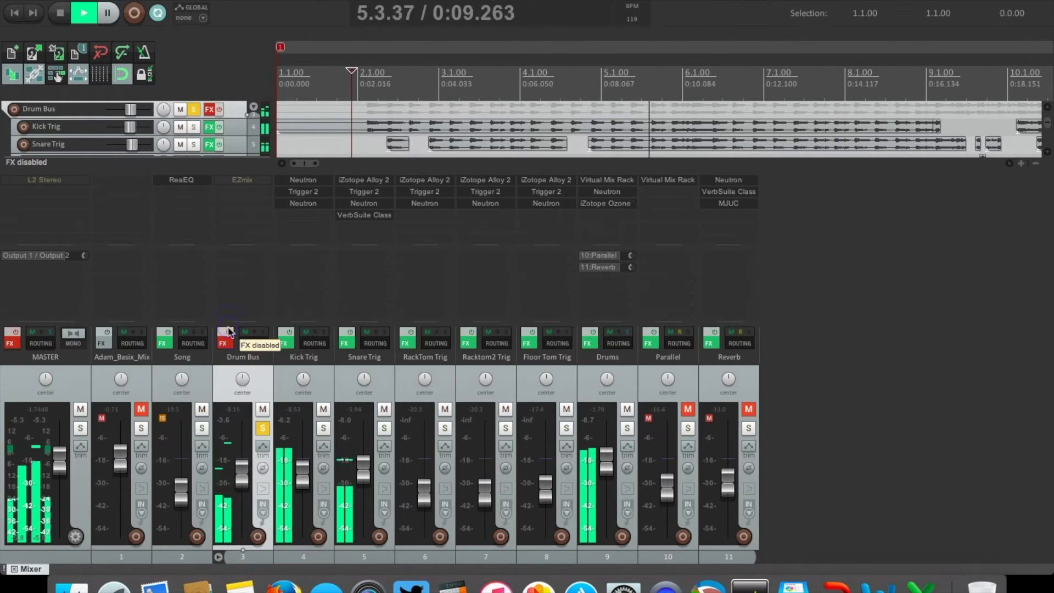
pyautogui.click(228, 332)
pyautogui.click(261, 426)
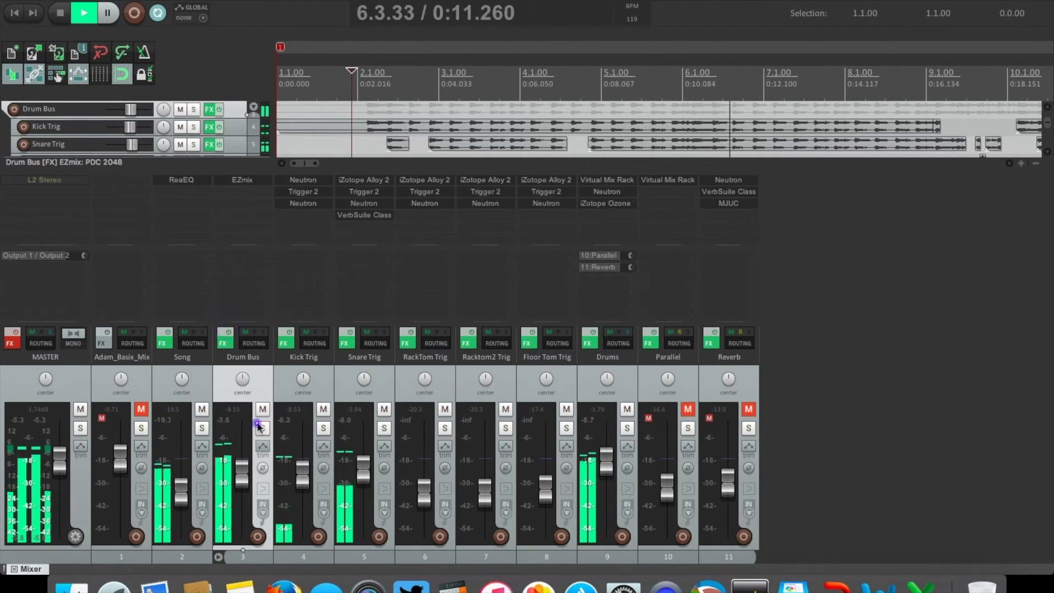
# - Balance the song against the drums during playback, setting Song to -16.9 dB and Drum Bus to -10.6 dB
pyautogui.click(181, 484)
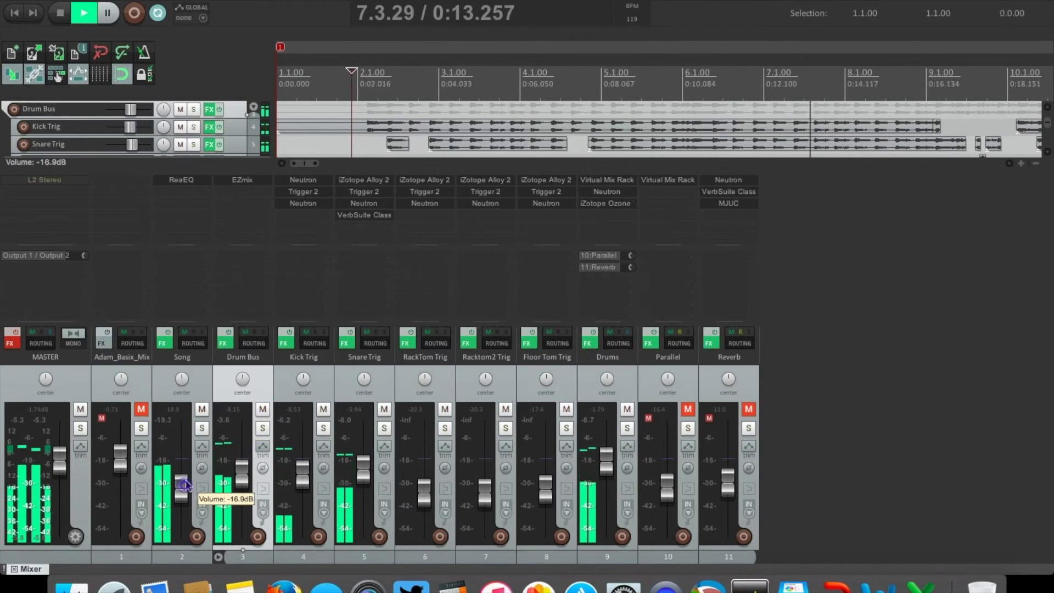
pyautogui.moveTo(245, 478); pyautogui.dragTo(246, 484)
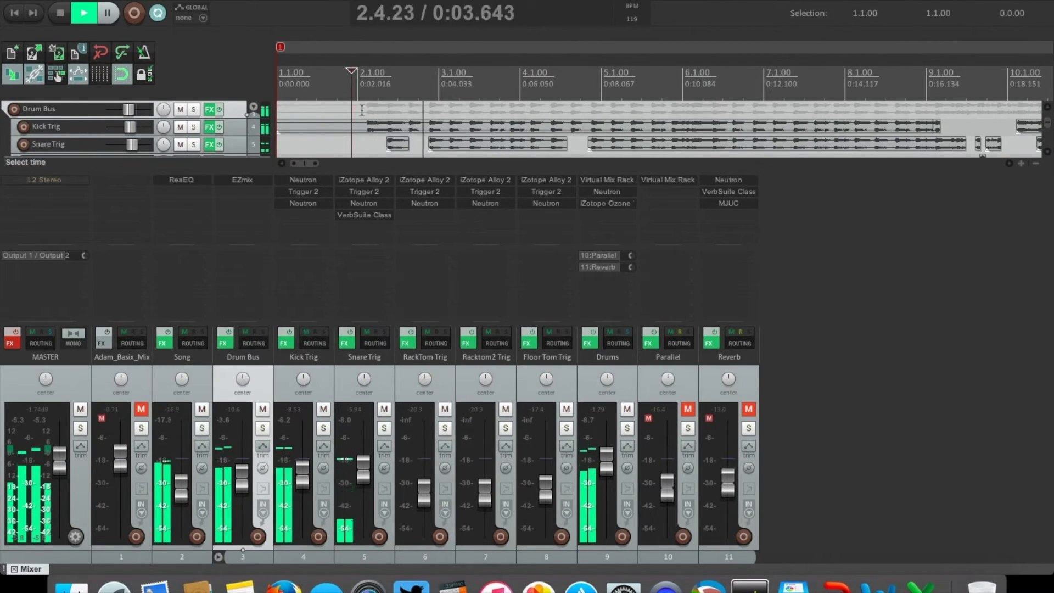
pyautogui.press('space')
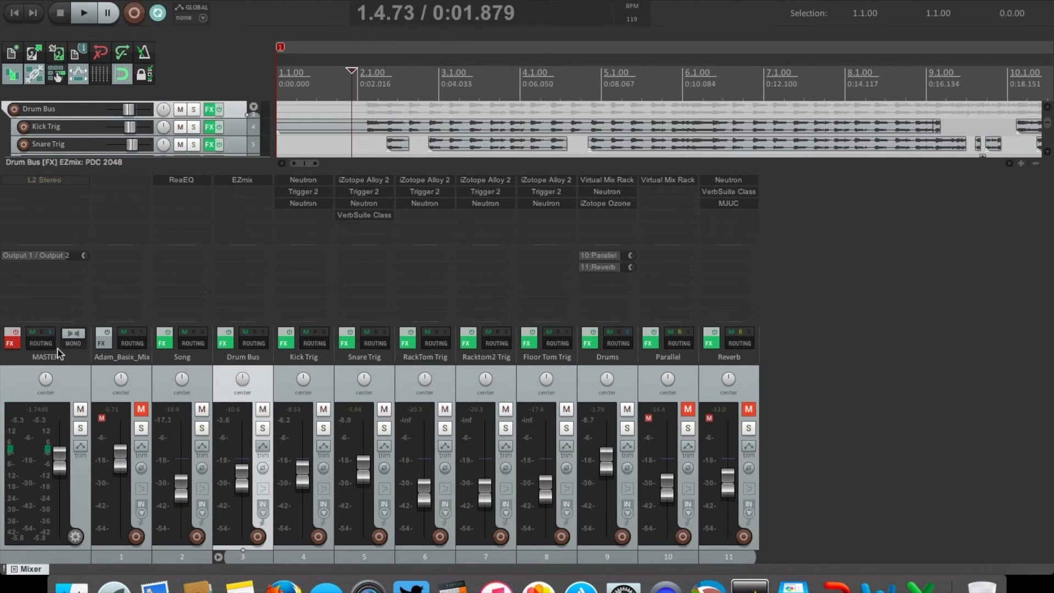
# - Open the master track's effects chain with the L2 Stereo limiter and enable it
pyautogui.click(12, 344)
pyautogui.moveTo(630, 250); pyautogui.dragTo(431, 97)
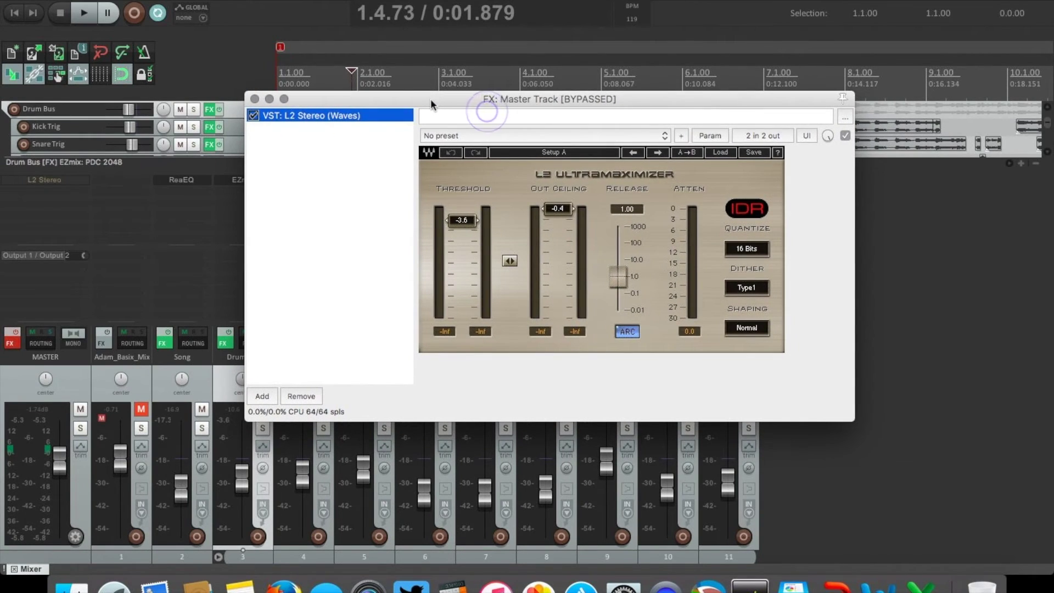
pyautogui.moveTo(450, 100); pyautogui.dragTo(430, 88)
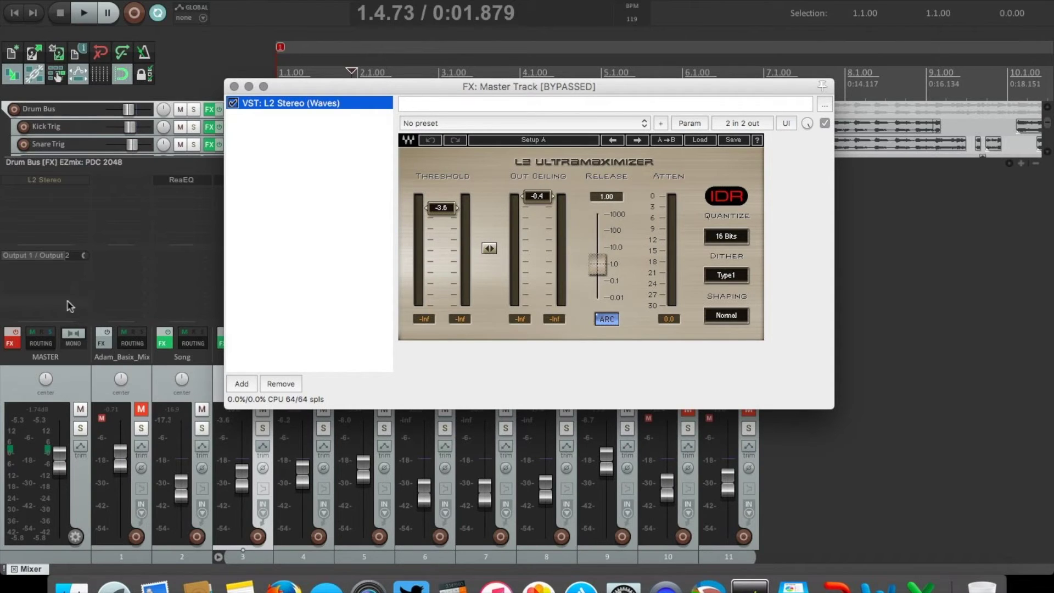
pyautogui.click(16, 331)
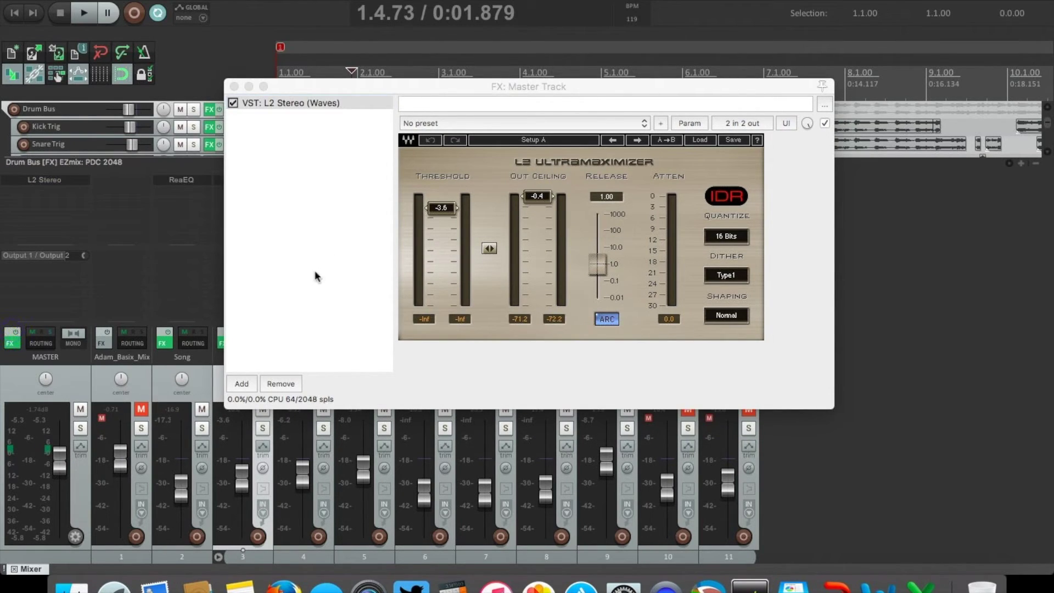
# - Close the master effects window and play from the project's start, comparing the mix with the master L2 bypassed and enabled
pyautogui.click(234, 87)
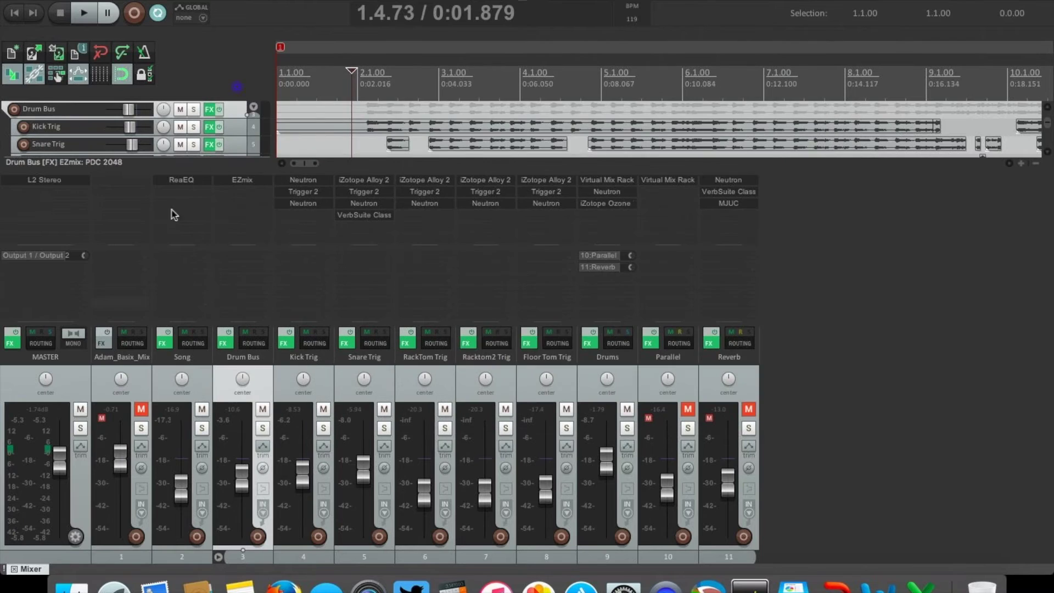
pyautogui.click(7, 17)
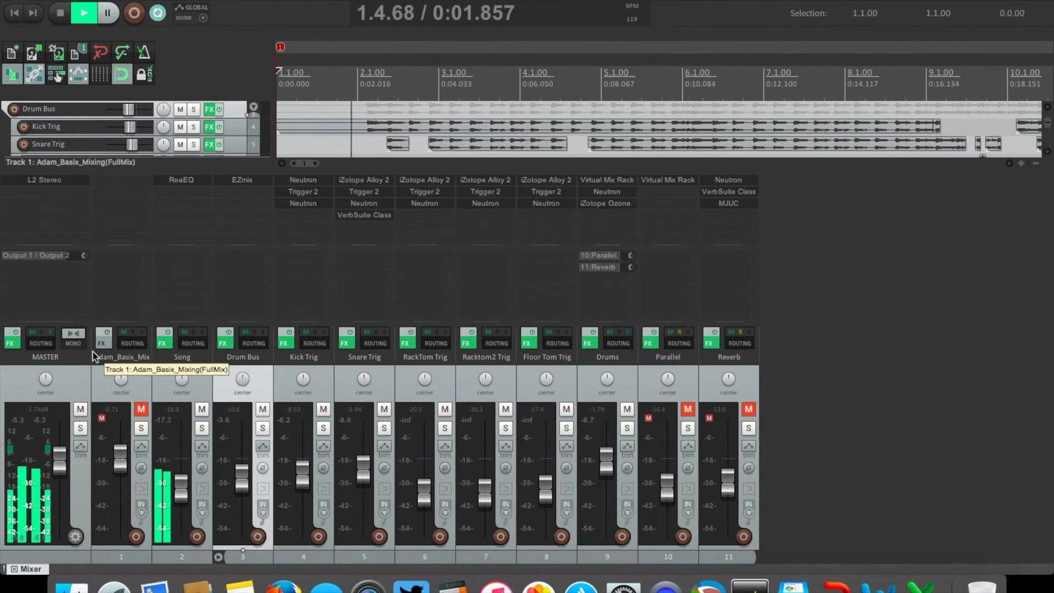
pyautogui.click(17, 334)
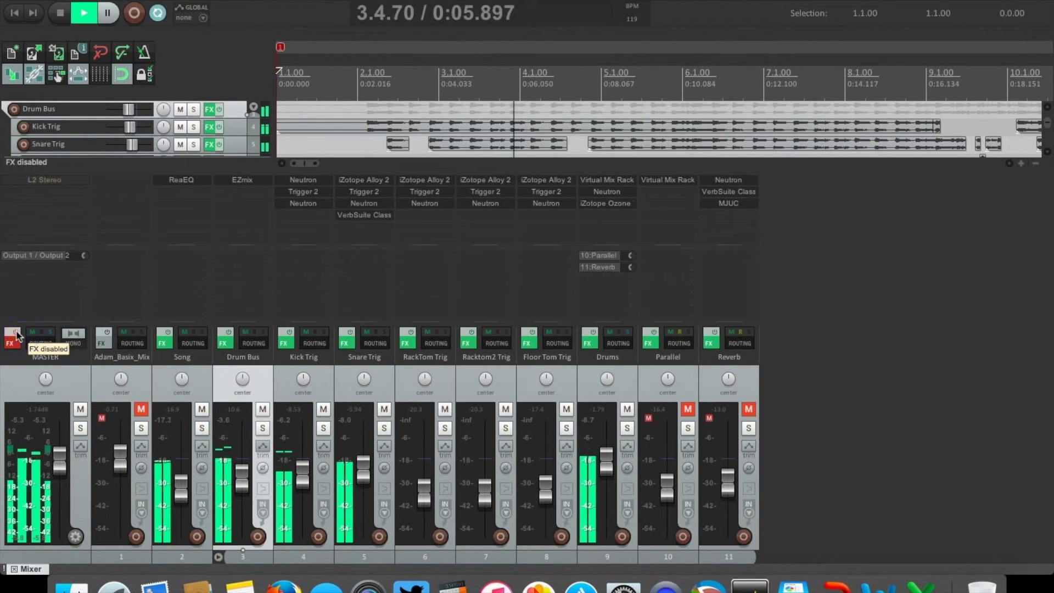
pyautogui.click(16, 334)
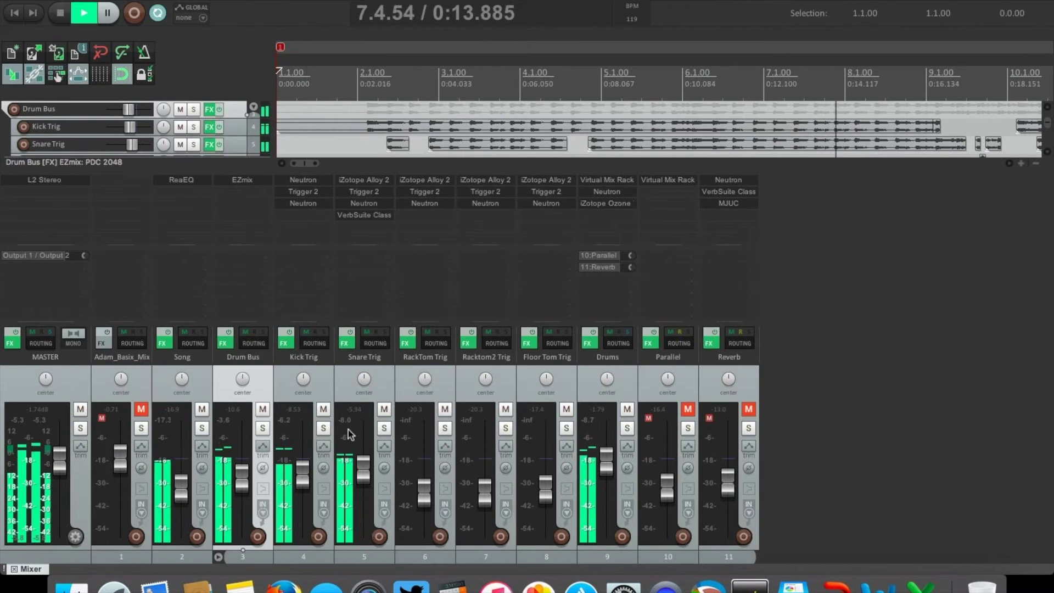
# - Stop playback and mute the tracks from Drum Bus through Floor Tom Trig, leaving the Drums track unmuted
pyautogui.press('space')
pyautogui.click(201, 378)
pyautogui.keyDown('shift'); pyautogui.click(560, 367); pyautogui.keyUp('shift')
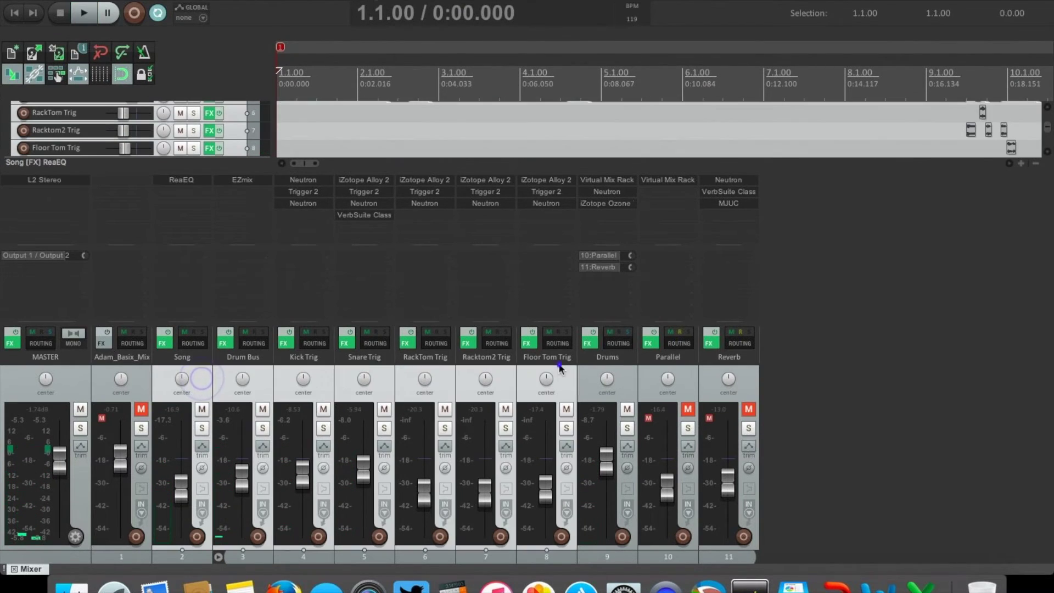
pyautogui.click(257, 360)
pyautogui.keyDown('shift'); pyautogui.click(580, 371); pyautogui.keyUp('shift')
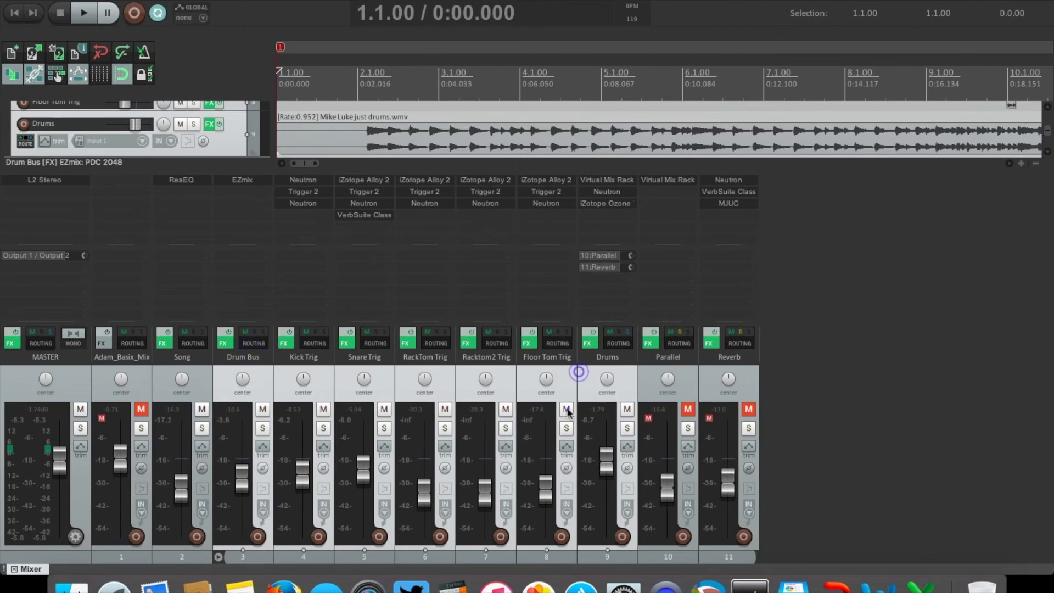
pyautogui.click(567, 409)
pyautogui.click(619, 377)
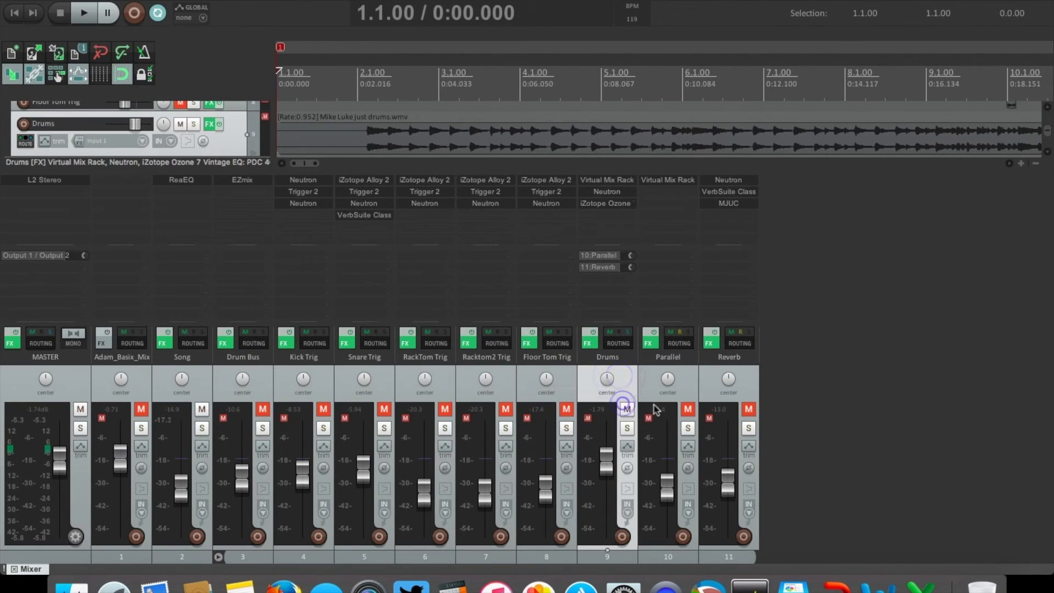
# - Bypass the effects on Parallel, Reverb, Drums and Drum Bus, and play the unprocessed drums with the Drum Bus unmuted
pyautogui.click(686, 376)
pyautogui.keyDown('shift'); pyautogui.click(721, 384); pyautogui.keyUp('shift')
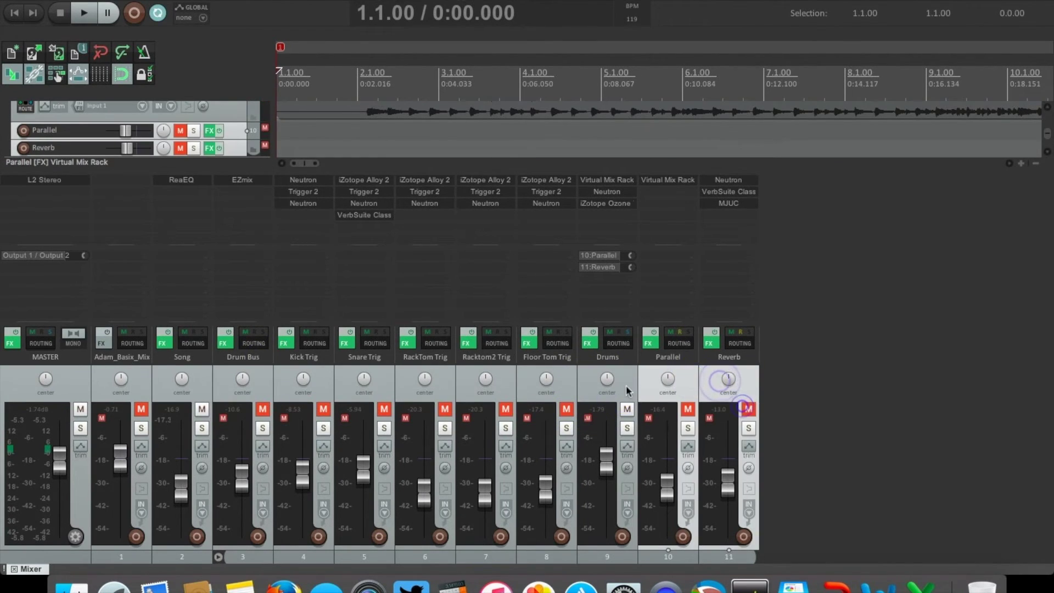
pyautogui.click(654, 333)
pyautogui.click(593, 333)
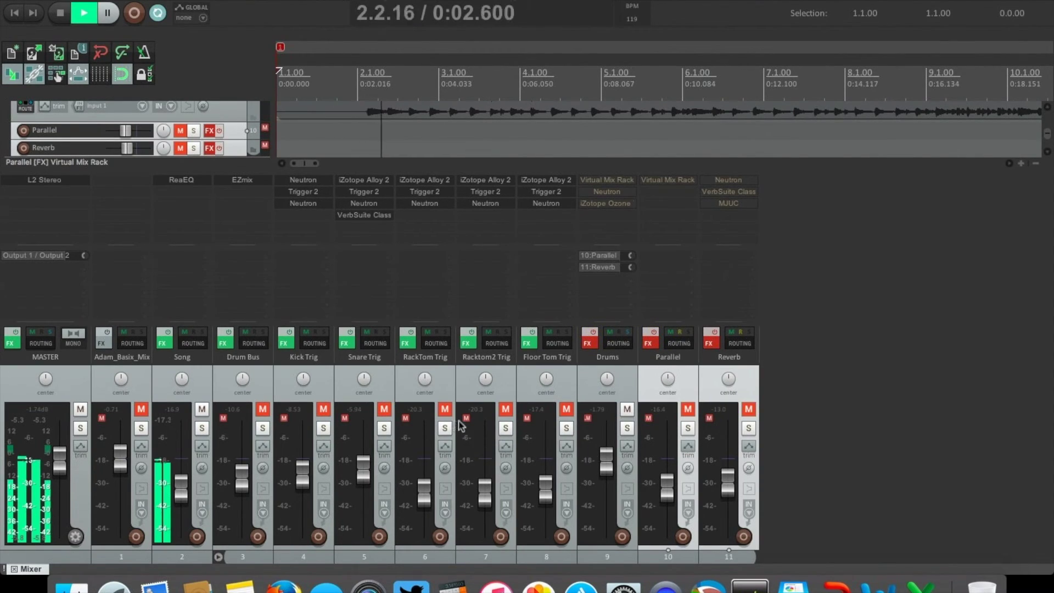
pyautogui.click(229, 332)
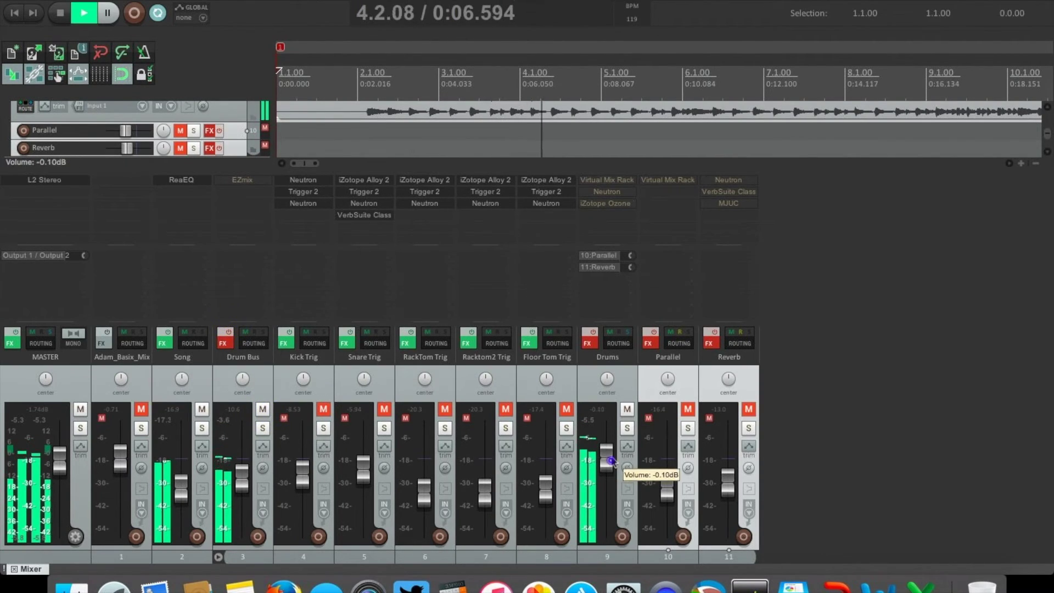
# - Balance the raw drums by setting Drums to 0.22 dB, Drum Bus to -14.5 dB and Song to -15.5 dB, and restart playback
pyautogui.moveTo(242, 477); pyautogui.dragTo(181, 480)
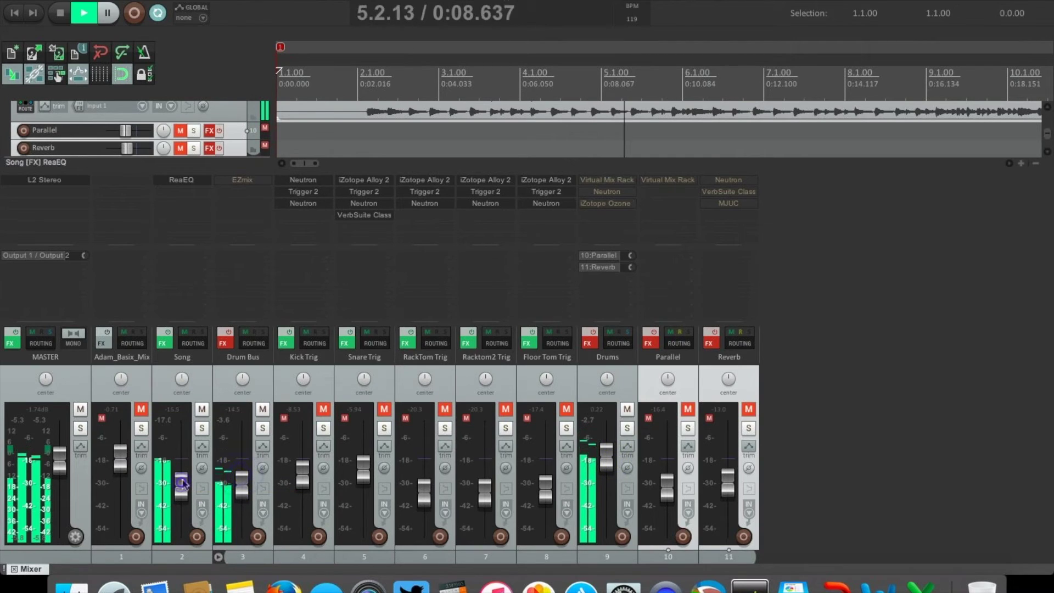
pyautogui.press('space')
pyautogui.press('space')
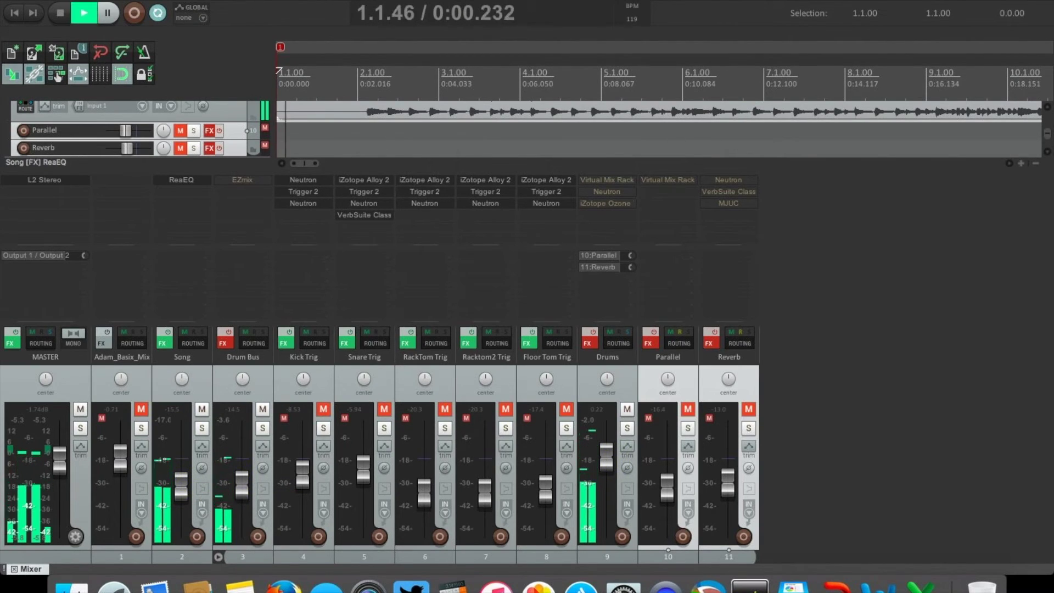
# - Show the Video Window during playback, lower Song to -23.1 dB against the raw drums, and stop playback
pyautogui.click(125, 1)
pyautogui.moveTo(160, 2)
pyautogui.click(246, 411)
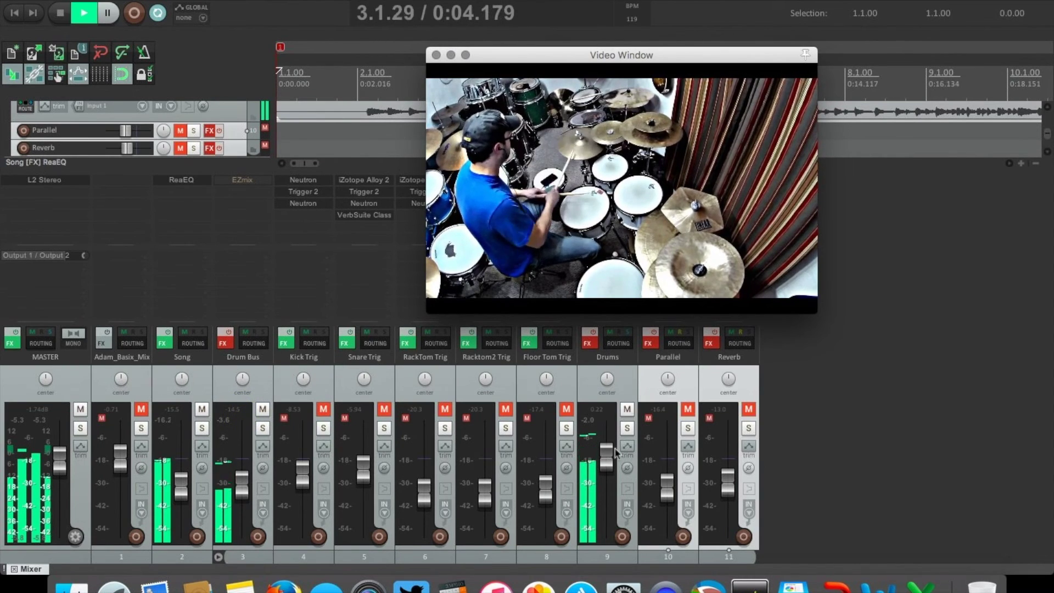
pyautogui.moveTo(182, 482); pyautogui.dragTo(179, 494)
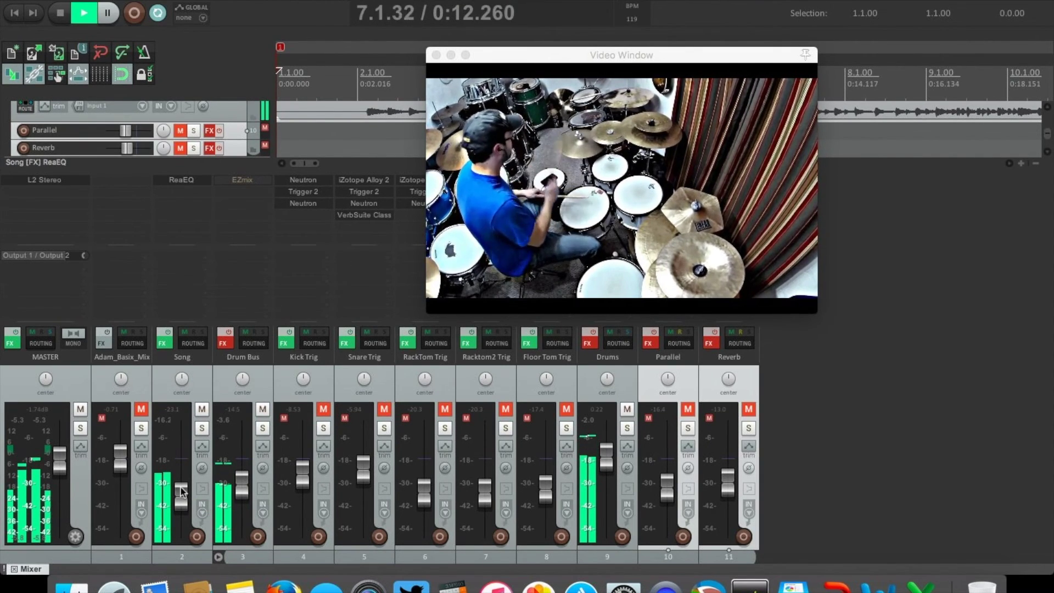
pyautogui.press('space')
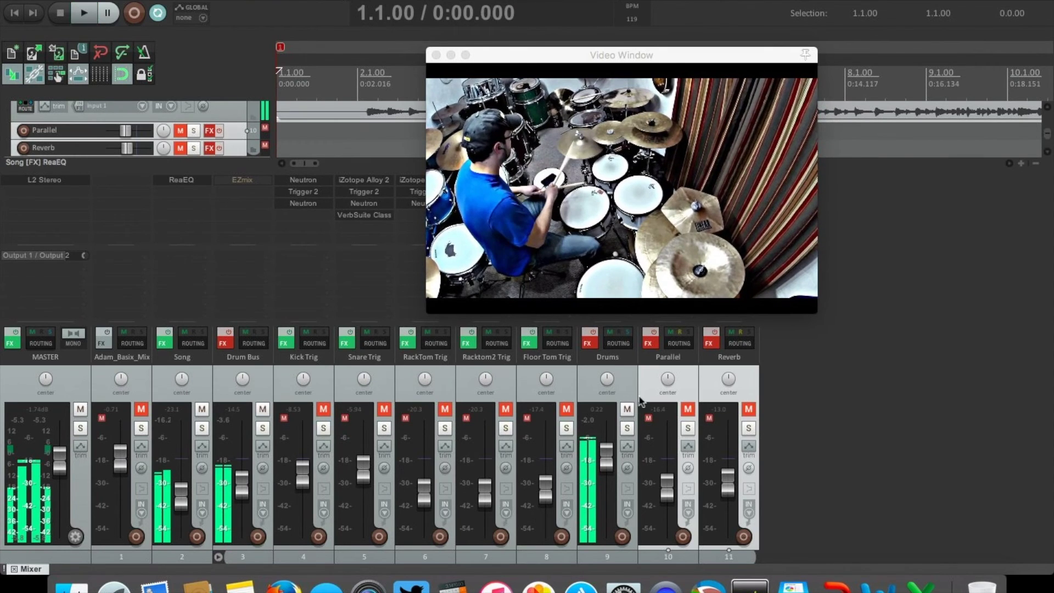
# - Lower the Drums fader to -inf, mute Song, and play the unmuted full-mix track at 0.00 dB
pyautogui.moveTo(606, 456); pyautogui.dragTo(584, 563)
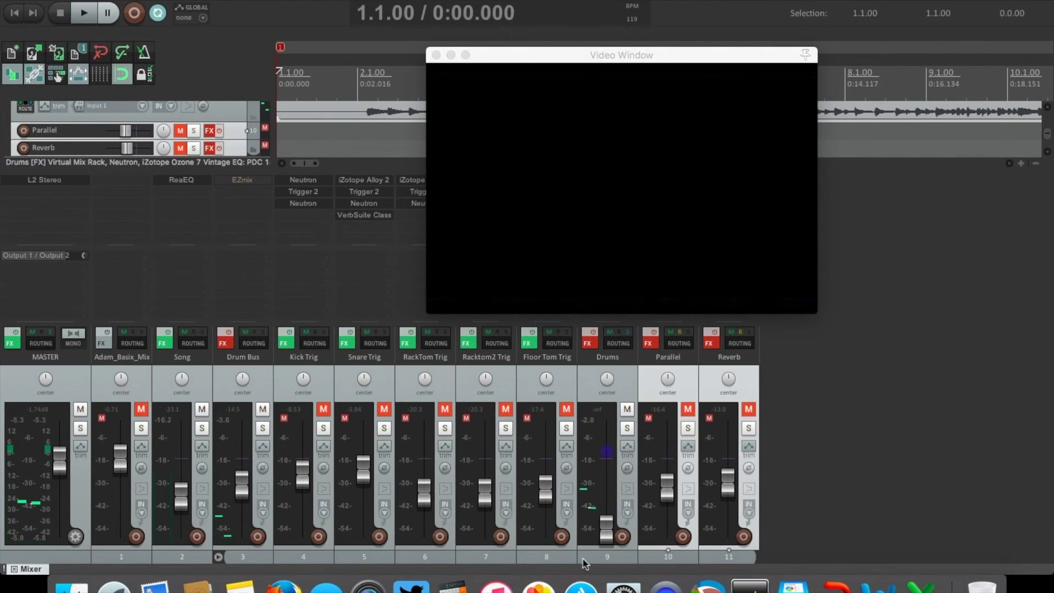
pyautogui.click(202, 409)
pyautogui.click(141, 409)
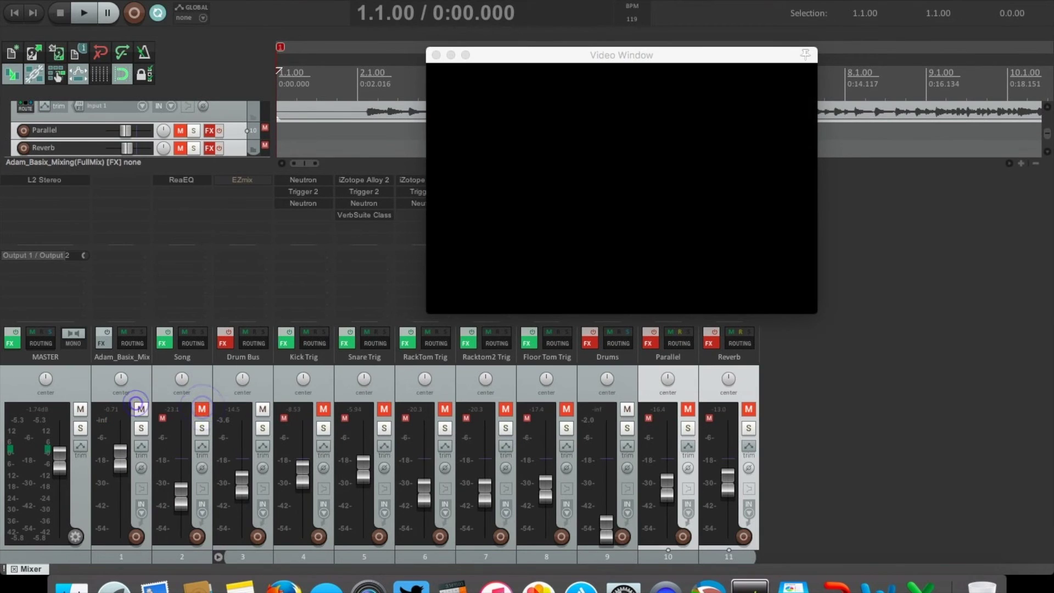
pyautogui.press('space')
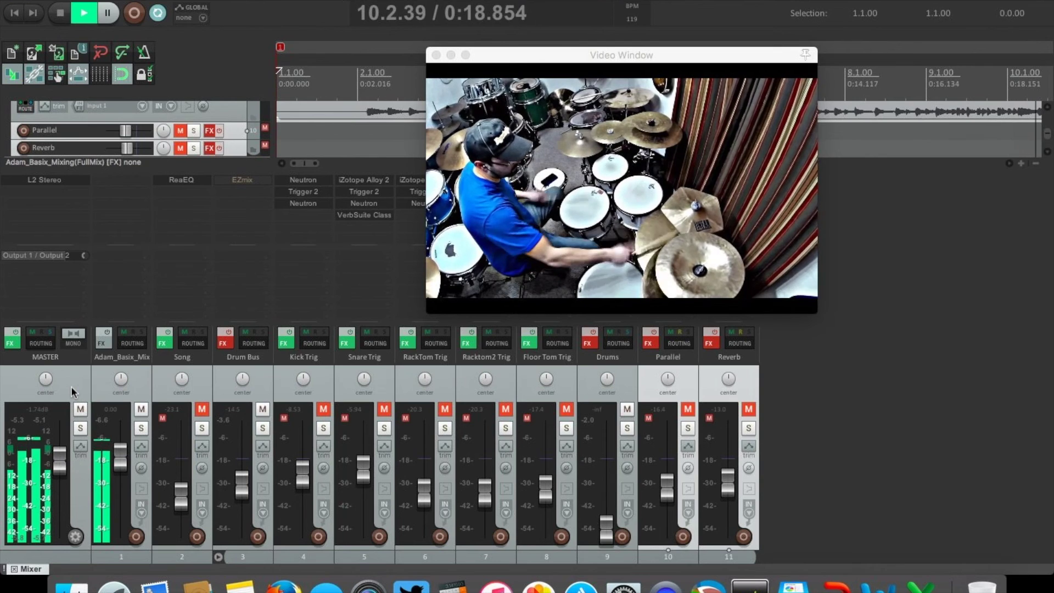
pyautogui.press('space')
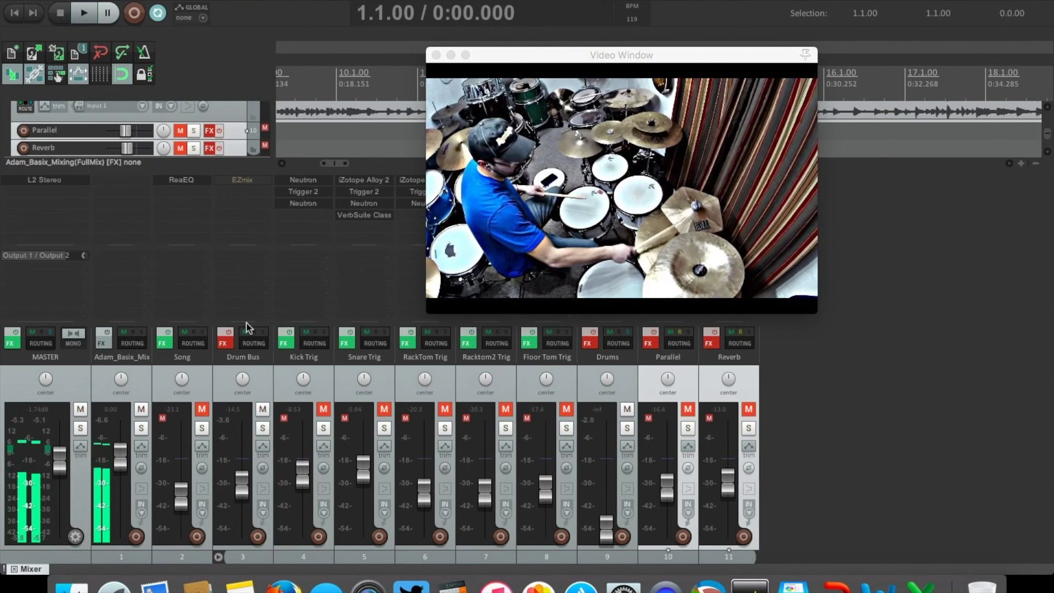
# - Close the Video Window, hide the mixer to show all tracks in the arrangement, and enlarge the Snare Trig track
pyautogui.click(437, 56)
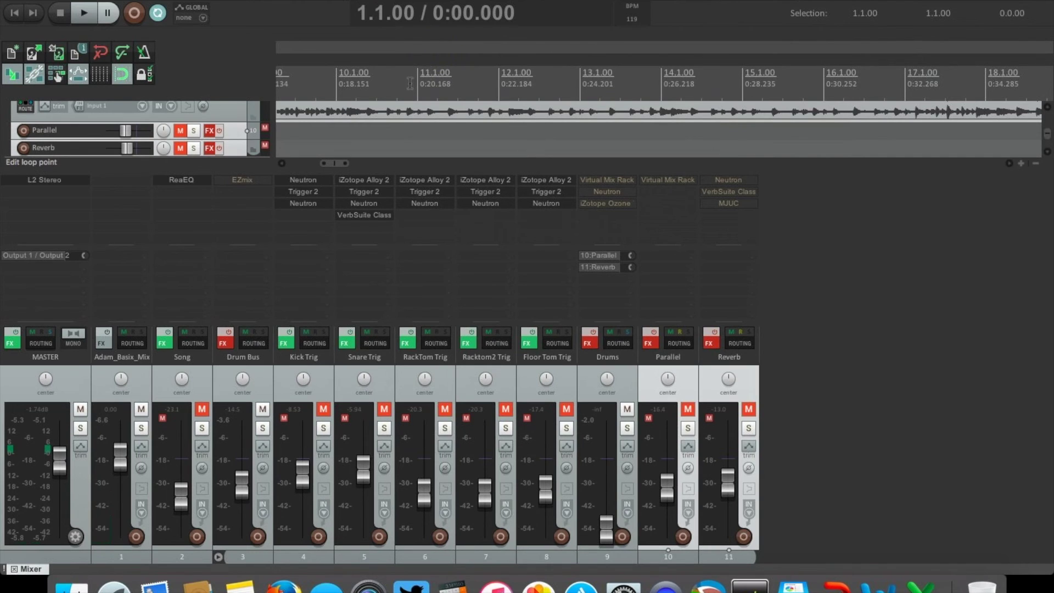
pyautogui.scroll(-4, 410, 83)
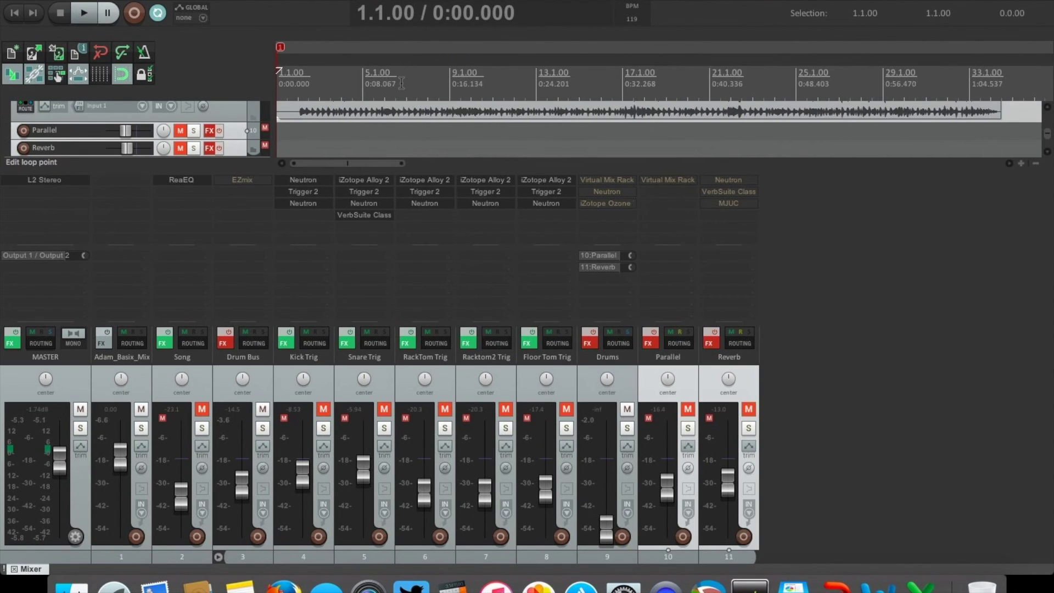
pyautogui.scroll(-4, 401, 82)
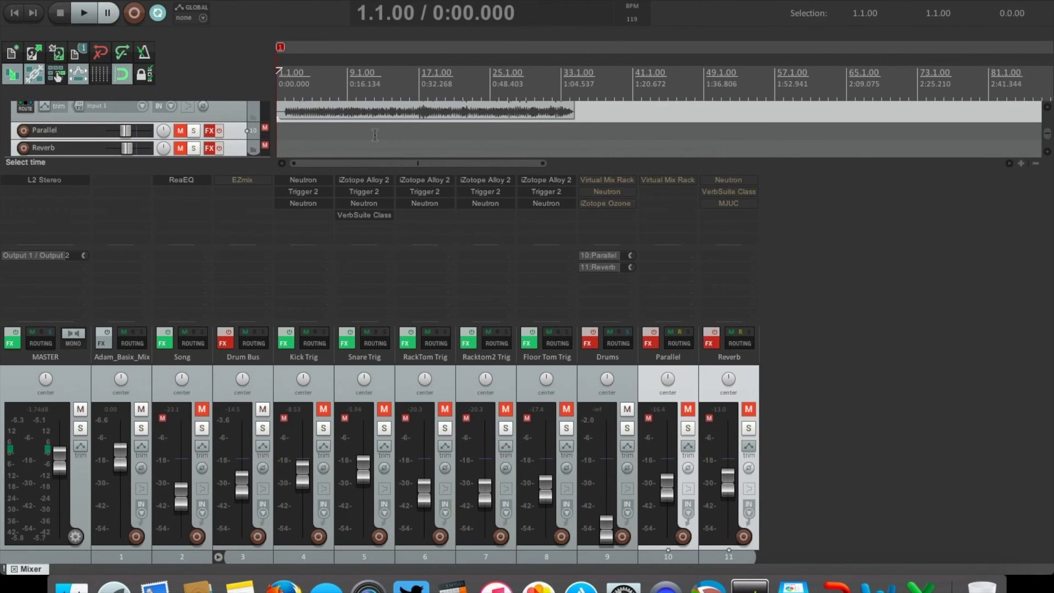
pyautogui.click(352, 369)
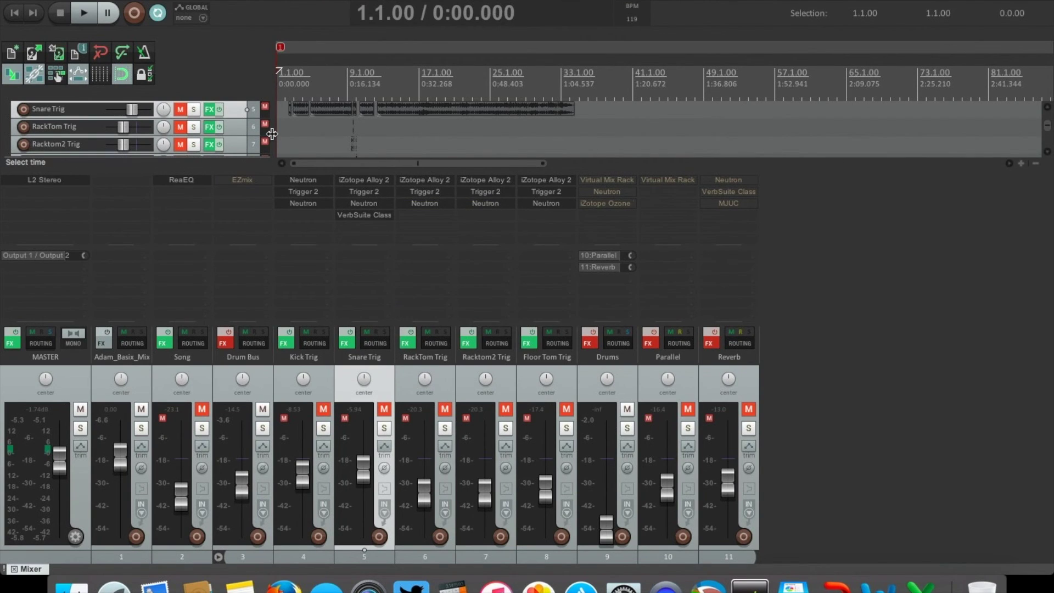
pyautogui.press('super+m')
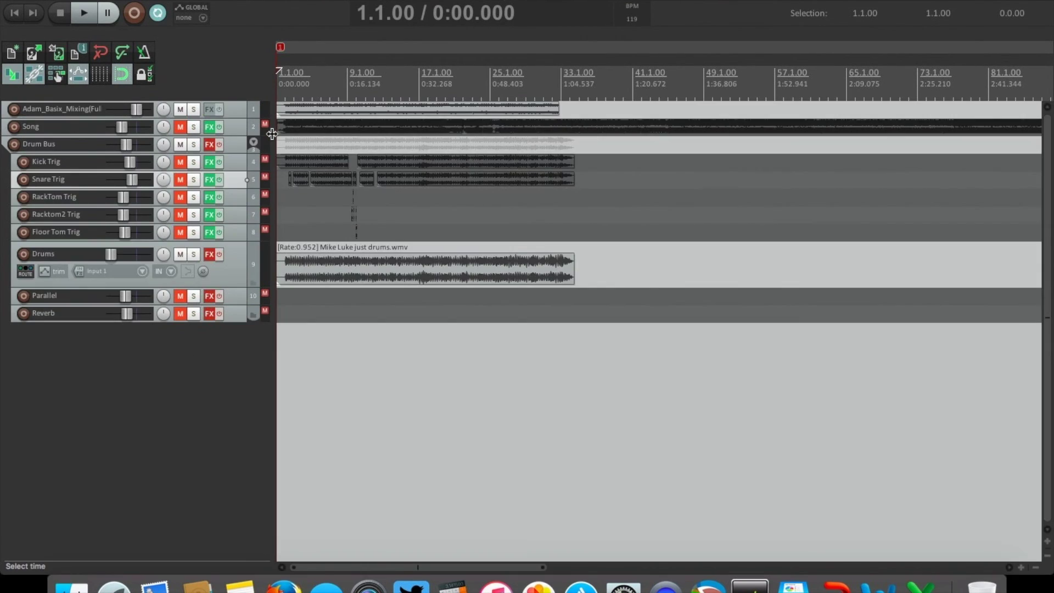
pyautogui.doubleClick(242, 191)
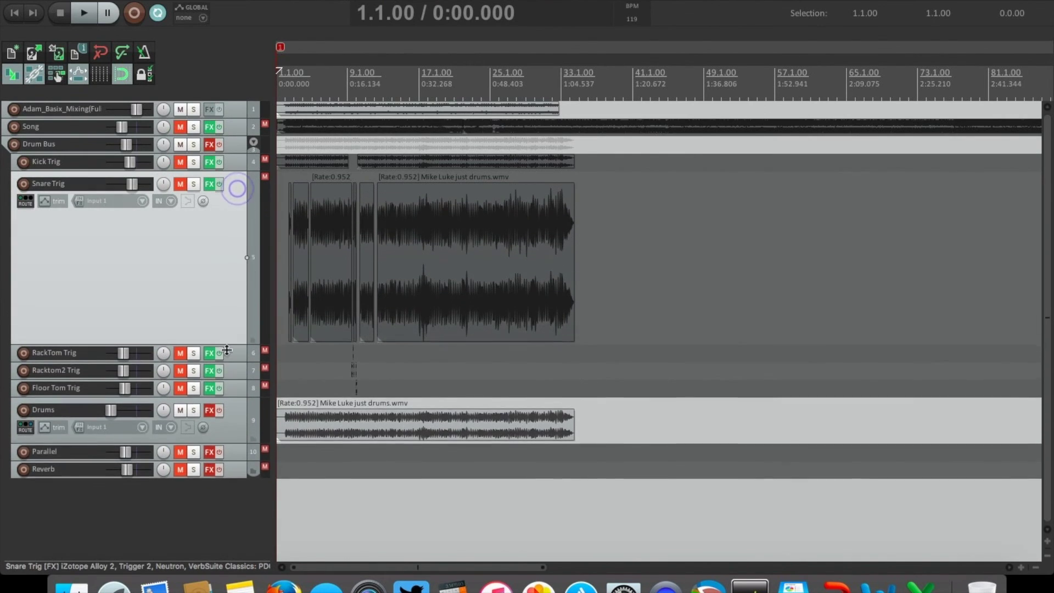
# - Shift the first snare item on the Snare Trig track slightly along the timeline
pyautogui.scroll(10, 531, 279)
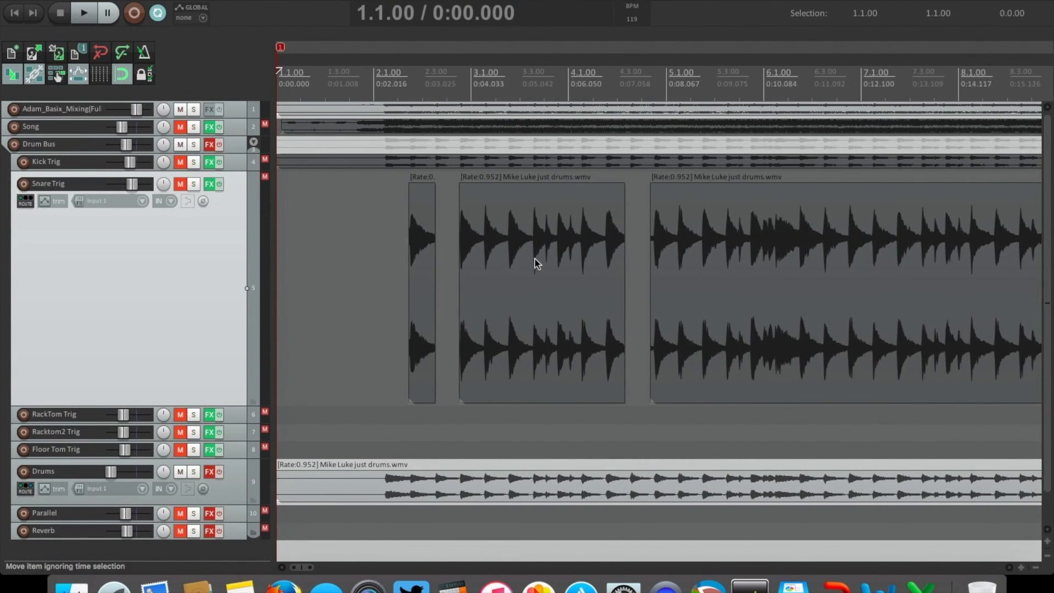
pyautogui.click(483, 219)
pyautogui.scroll(2, 483, 219)
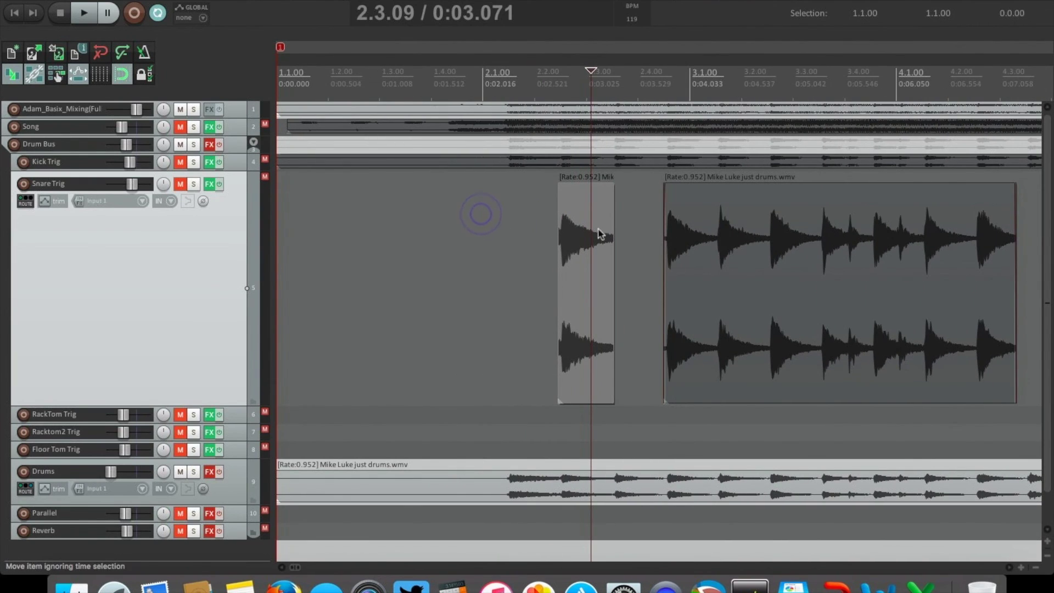
pyautogui.moveTo(590, 217); pyautogui.dragTo(586, 216)
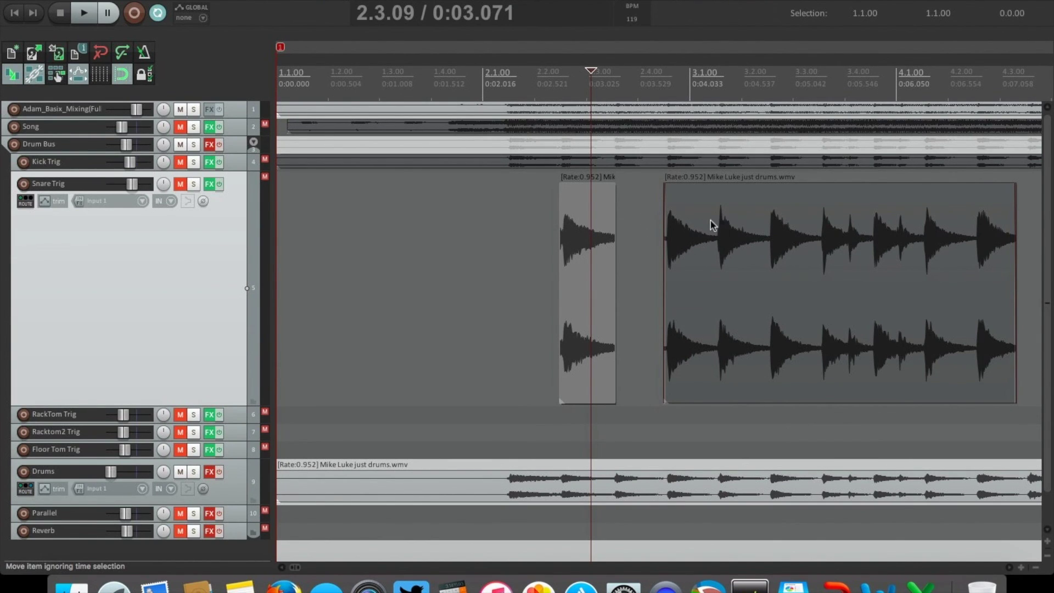
# - Examine the remaining cut items on the Snare Trig track, and show the mixer again
pyautogui.scroll(-1, 812, 224)
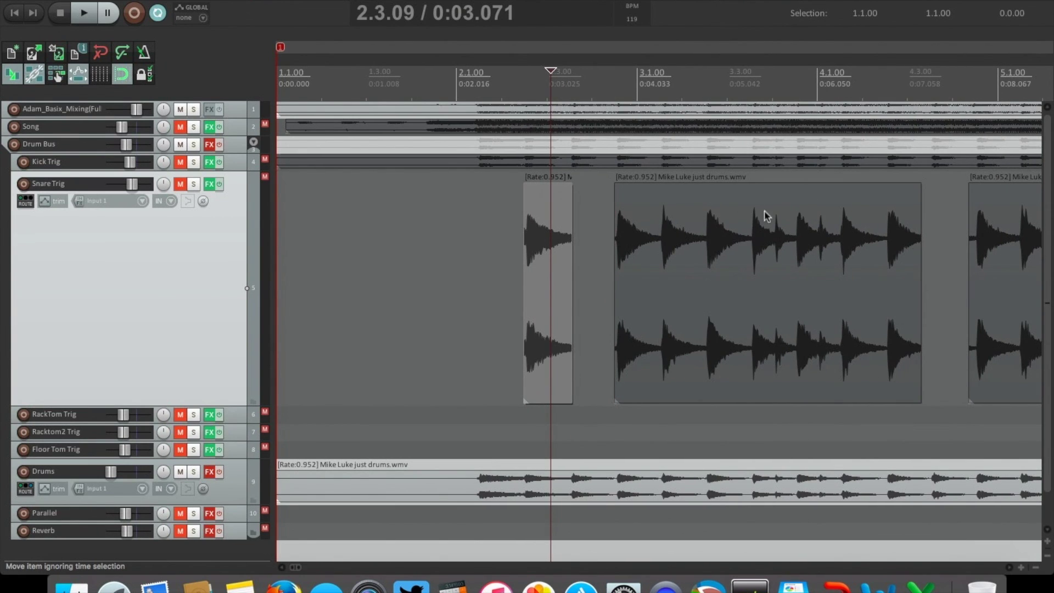
pyautogui.scroll(-4, 762, 220)
pyautogui.scroll(-1, 801, 218)
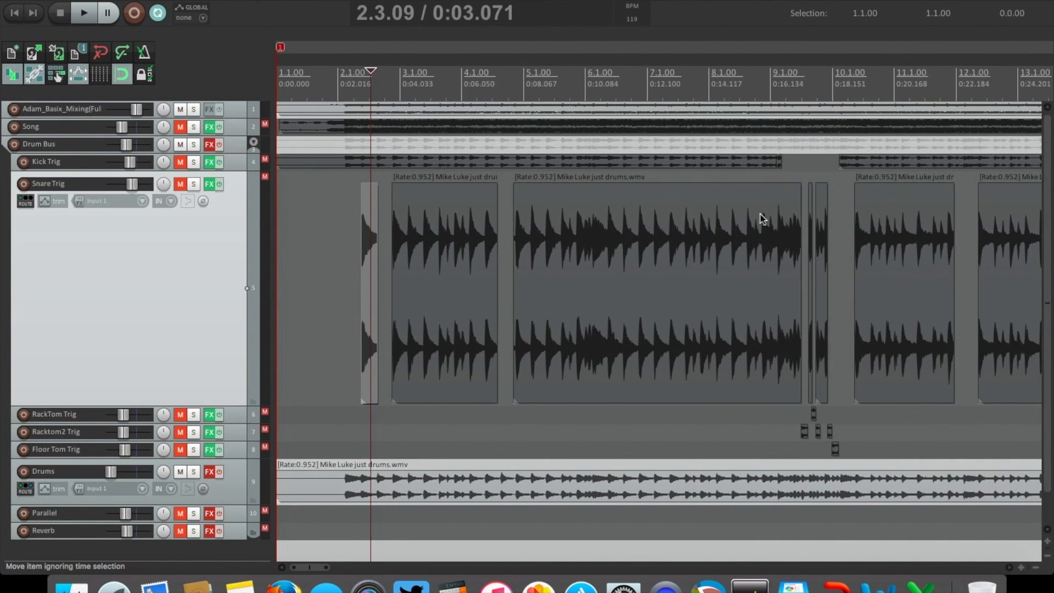
pyautogui.press('super+m')
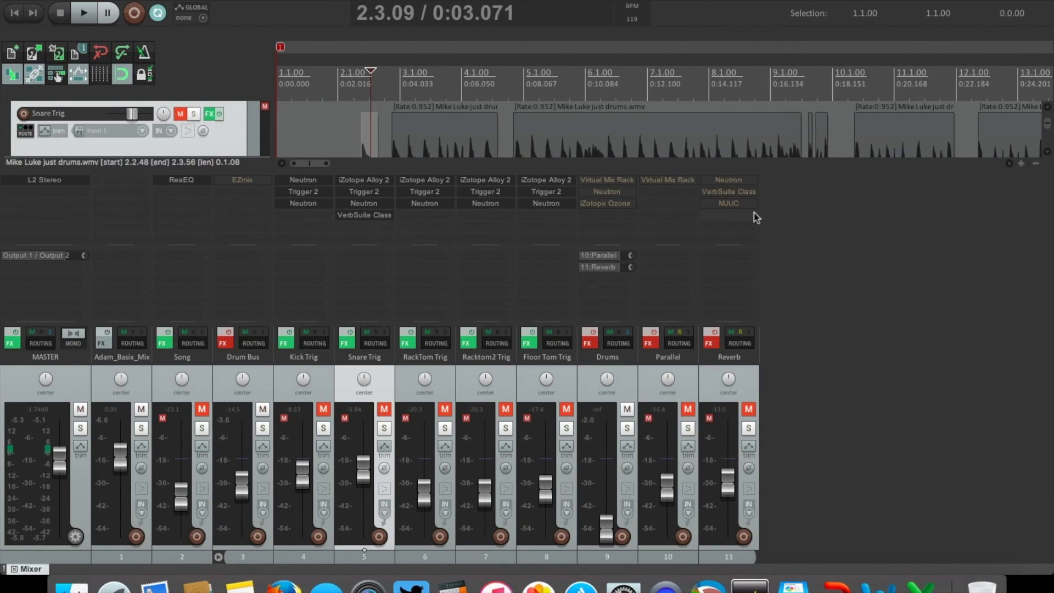